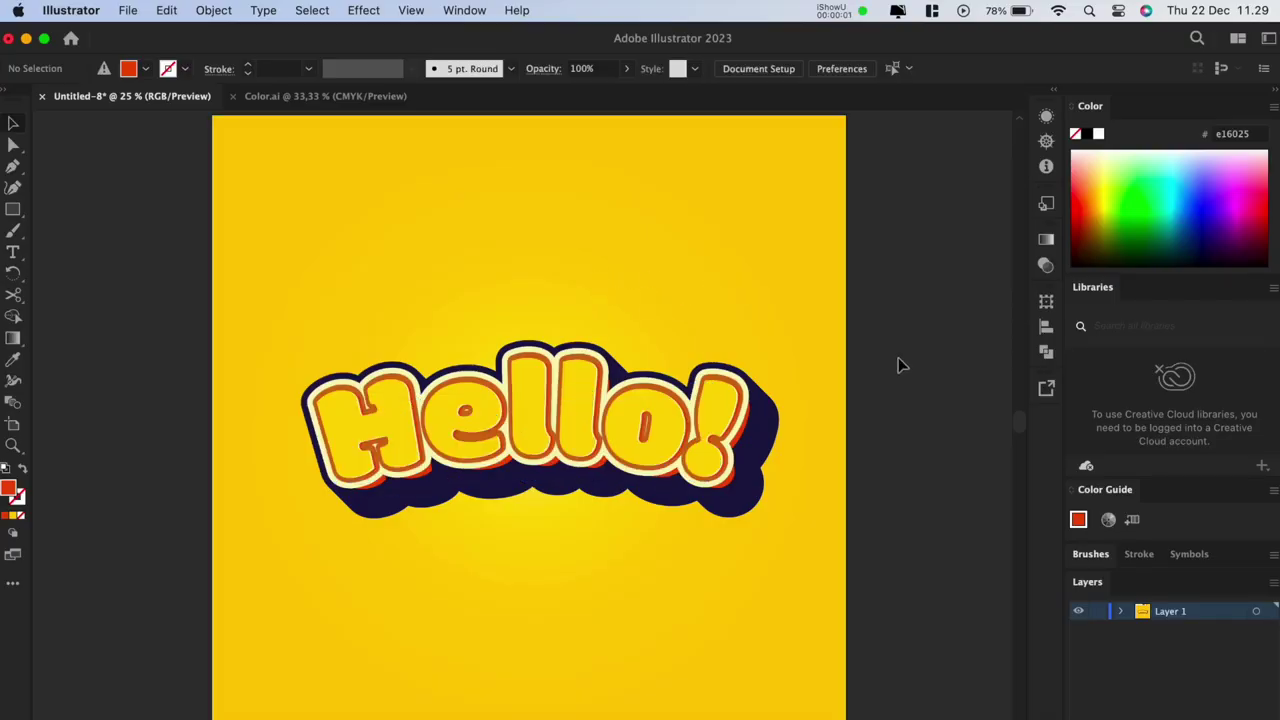
# Retype the retro text as 'Hi, guys!' and lower the Arc warp's Bend.
pyautogui.moveTo(897, 357); pyautogui.dragTo(894, 337)
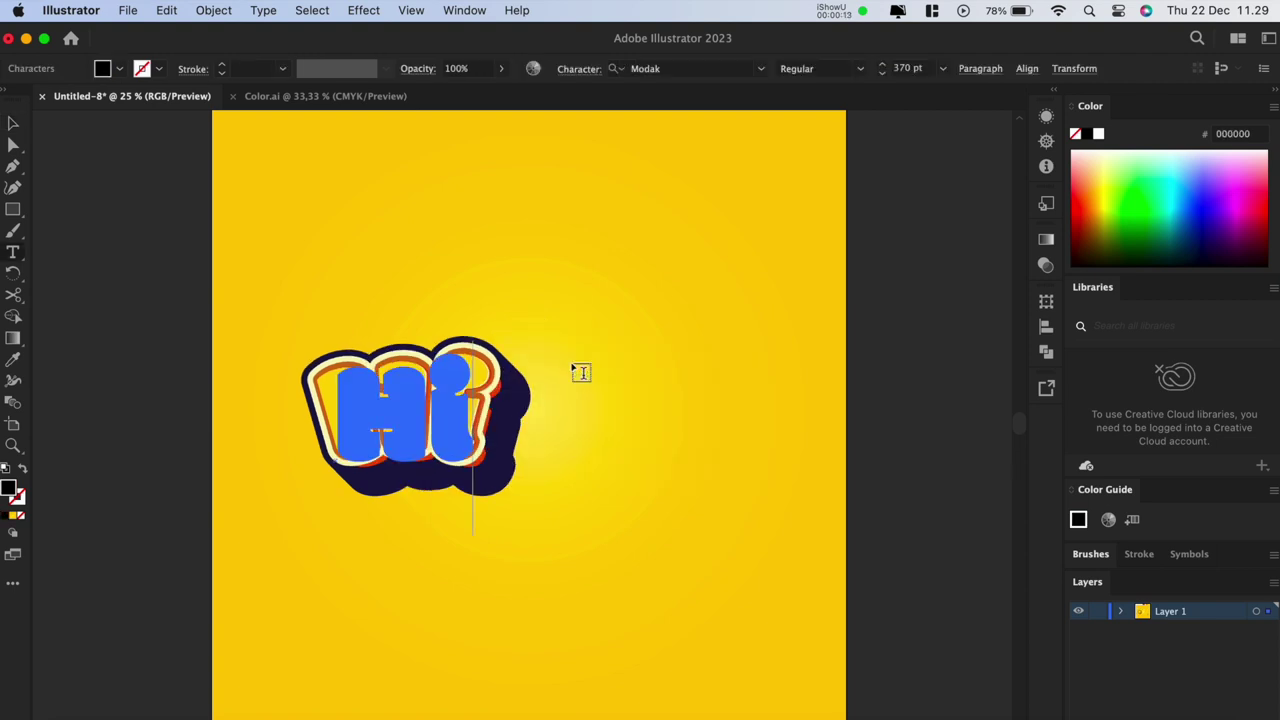
pyautogui.write(', guys')
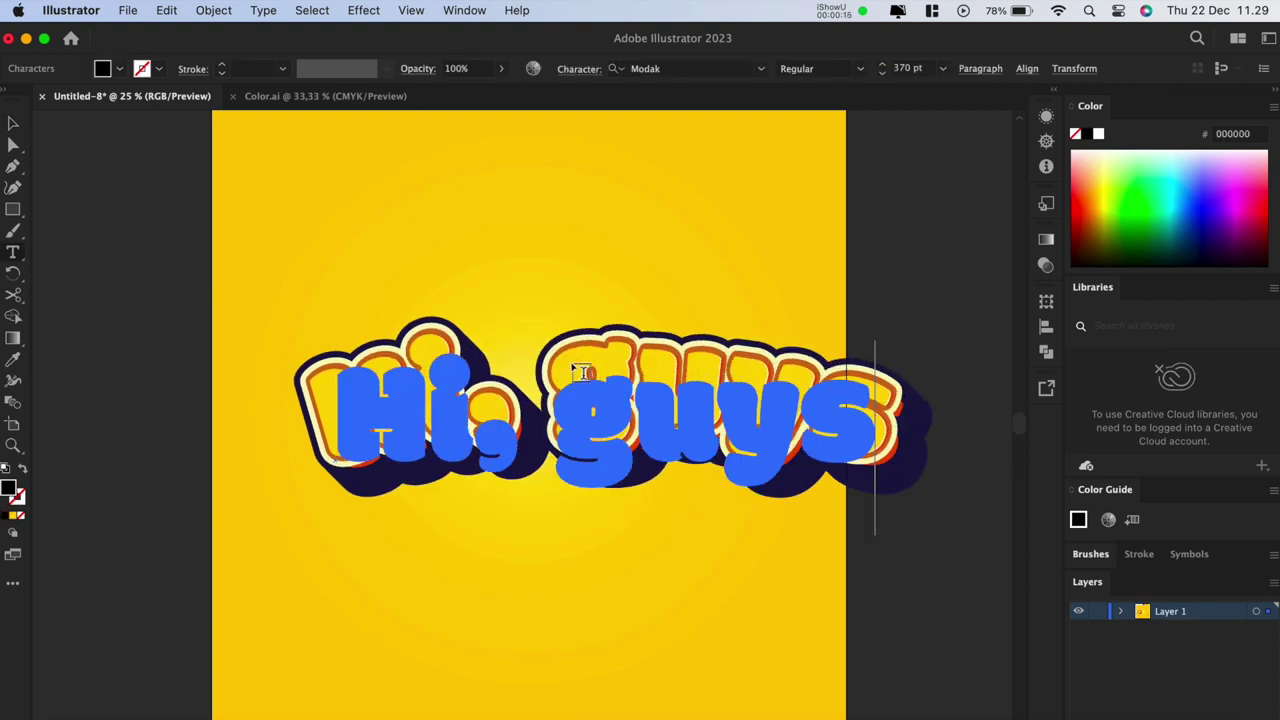
pyautogui.write('!')
pyautogui.click(13, 122)
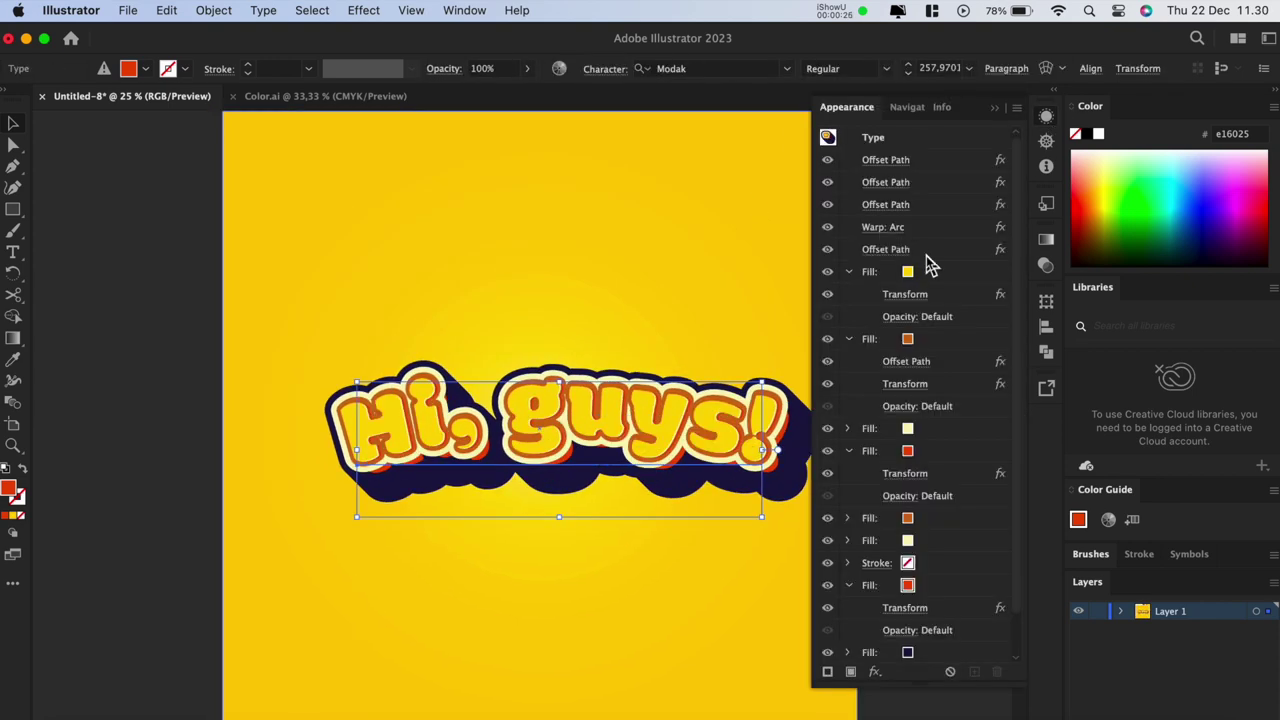
pyautogui.click(883, 227)
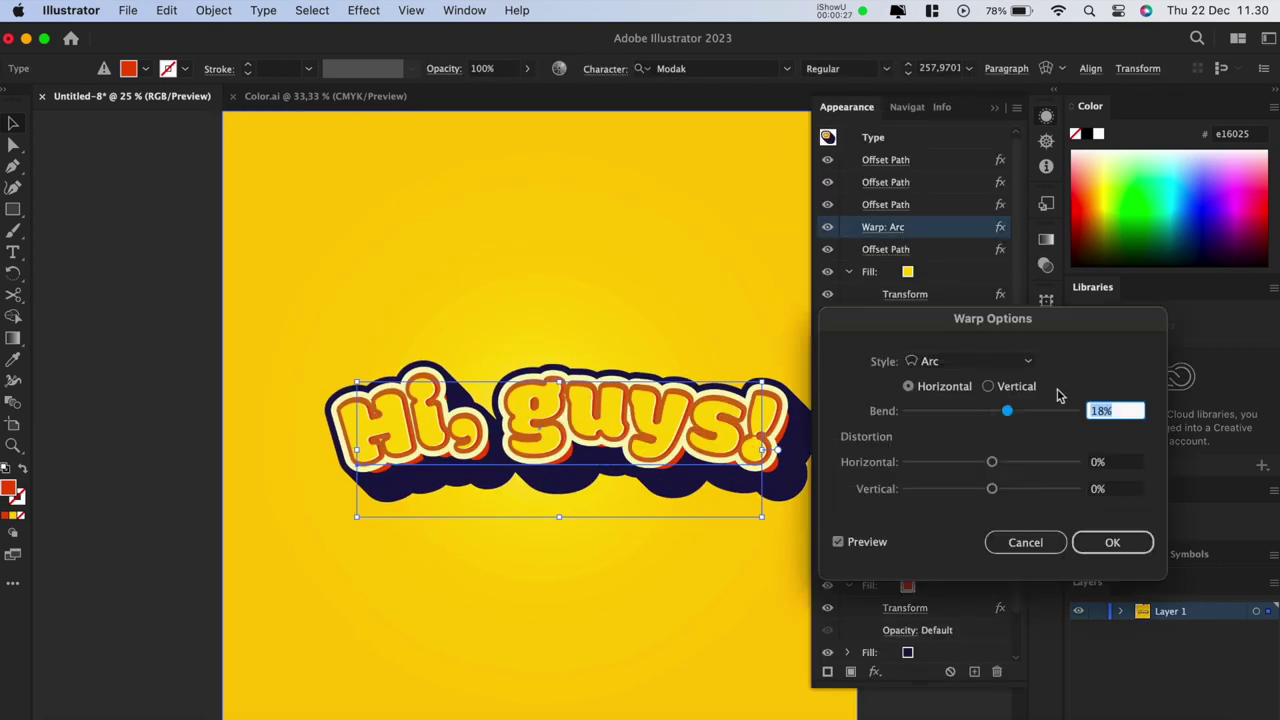
pyautogui.moveTo(1008, 411)
pyautogui.mouseDown()
pyautogui.moveTo(957, 411)
pyautogui.moveTo(992, 411)
pyautogui.mouseUp()
# Confirm the flatter arc and create a new 1600 × 1600 px RGB document.
pyautogui.click(1112, 542)
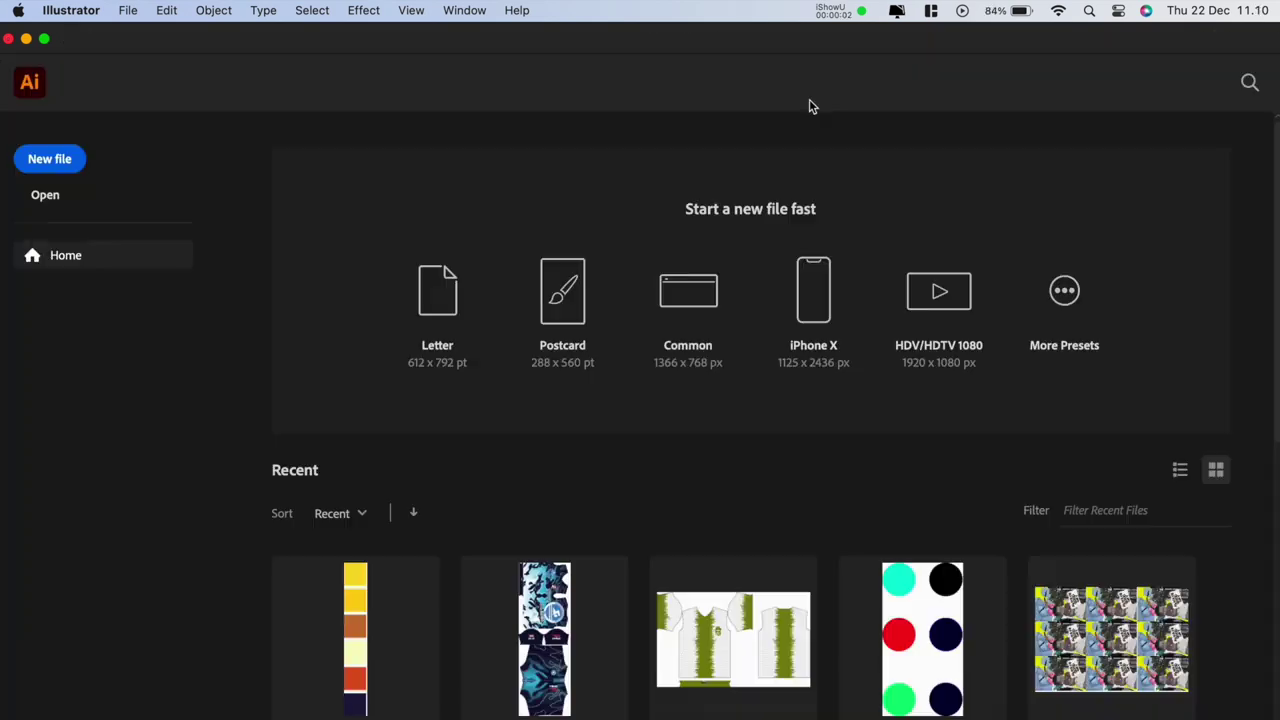
pyautogui.click(128, 10)
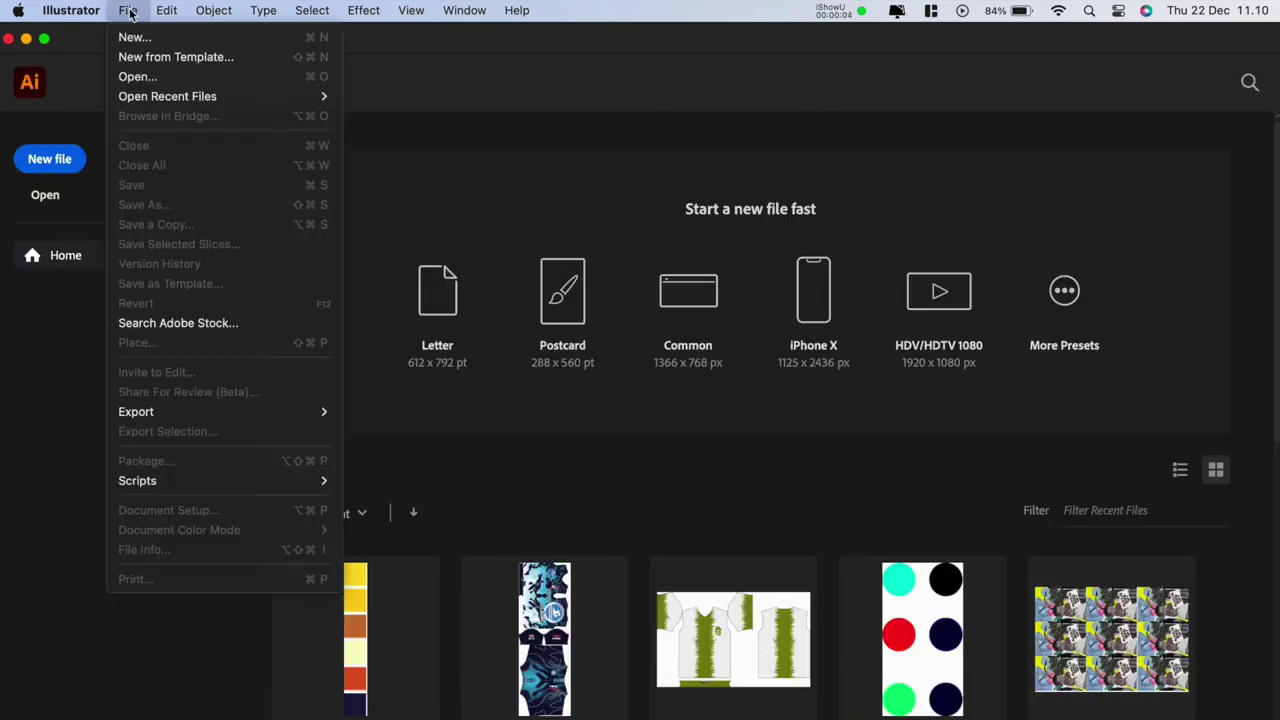
pyautogui.click(135, 37)
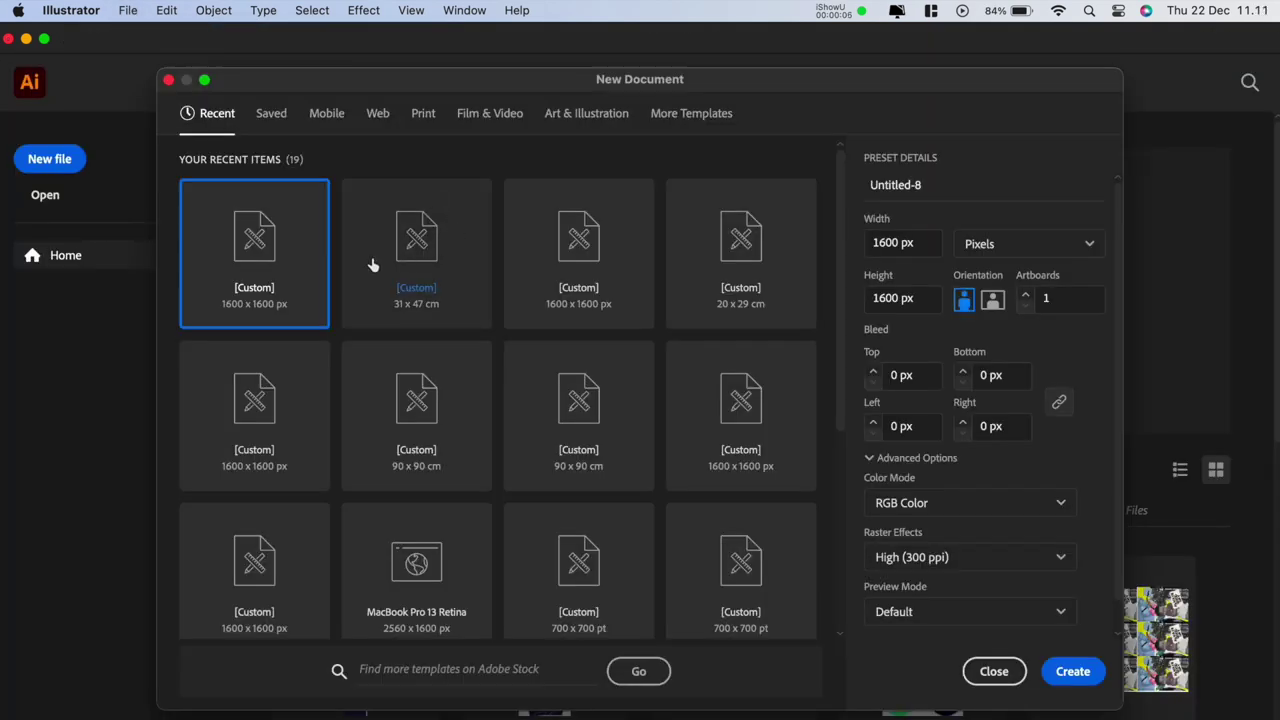
pyautogui.click(1062, 665)
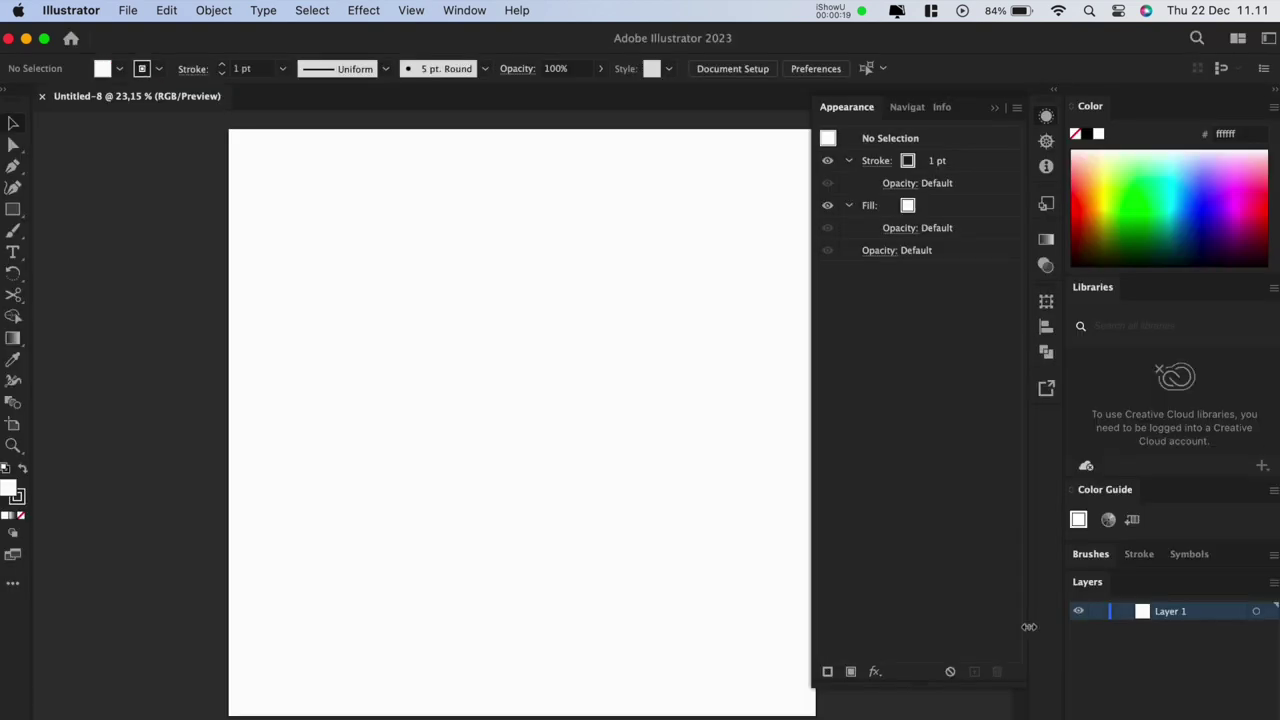
# Open Color.ai and copy its six colour swatches.
pyautogui.click(128, 10)
pyautogui.click(138, 76)
pyautogui.doubleClick(490, 239)
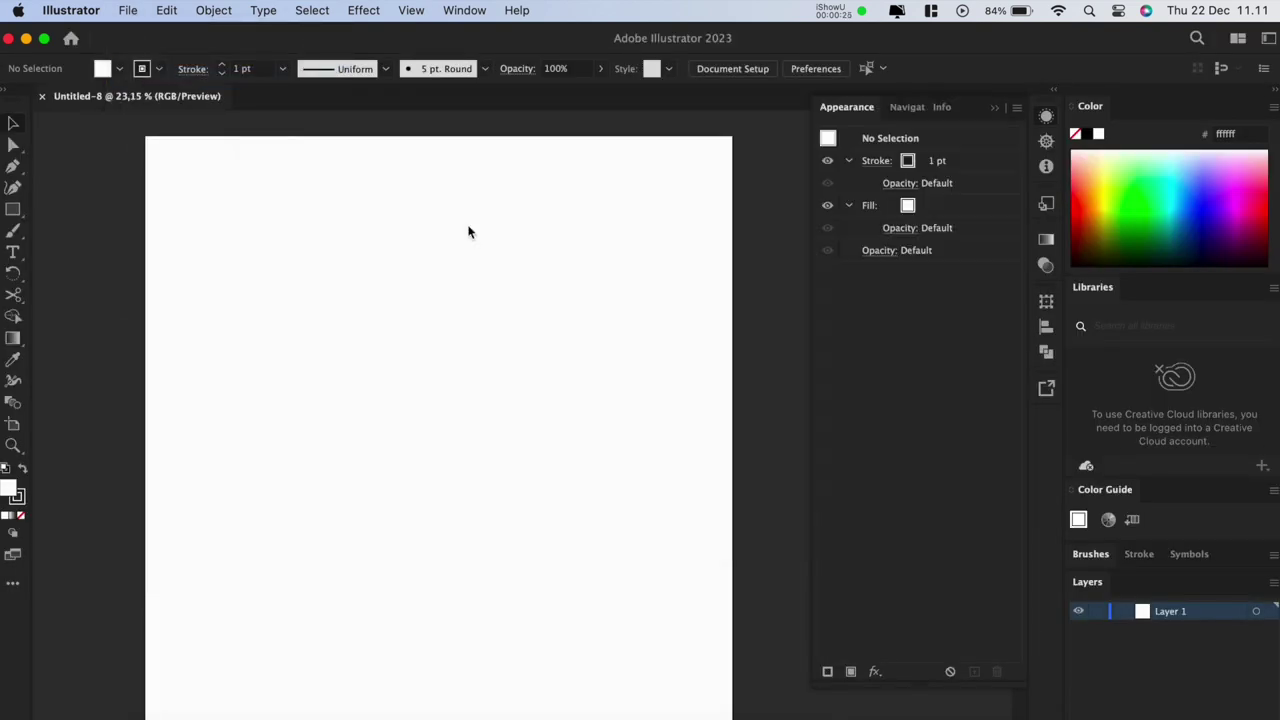
pyautogui.rightClick(490, 326)
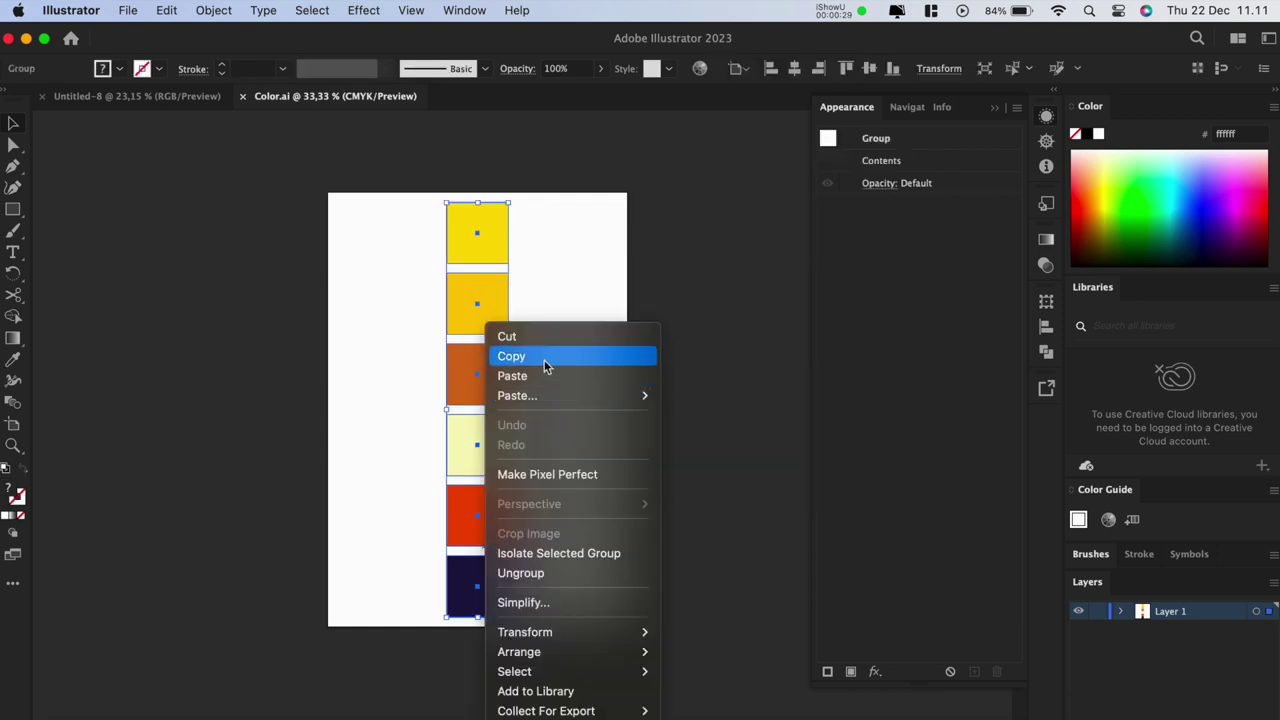
pyautogui.click(546, 360)
# Paste the swatches into Untitled-8 and turn them into a horizontal row above the artboard.
pyautogui.click(190, 95)
pyautogui.rightClick(383, 220)
pyautogui.click(418, 267)
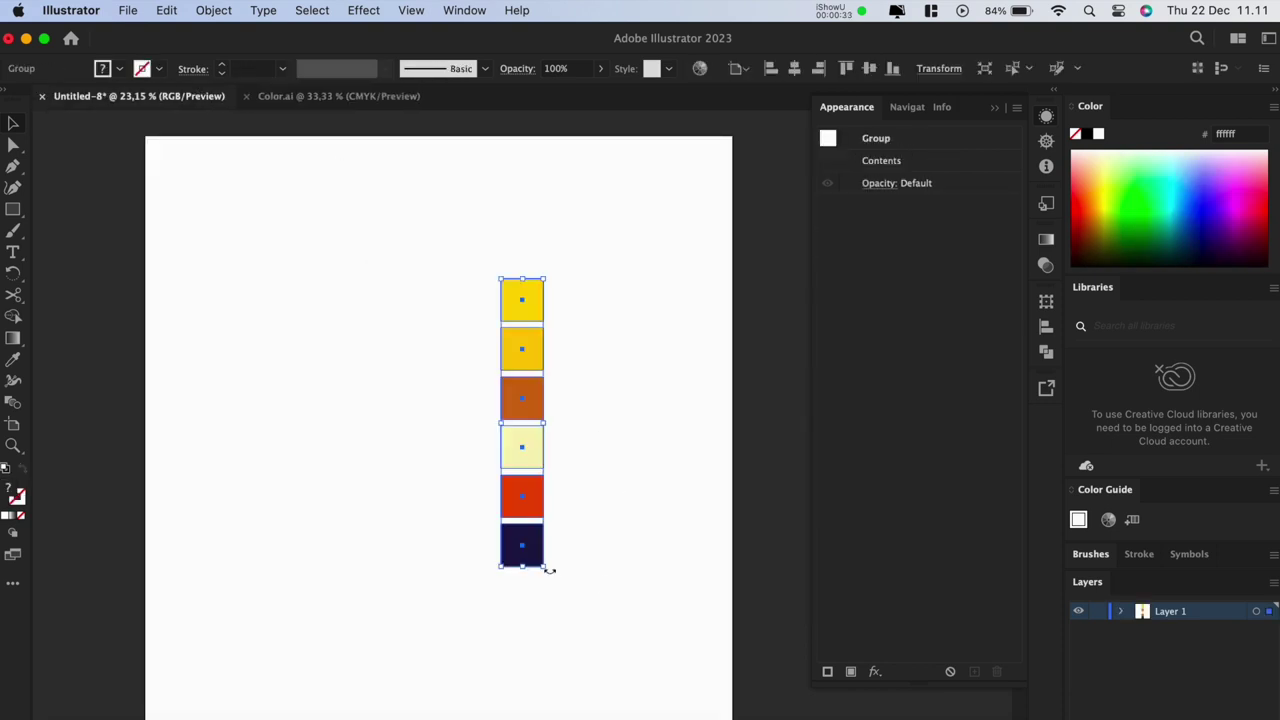
pyautogui.moveTo(550, 572); pyautogui.dragTo(590, 290)
pyautogui.scroll(-3, 420, 450)
pyautogui.click(366, 455)
# Add a 177 pt text object on the artboard reading 'Hello!'.
pyautogui.press('t')
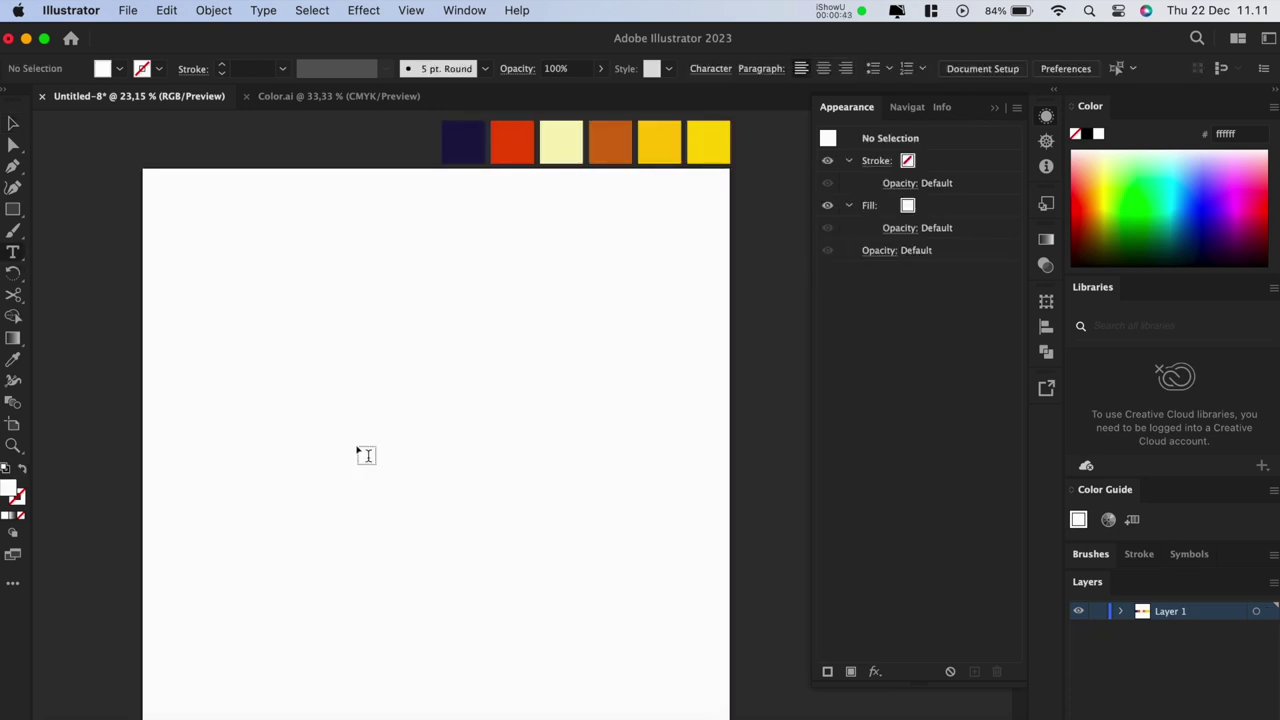
pyautogui.click(366, 455)
pyautogui.click(918, 70)
pyautogui.scroll(10, 918, 70)
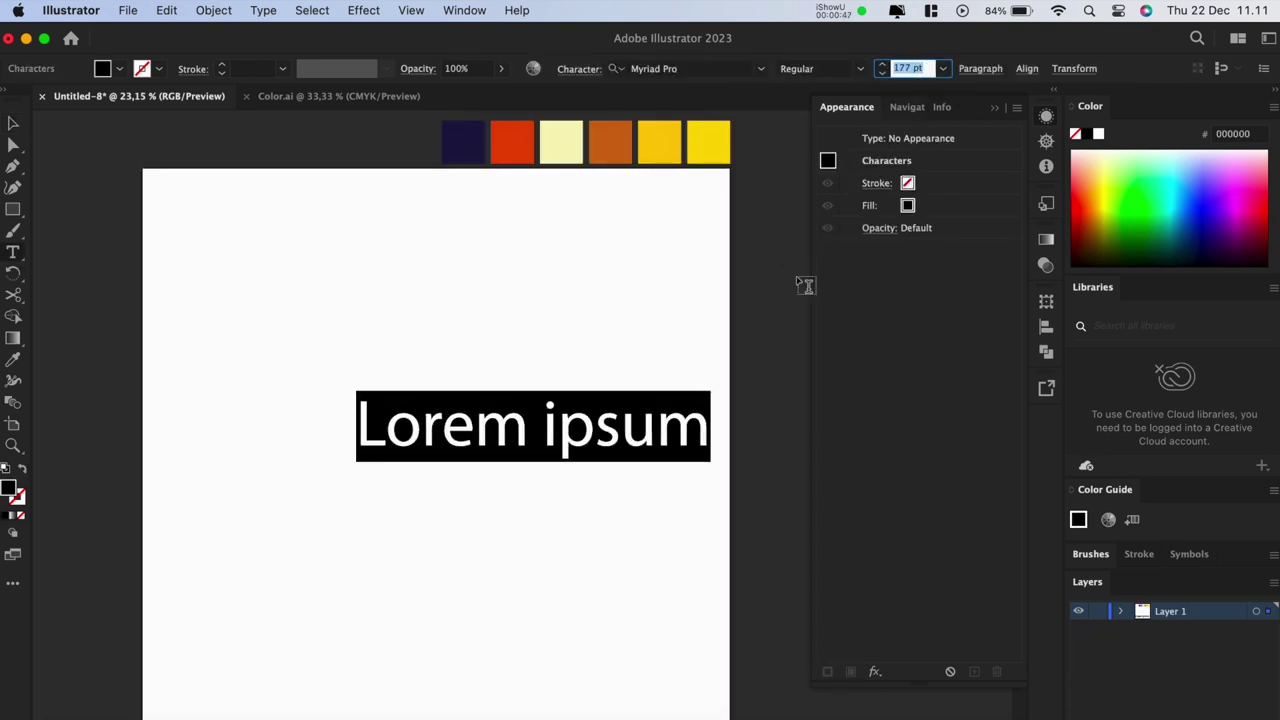
pyautogui.tripleClick(680, 440)
pyautogui.write('Hello@')
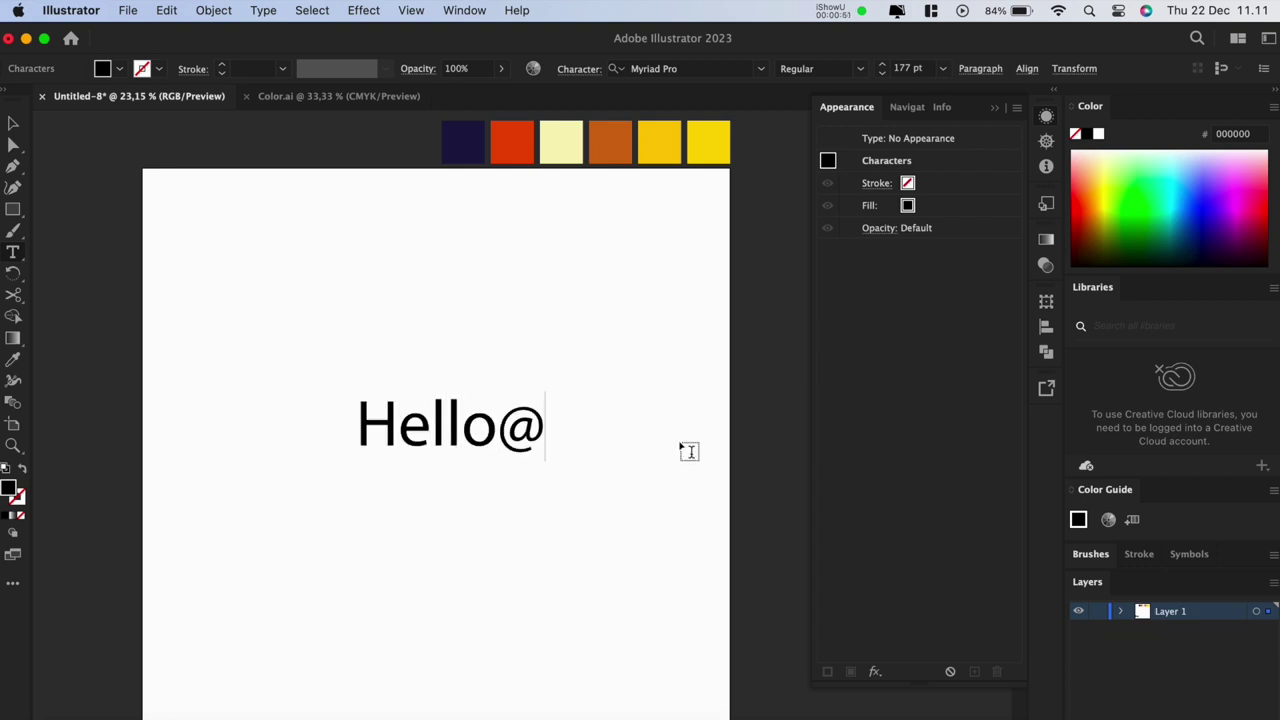
pyautogui.press('BackSpace')
pyautogui.write('!')
pyautogui.press('Escape')
# Set Hello! in the Modak font, scale it up and shift it left.
pyautogui.click(761, 73)
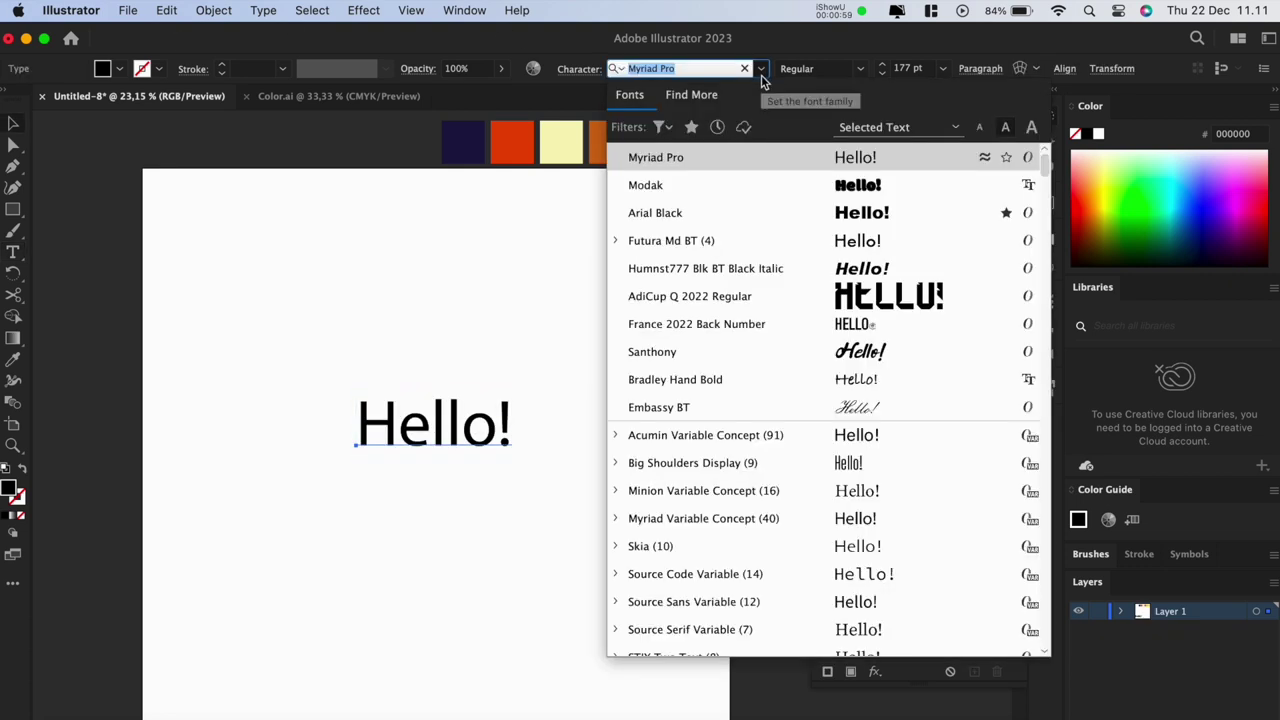
pyautogui.click(767, 183)
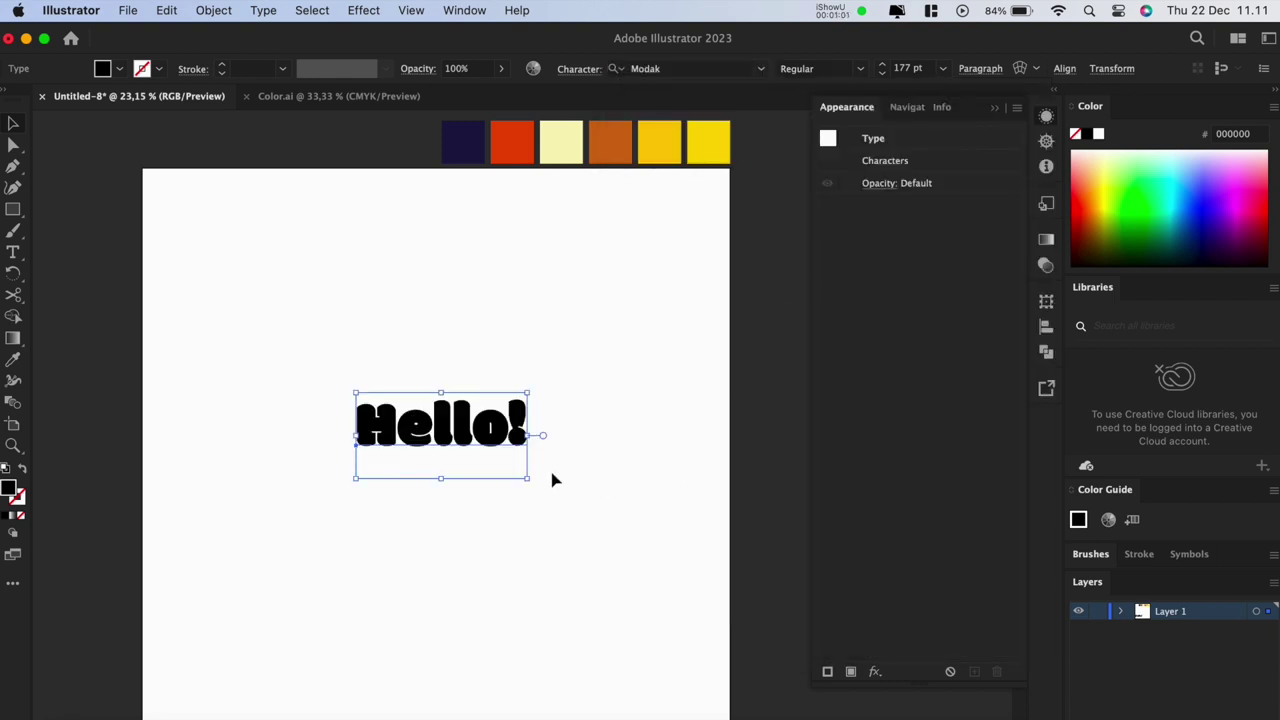
pyautogui.moveTo(527, 478); pyautogui.dragTo(714, 660)
pyautogui.moveTo(649, 466); pyautogui.dragTo(572, 466)
# Set Hello! to a 370 pt font size.
pyautogui.click(913, 70)
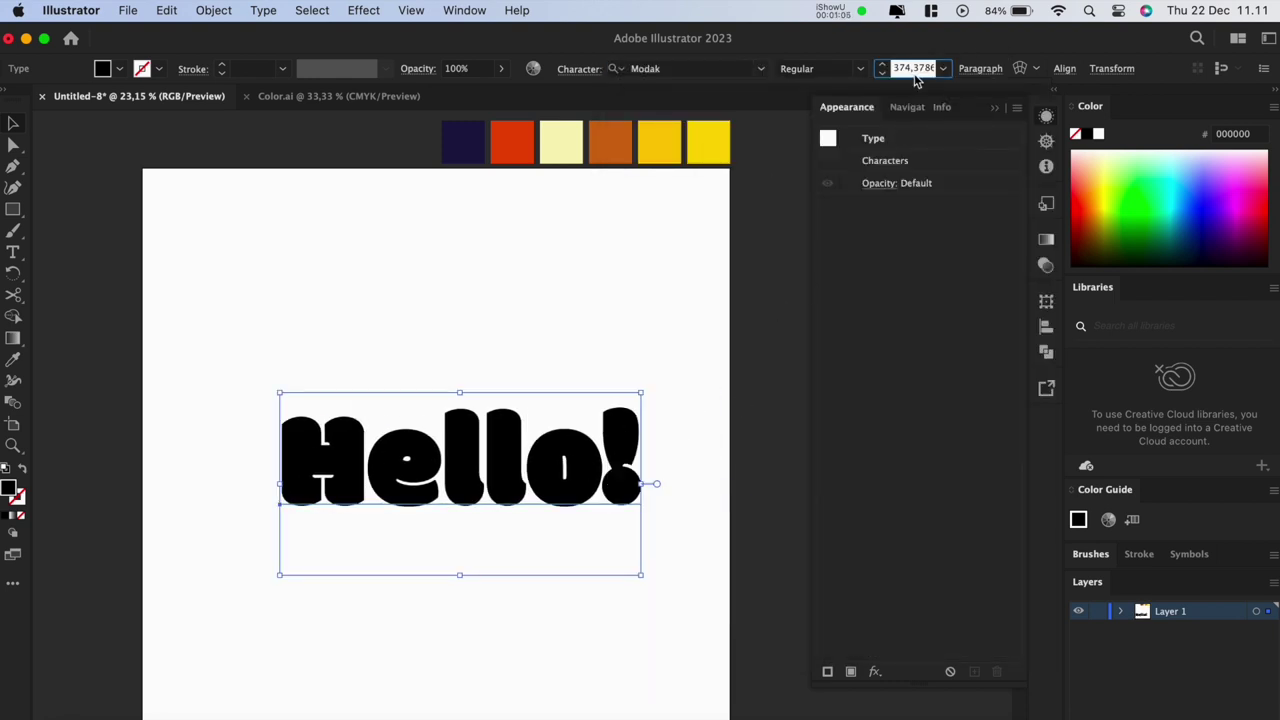
pyautogui.write('37')
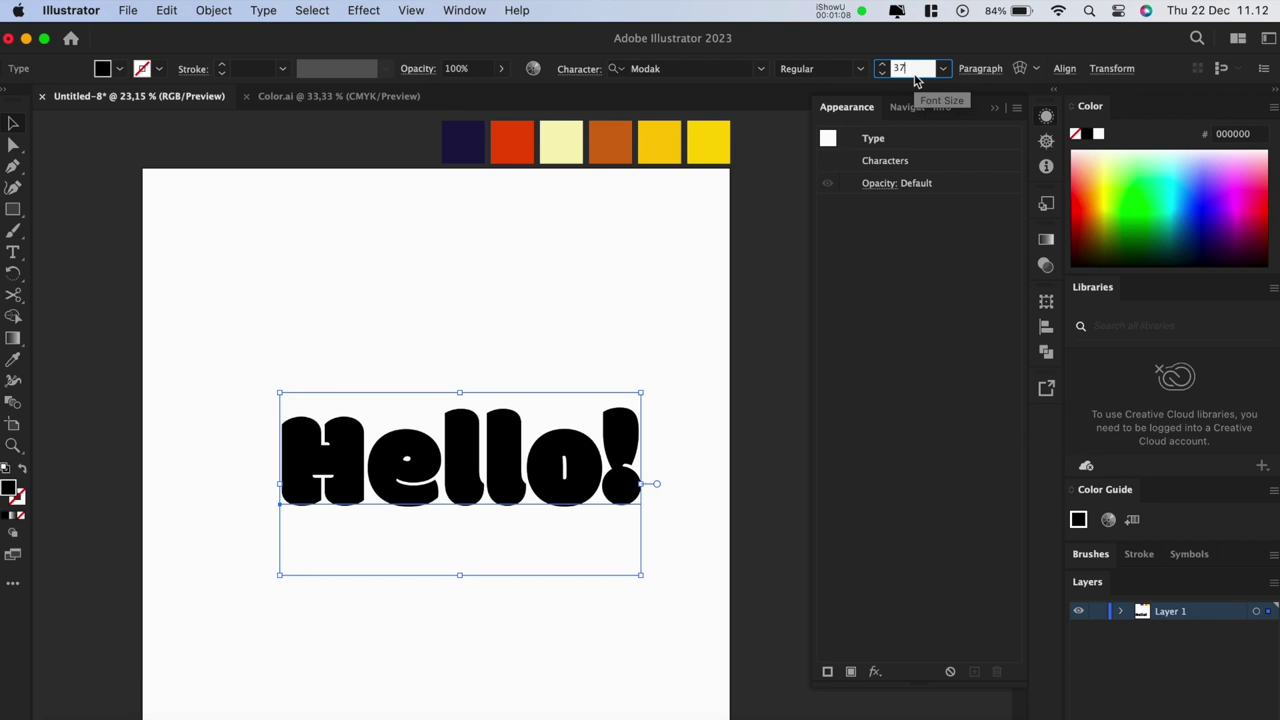
pyautogui.write('0')
pyautogui.press('Return')
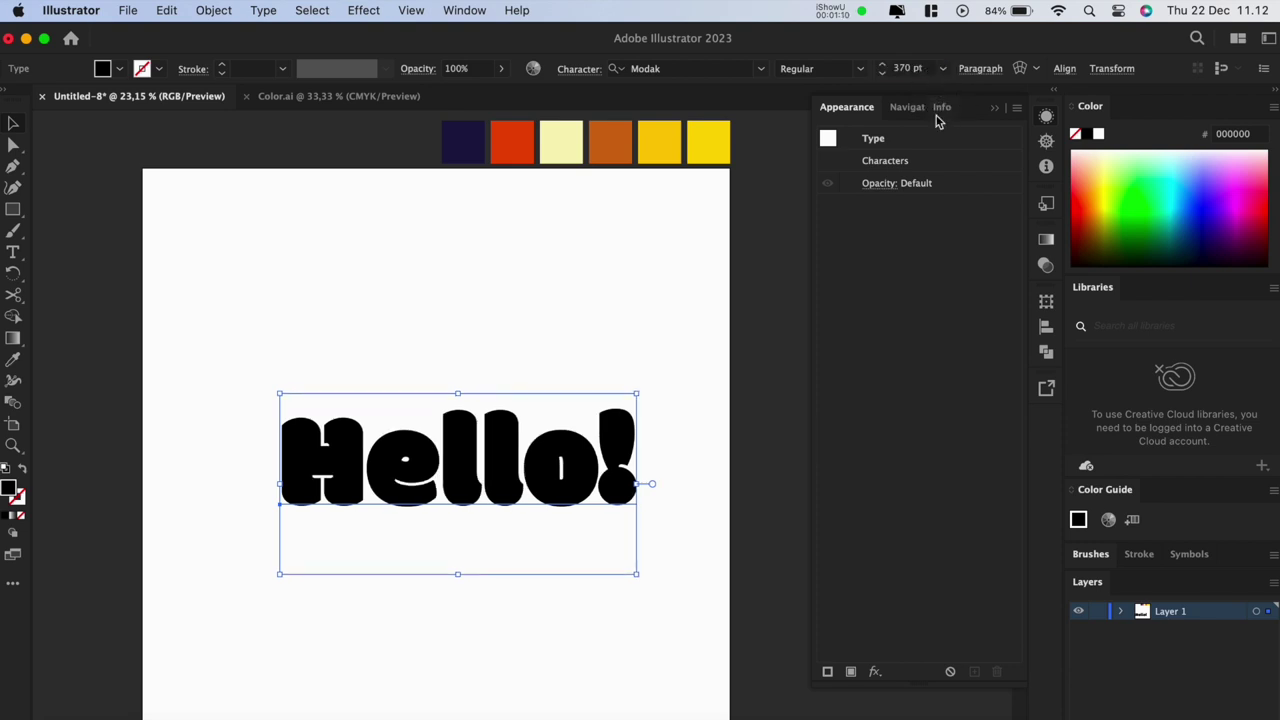
pyautogui.click(706, 468)
pyautogui.click(586, 477)
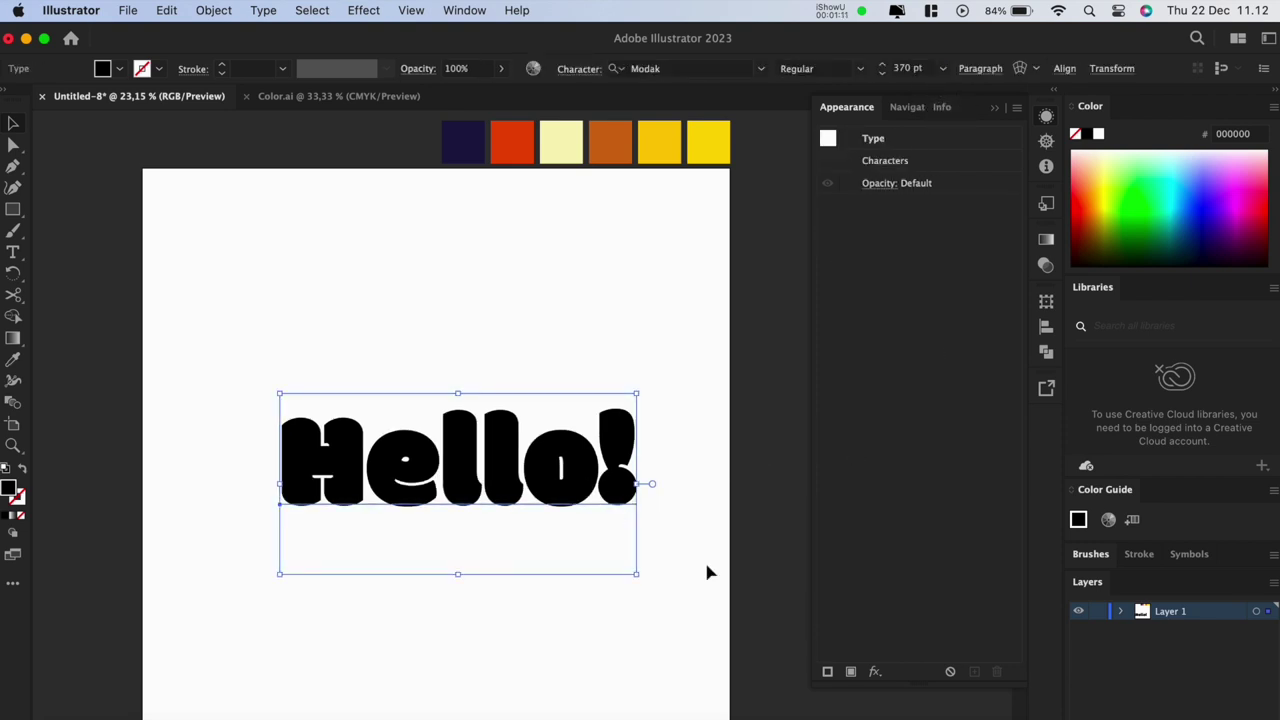
# Add a new fill sampled from the dark navy 1c164b swatch.
pyautogui.click(851, 671)
pyautogui.click(13, 359)
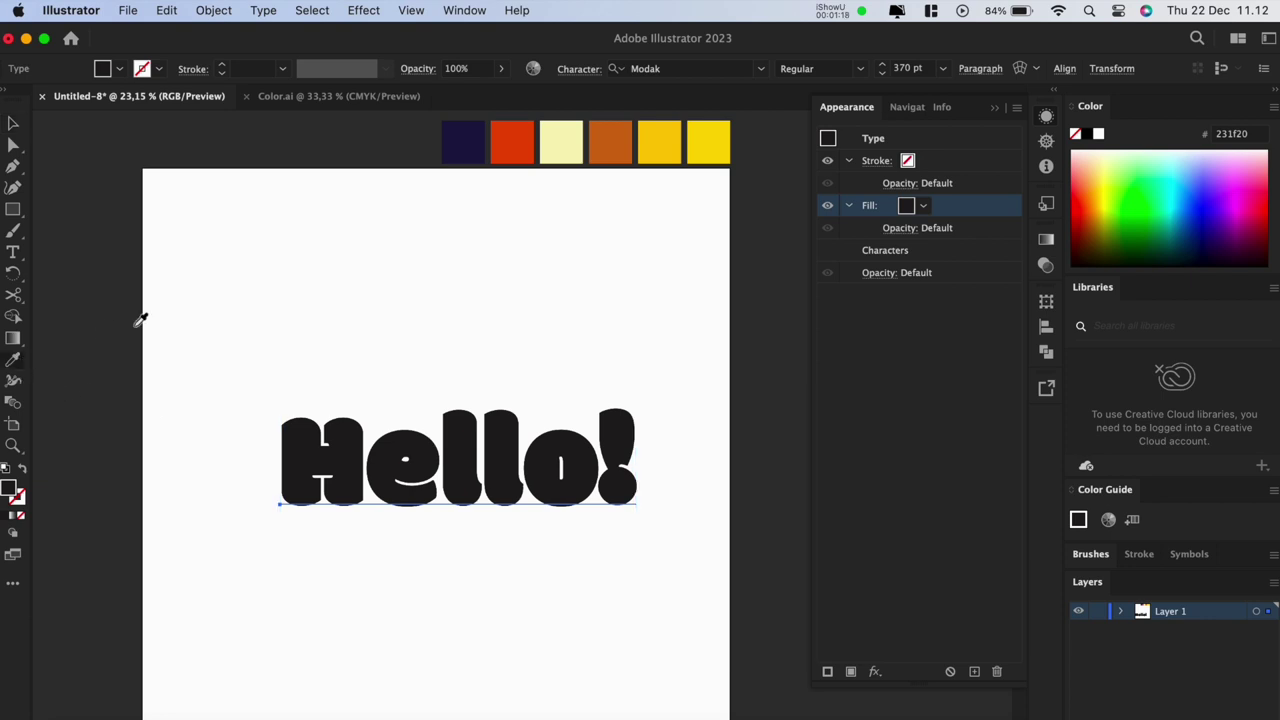
pyautogui.click(464, 150)
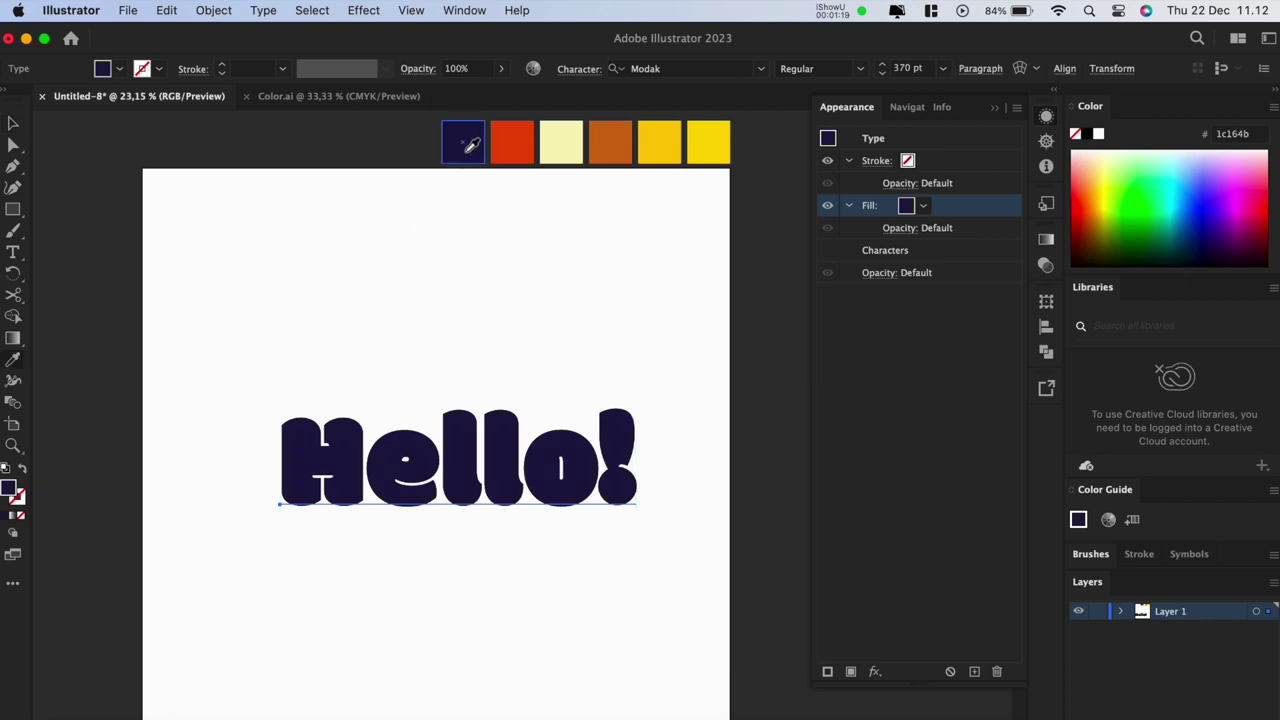
# Centre Hello! horizontally and vertically on the artboard.
pyautogui.press('v')
pyautogui.click(487, 249)
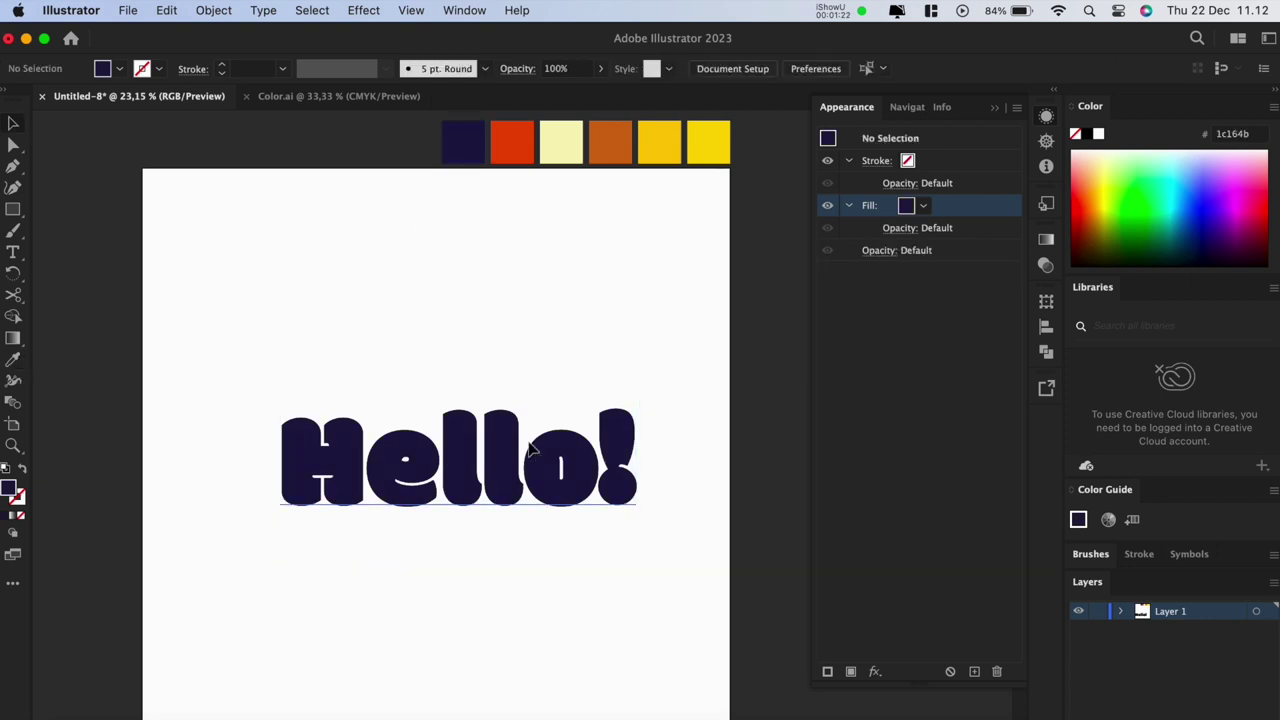
pyautogui.click(534, 449)
pyautogui.click(1064, 68)
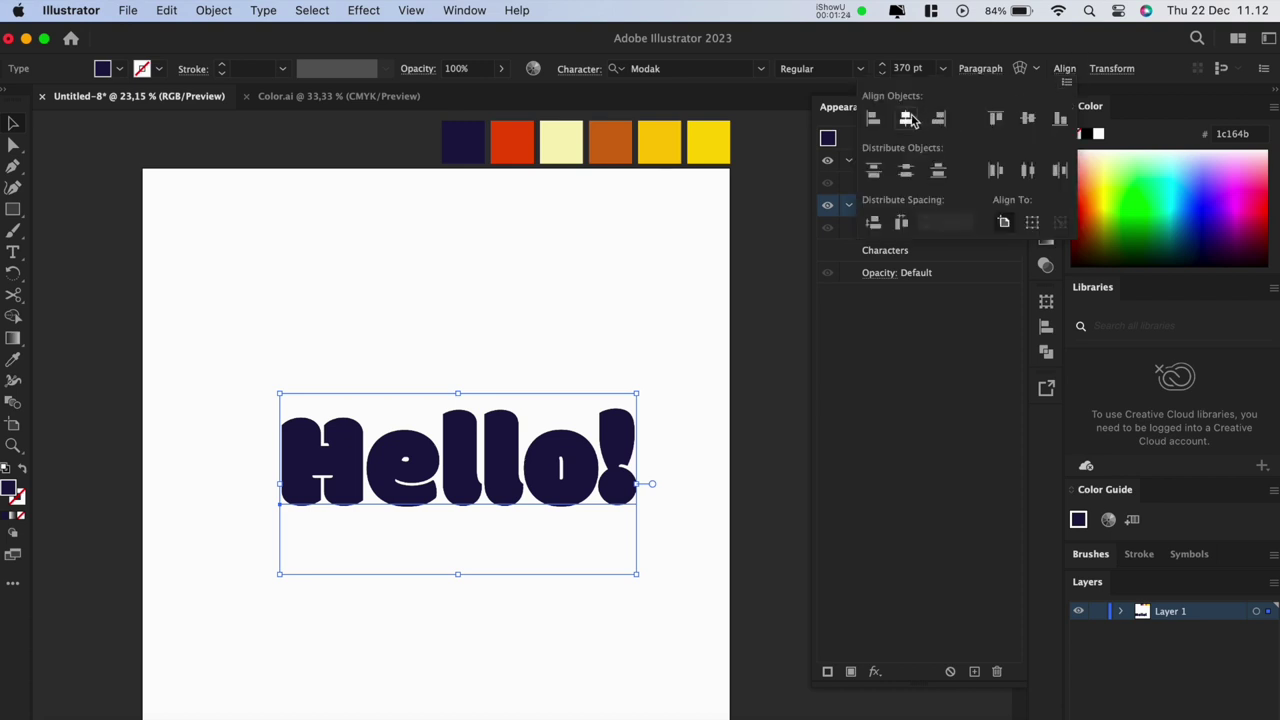
pyautogui.click(905, 118)
pyautogui.click(1028, 118)
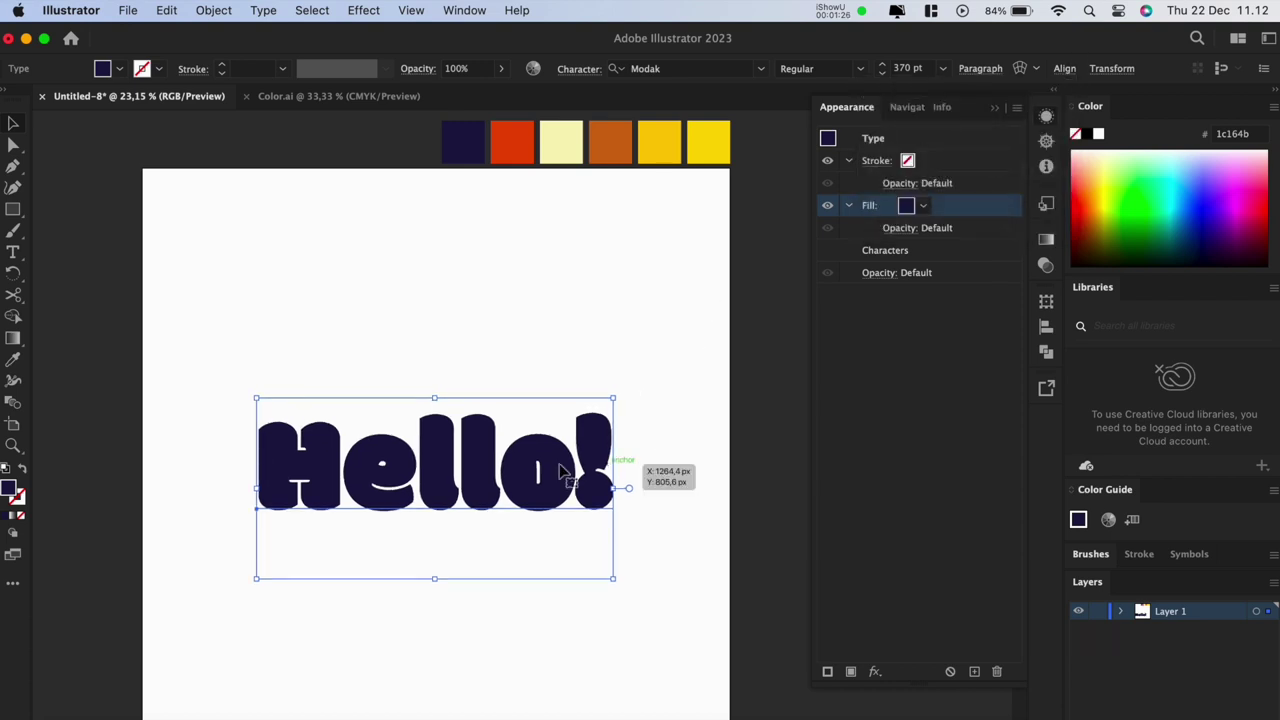
# Add a Transform effect to the navy fill: move 2 px right, 2 px down, 30 copies.
pyautogui.click(875, 672)
pyautogui.moveTo(1003, 386)
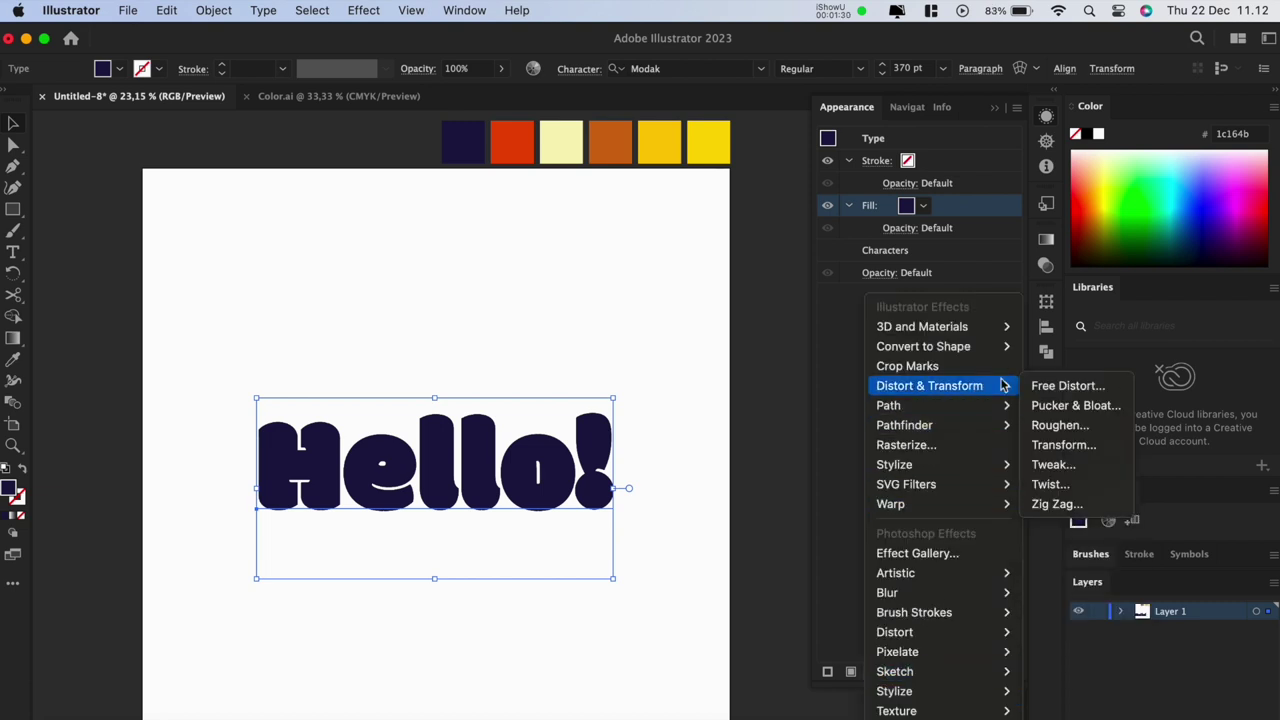
pyautogui.click(1063, 446)
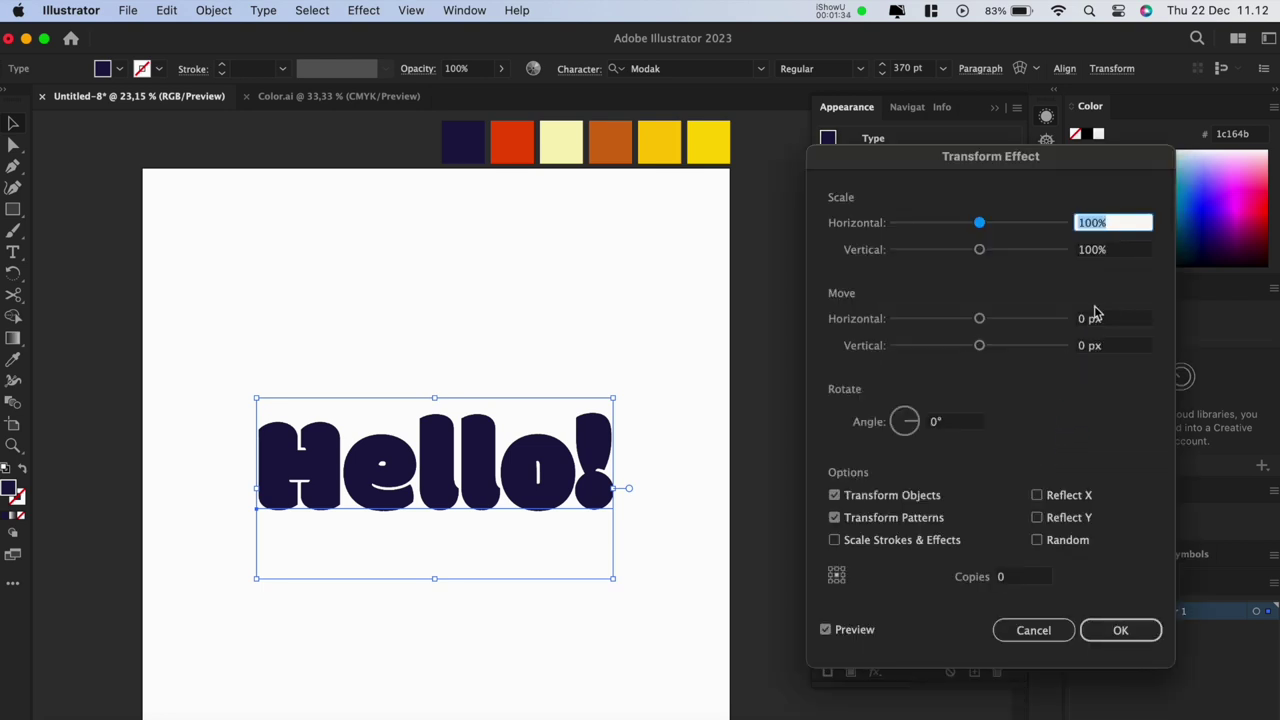
pyautogui.click(1100, 319)
pyautogui.write('2')
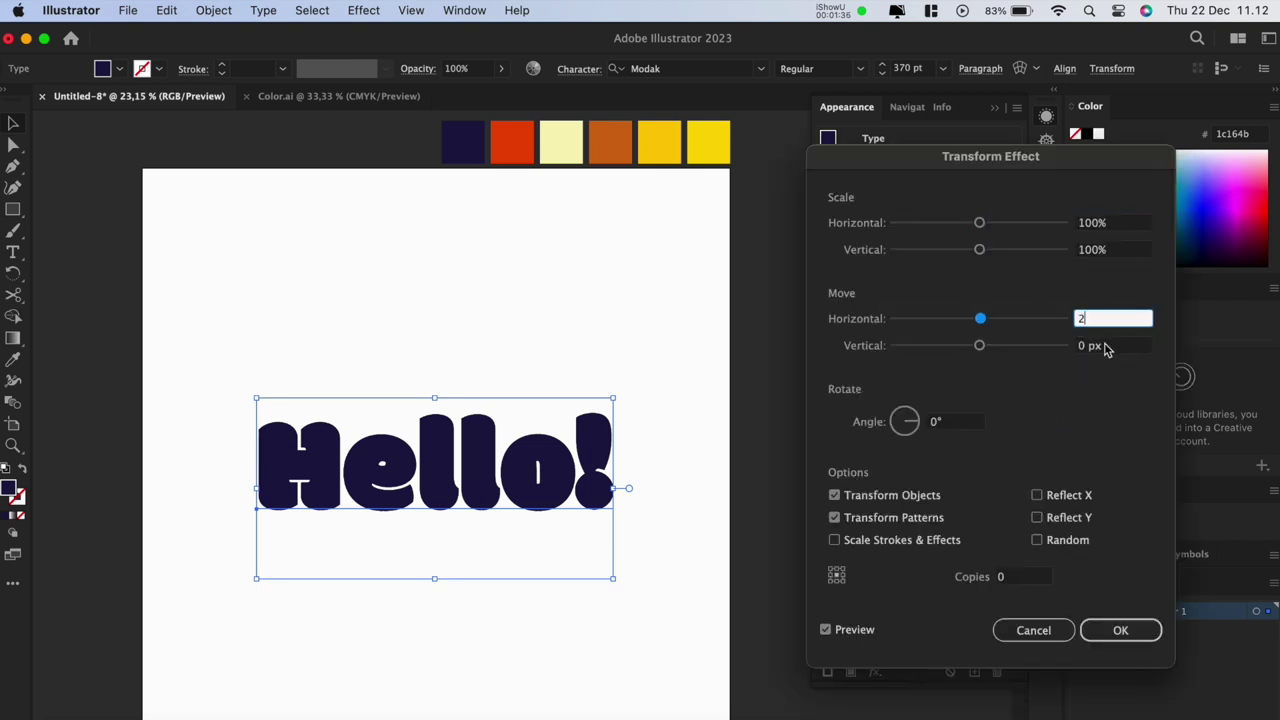
pyautogui.click(1107, 347)
pyautogui.write('2')
pyautogui.click(1025, 577)
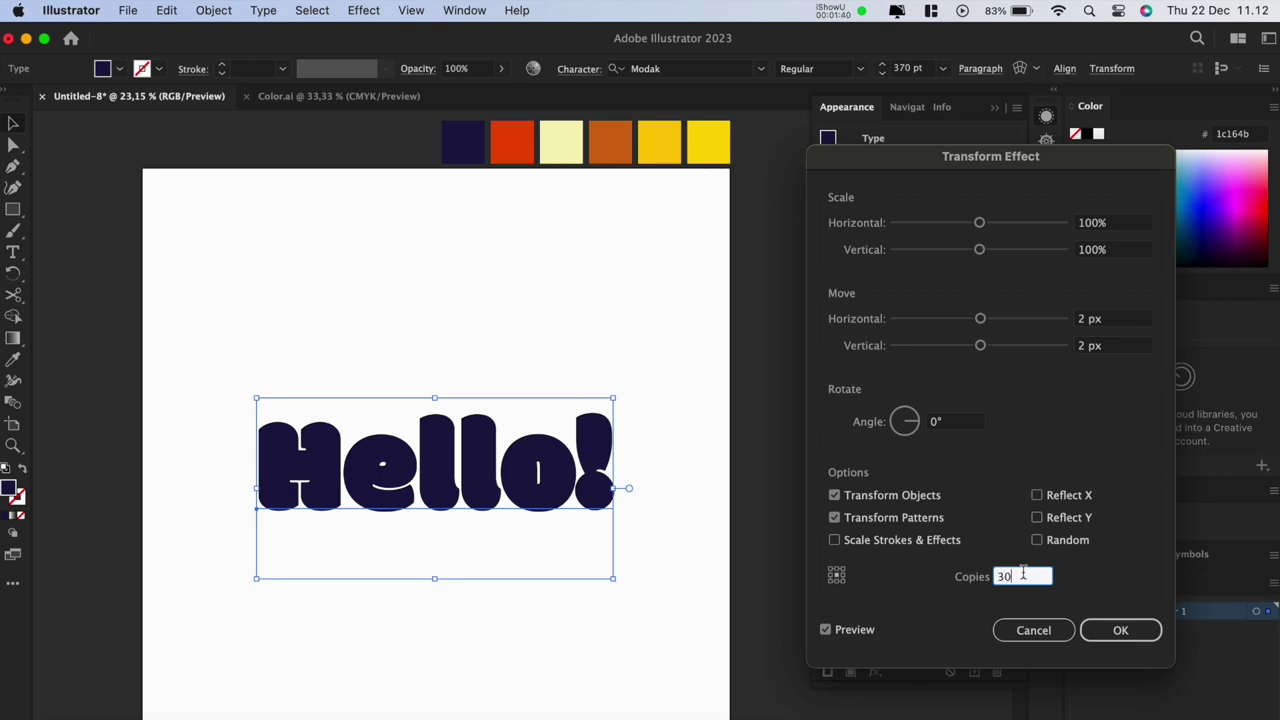
pyautogui.click(1090, 631)
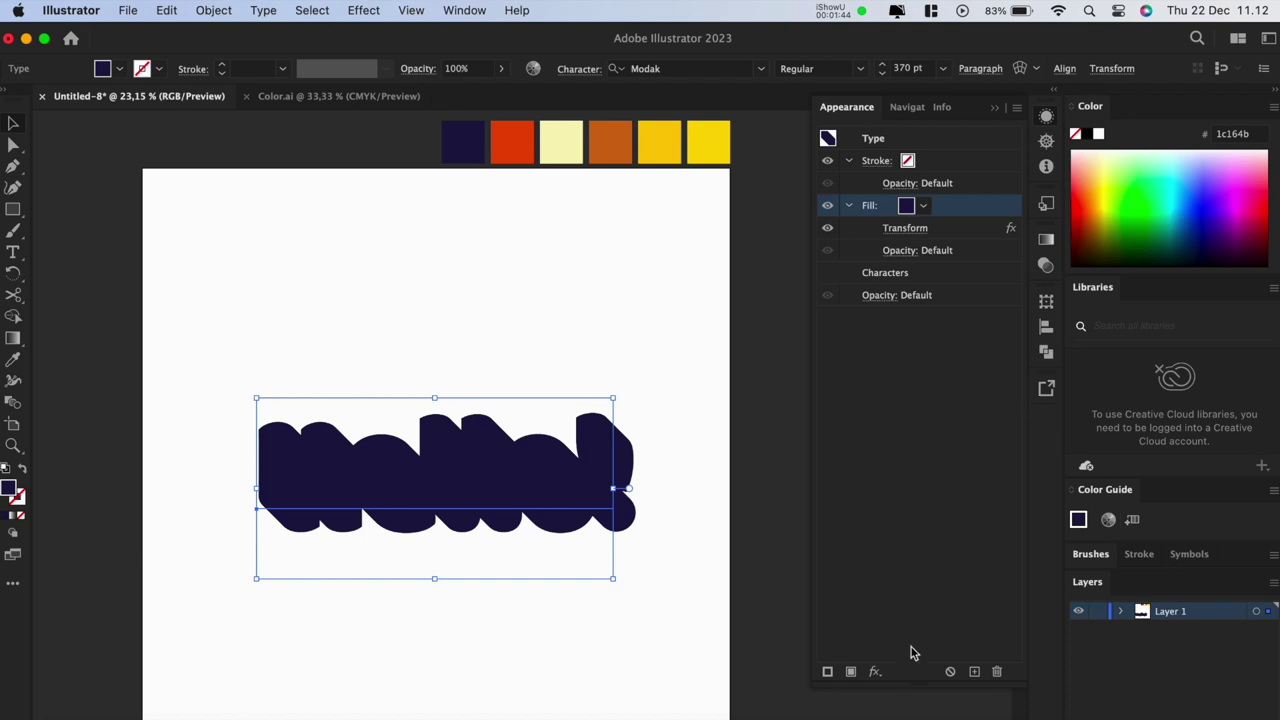
# Apply a 44 px Offset Path with Round joins to the navy fill.
pyautogui.click(876, 672)
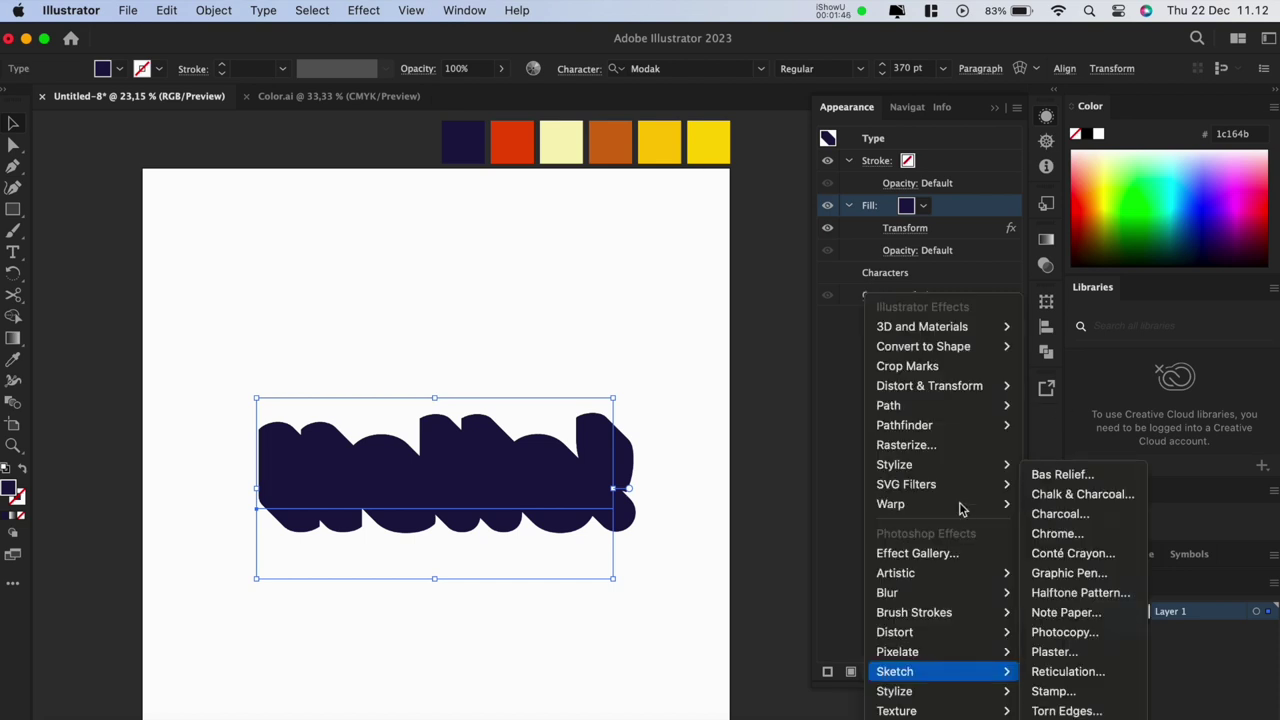
pyautogui.moveTo(992, 408)
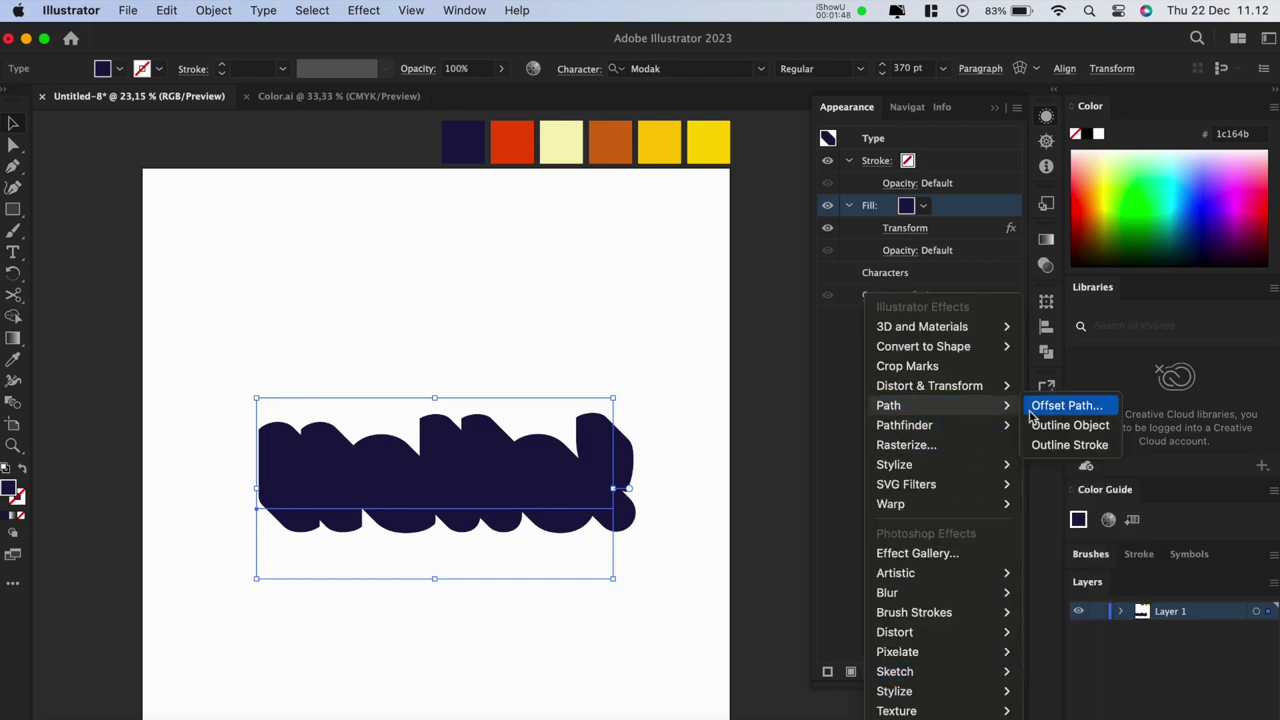
pyautogui.click(1066, 405)
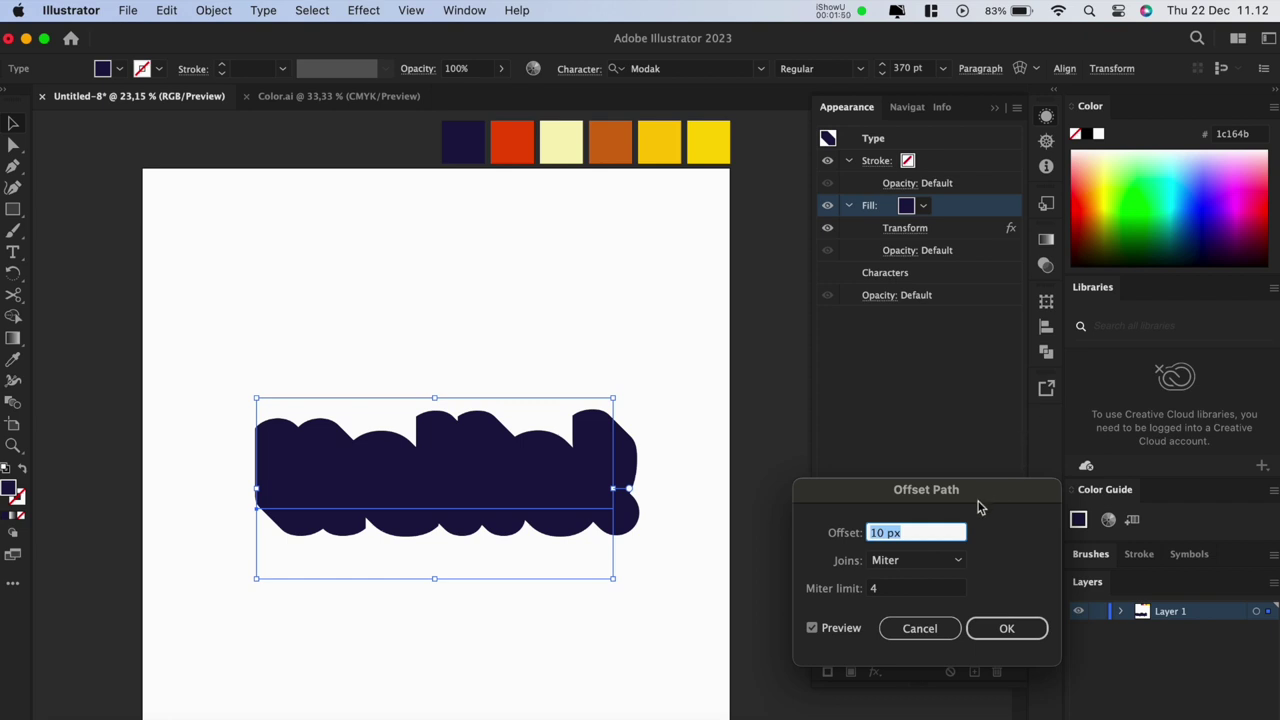
pyautogui.write('44')
pyautogui.click(933, 561)
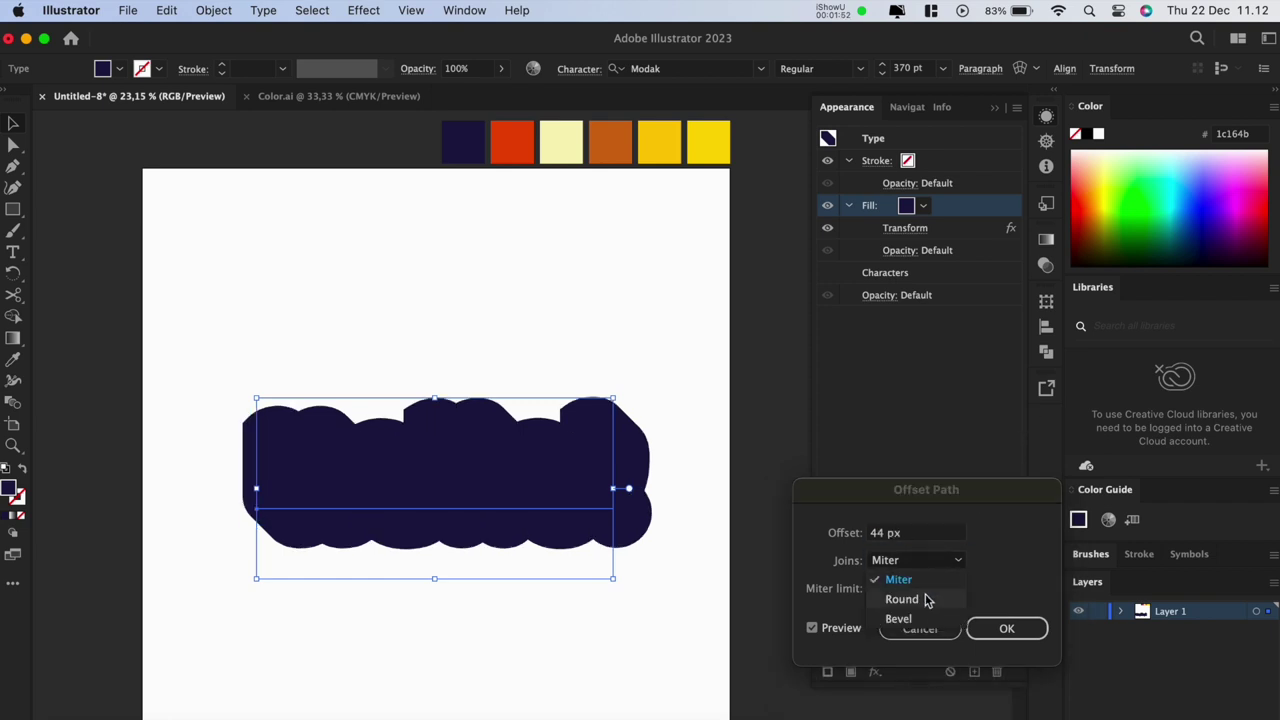
pyautogui.click(926, 599)
pyautogui.click(1001, 628)
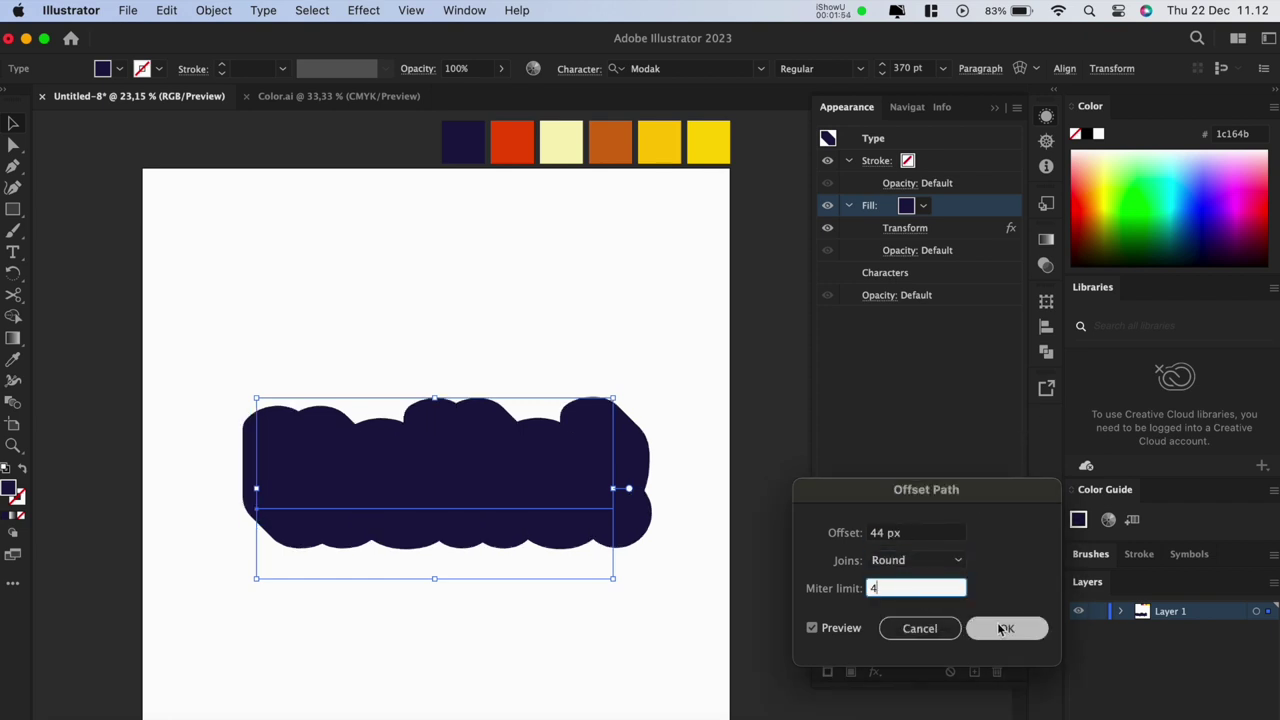
# Add a new top fill sampled from the red e16025 swatch.
pyautogui.click(852, 672)
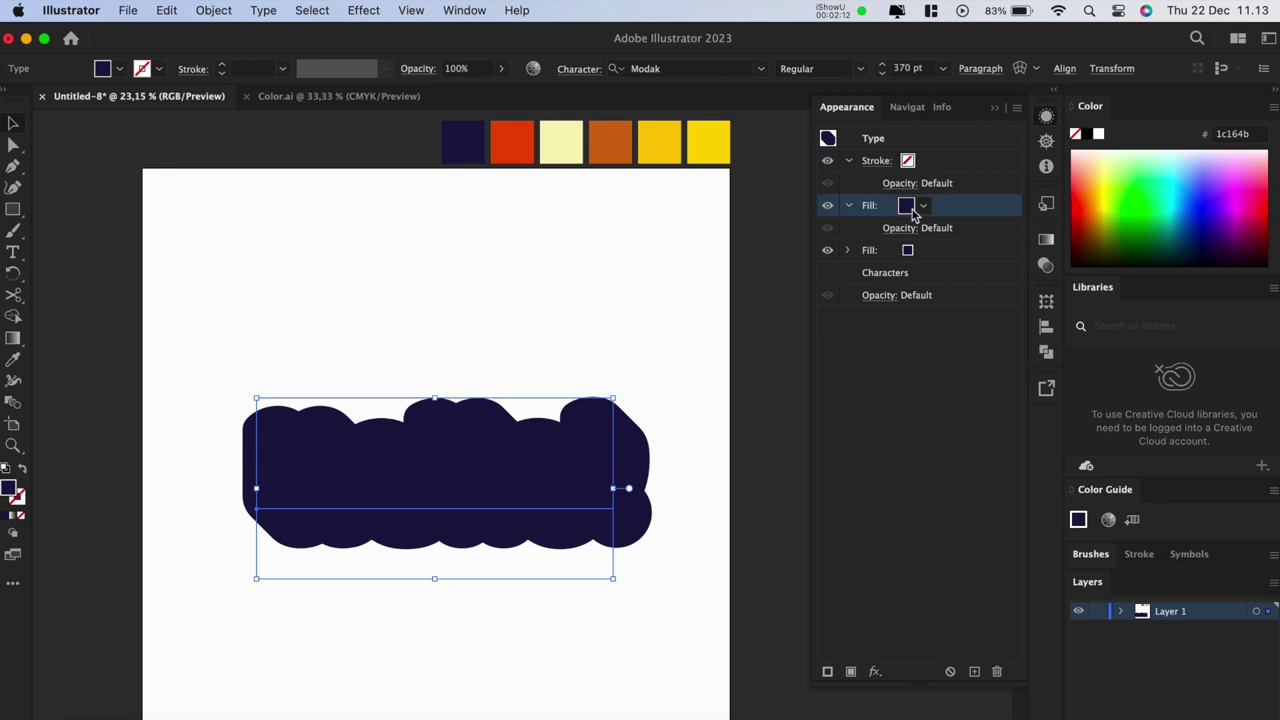
pyautogui.click(14, 358)
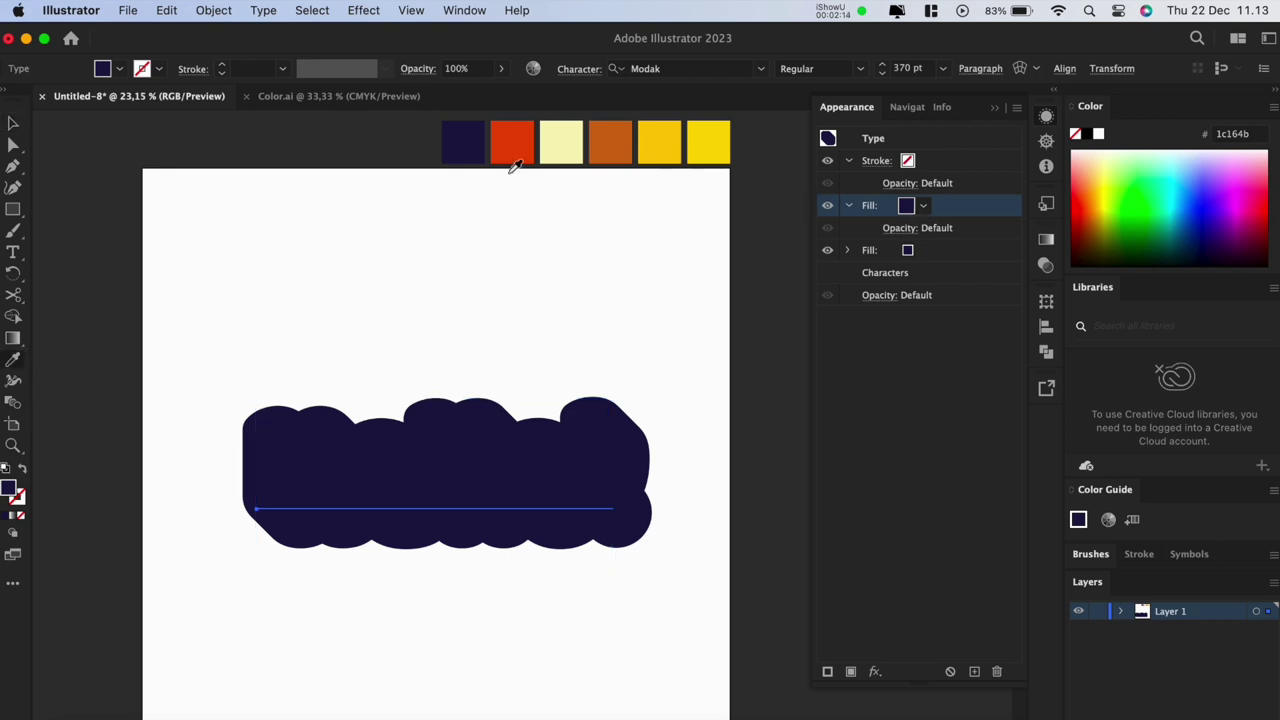
pyautogui.click(513, 152)
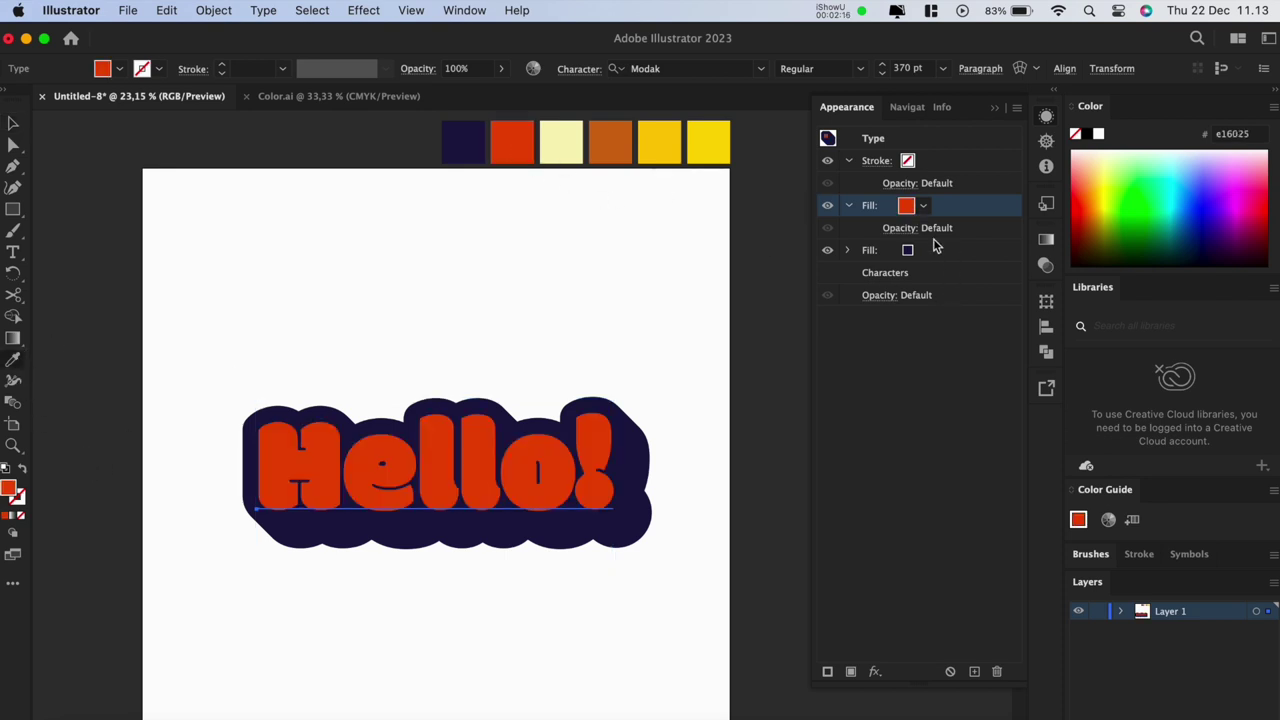
pyautogui.click(874, 671)
pyautogui.moveTo(975, 390)
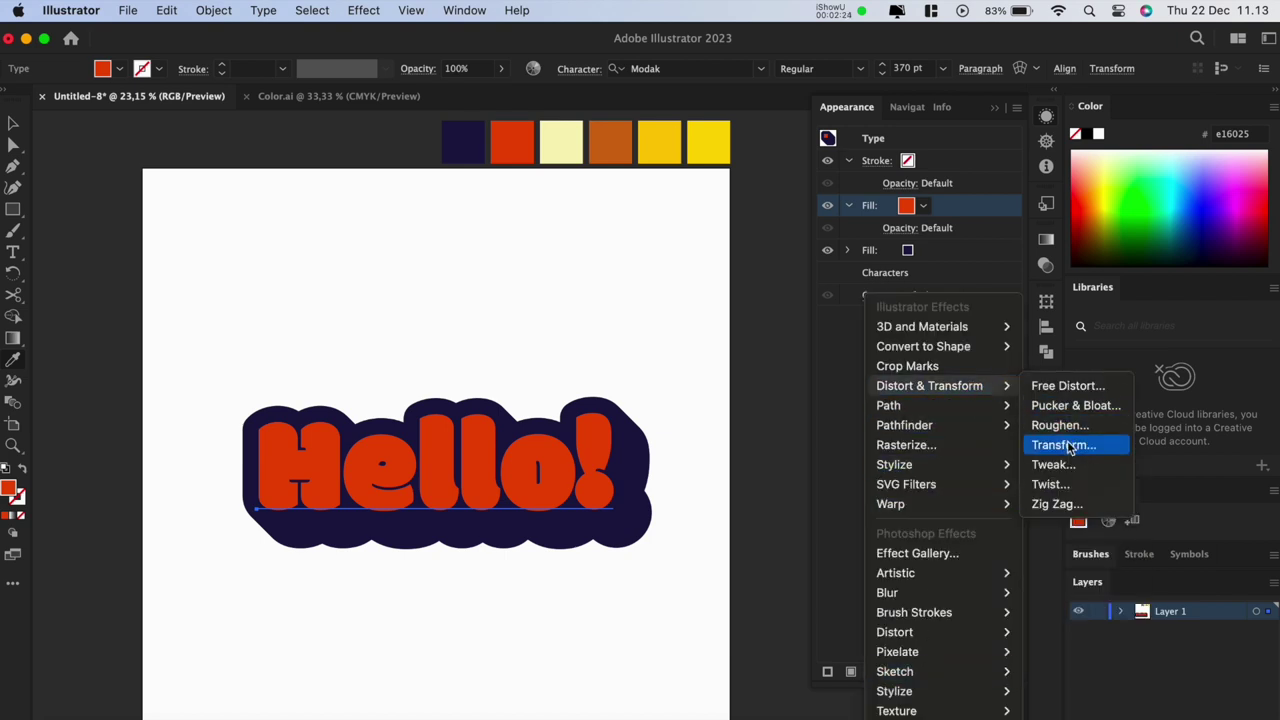
# Give the red fill a Transform effect: 1 px horizontal and vertical moves, 30 copies.
pyautogui.click(1068, 447)
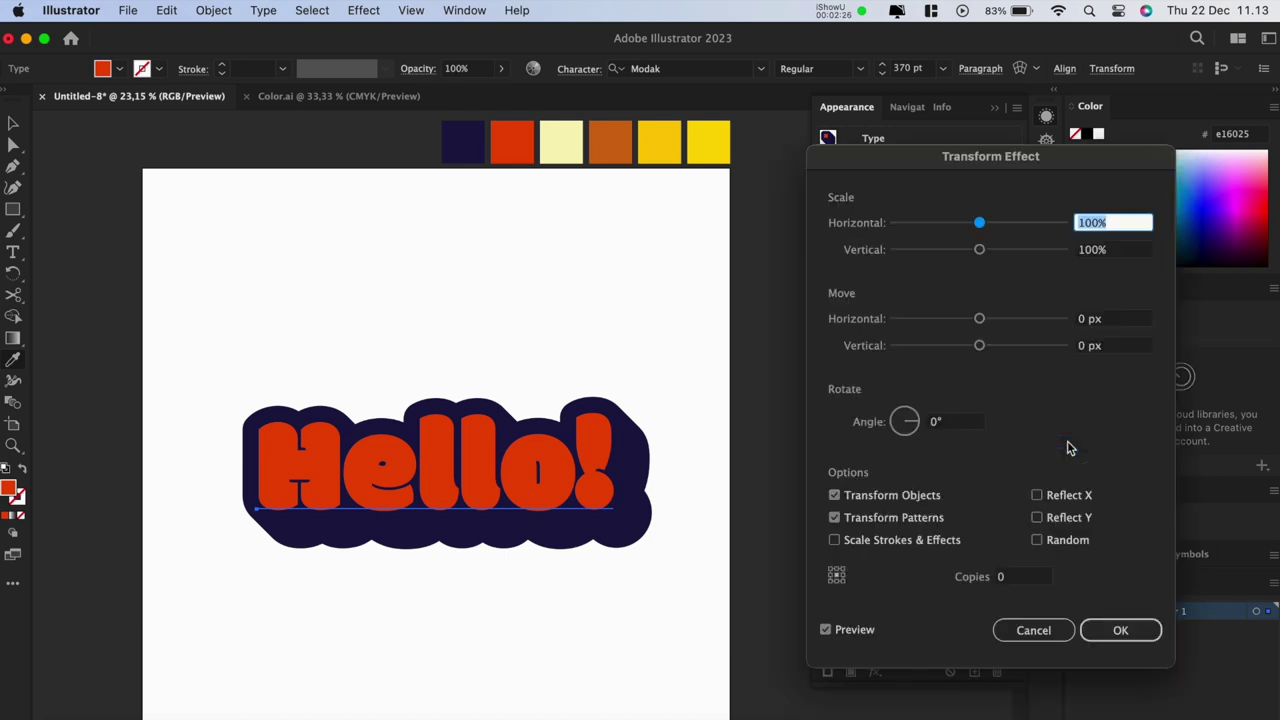
pyautogui.click(1118, 320)
pyautogui.write('1')
pyautogui.click(1120, 347)
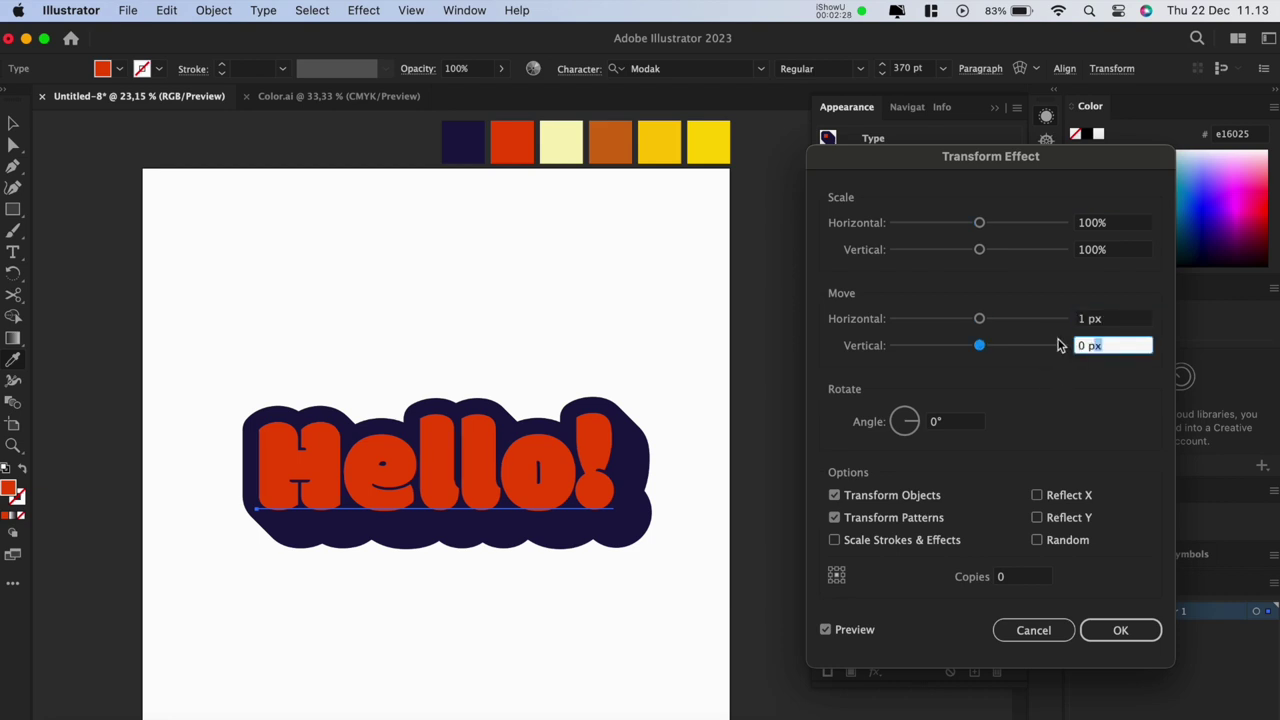
pyautogui.write('1')
pyautogui.click(1014, 576)
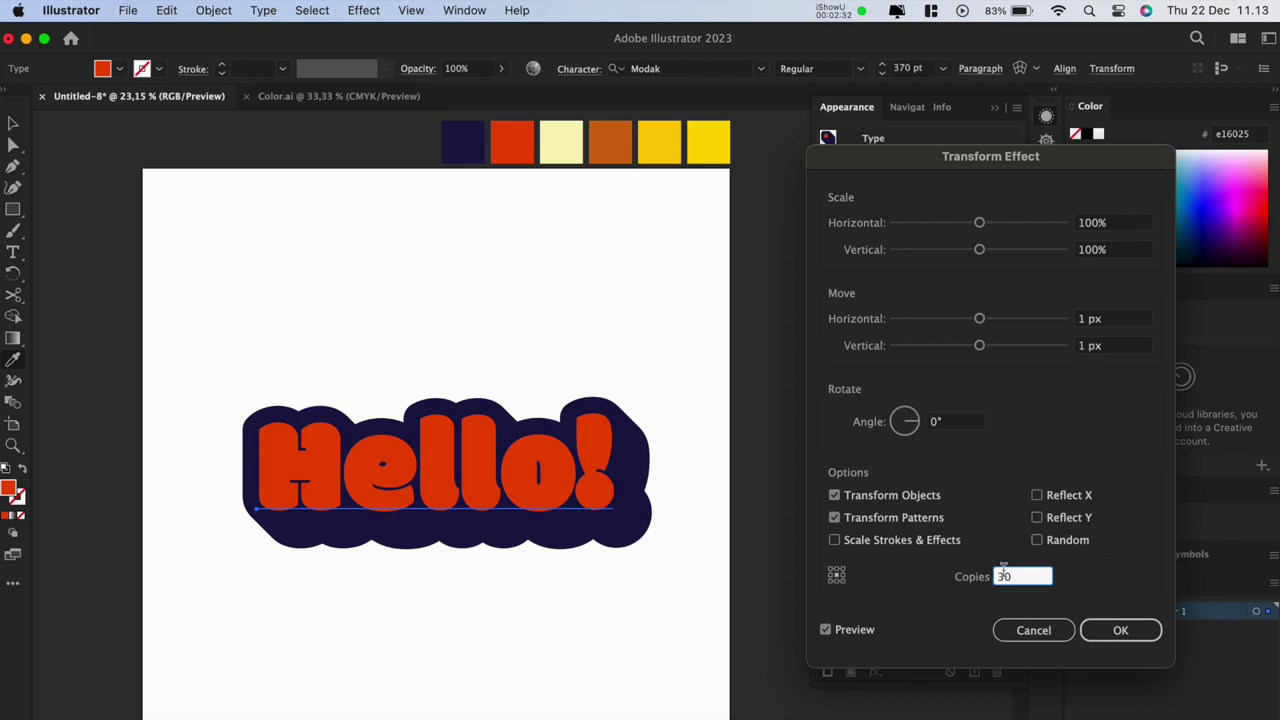
pyautogui.click(1121, 630)
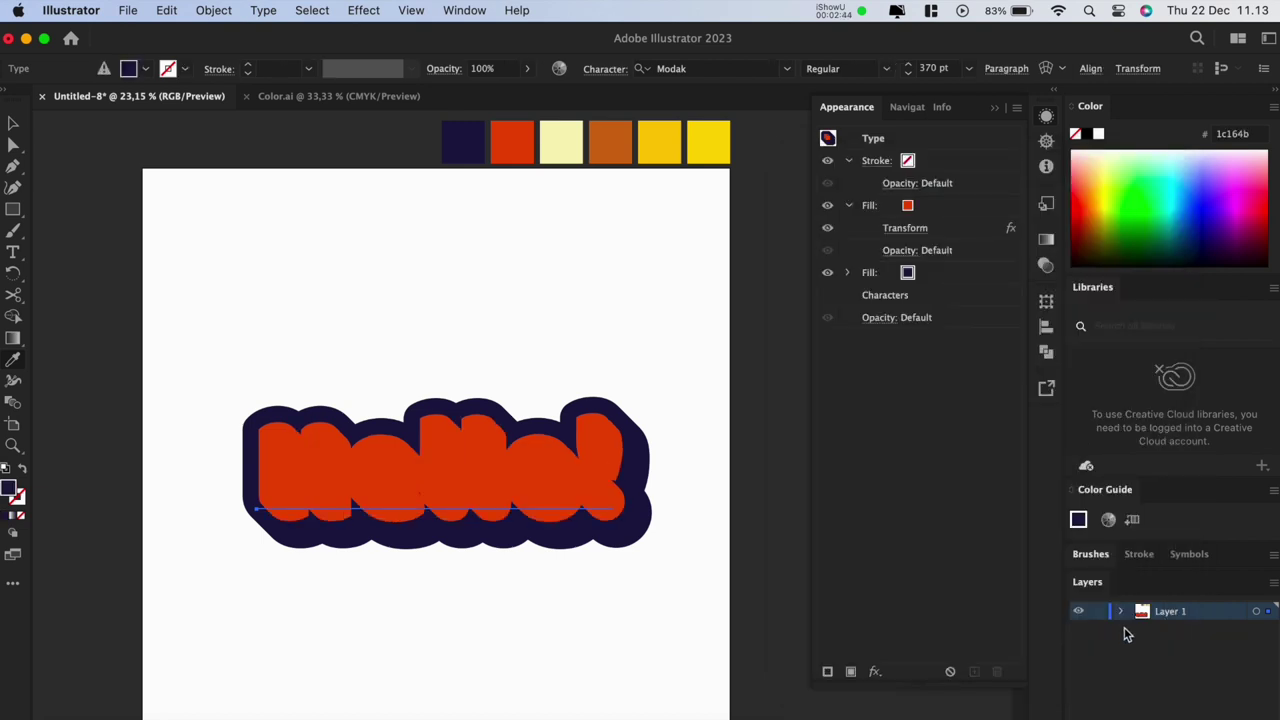
# Apply a 14 px Offset Path with Round joins to the Hello! artwork.
pyautogui.click(875, 671)
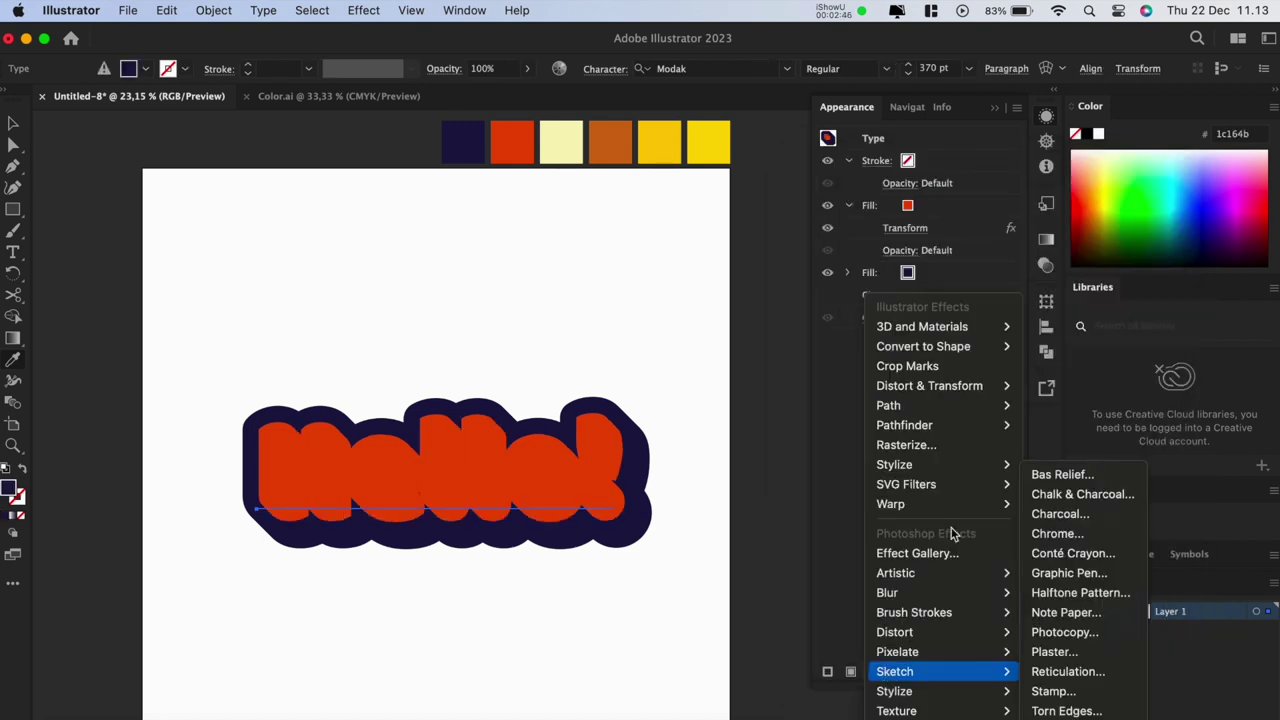
pyautogui.moveTo(962, 405)
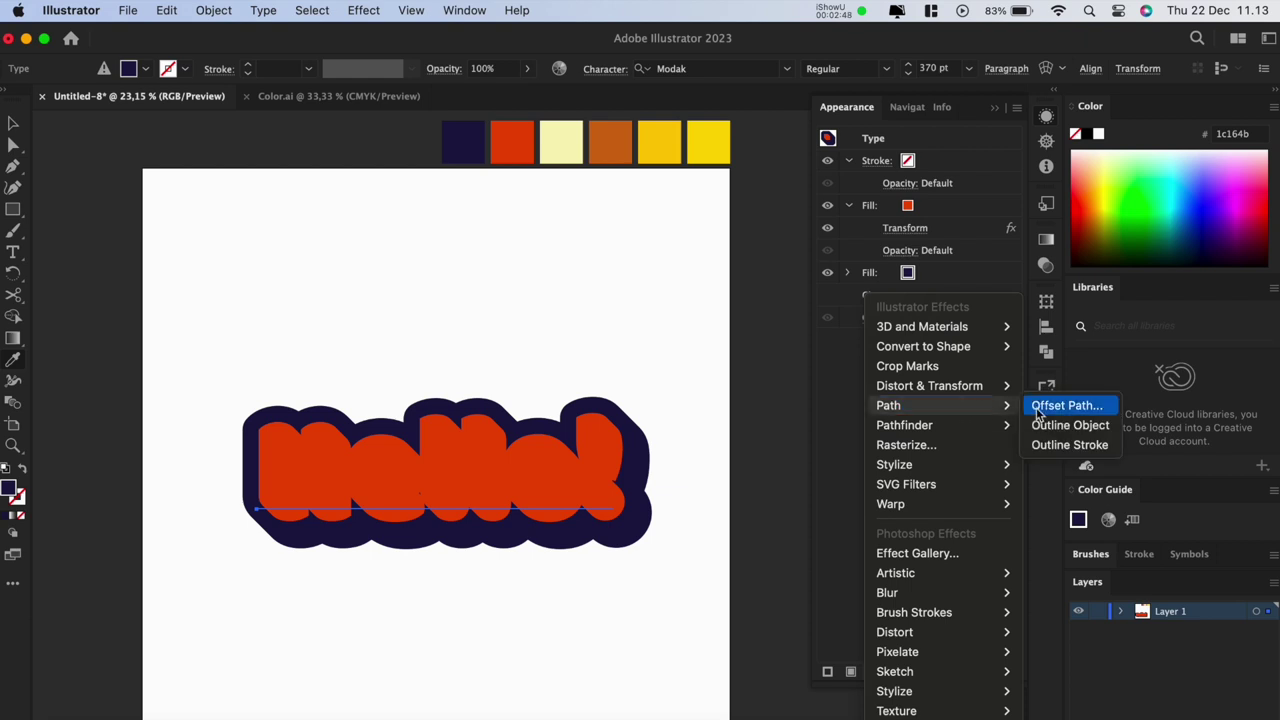
pyautogui.click(1066, 405)
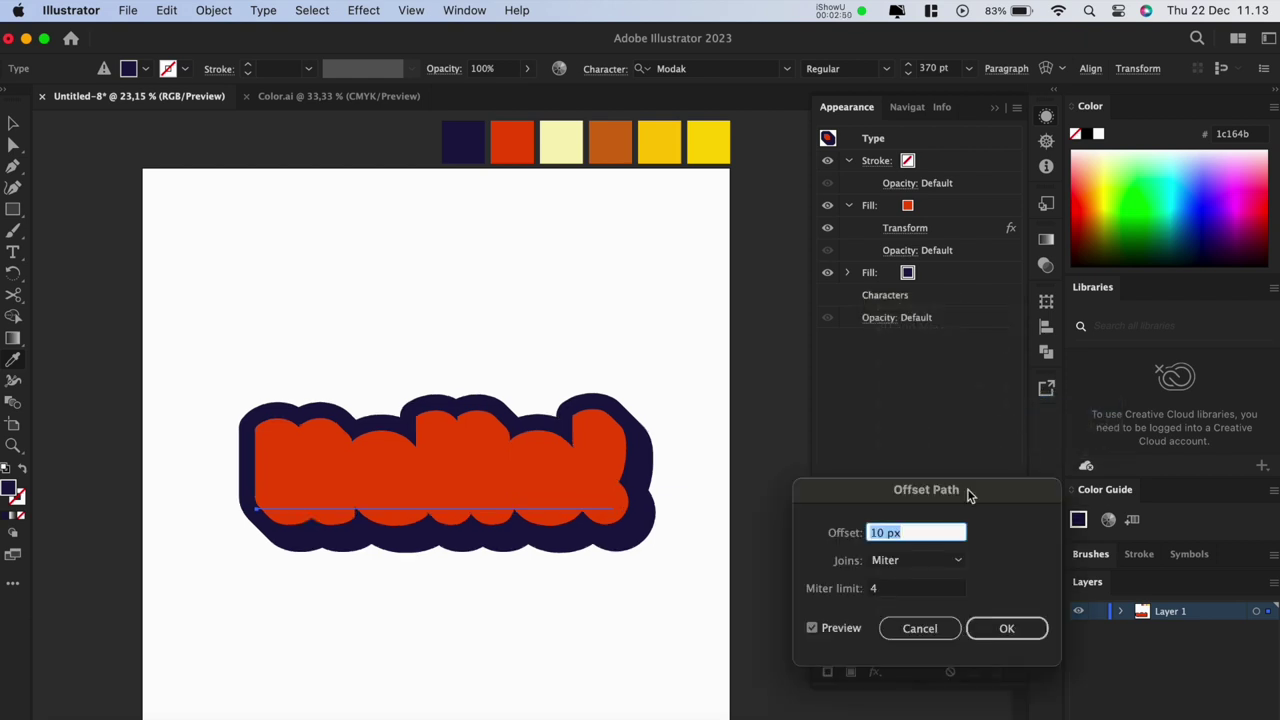
pyautogui.write('14')
pyautogui.click(945, 561)
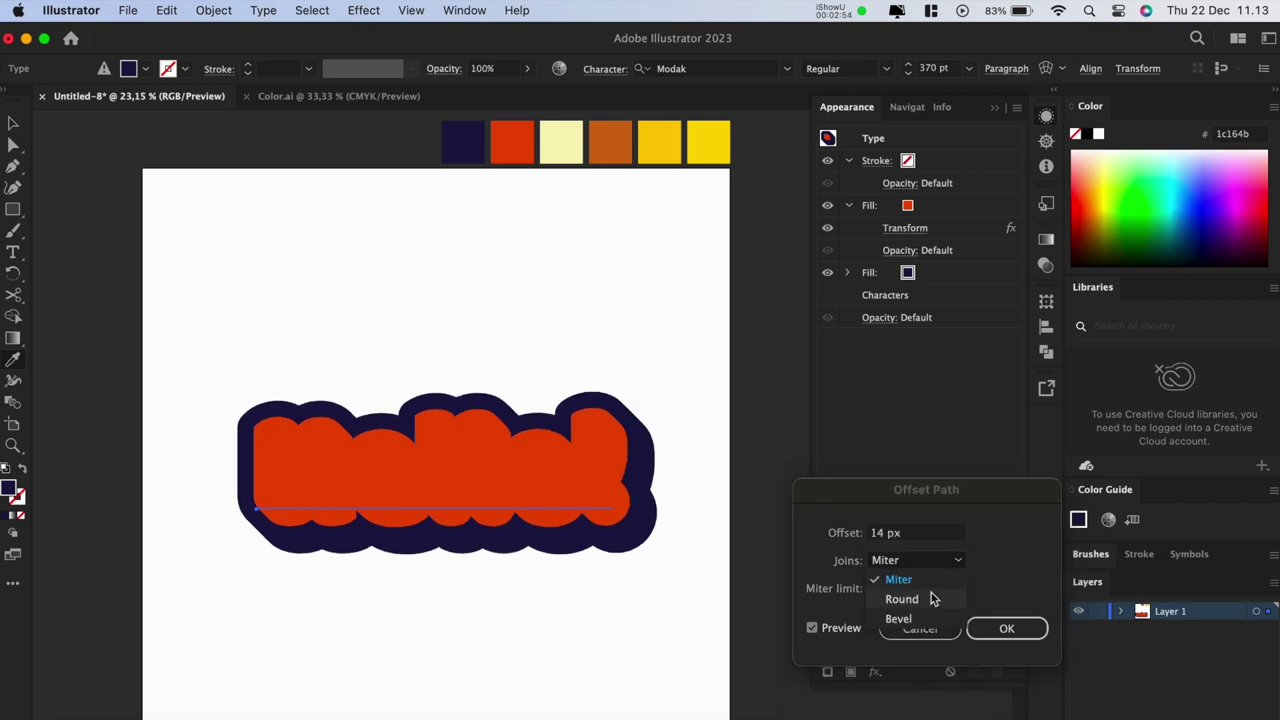
pyautogui.click(929, 598)
pyautogui.click(1011, 640)
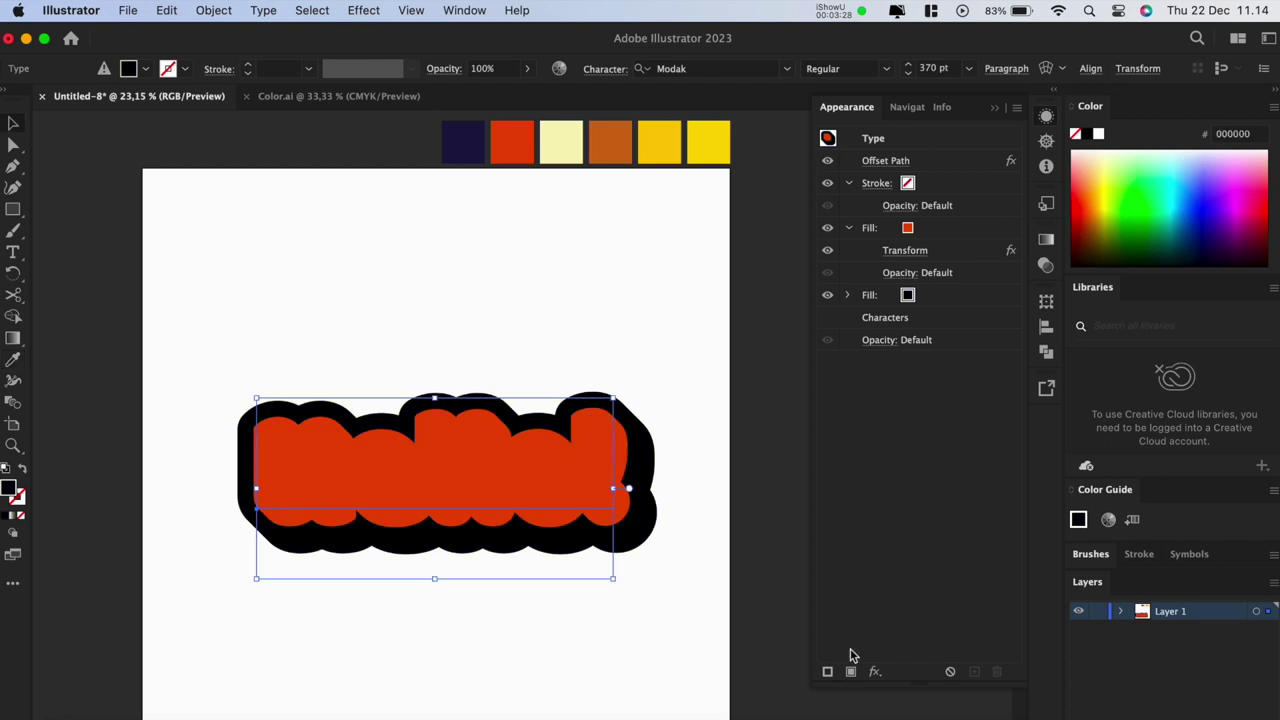
# Add a new top fill coloured pale cream fcf8c9 from the swatches.
pyautogui.click(851, 671)
pyautogui.press('i')
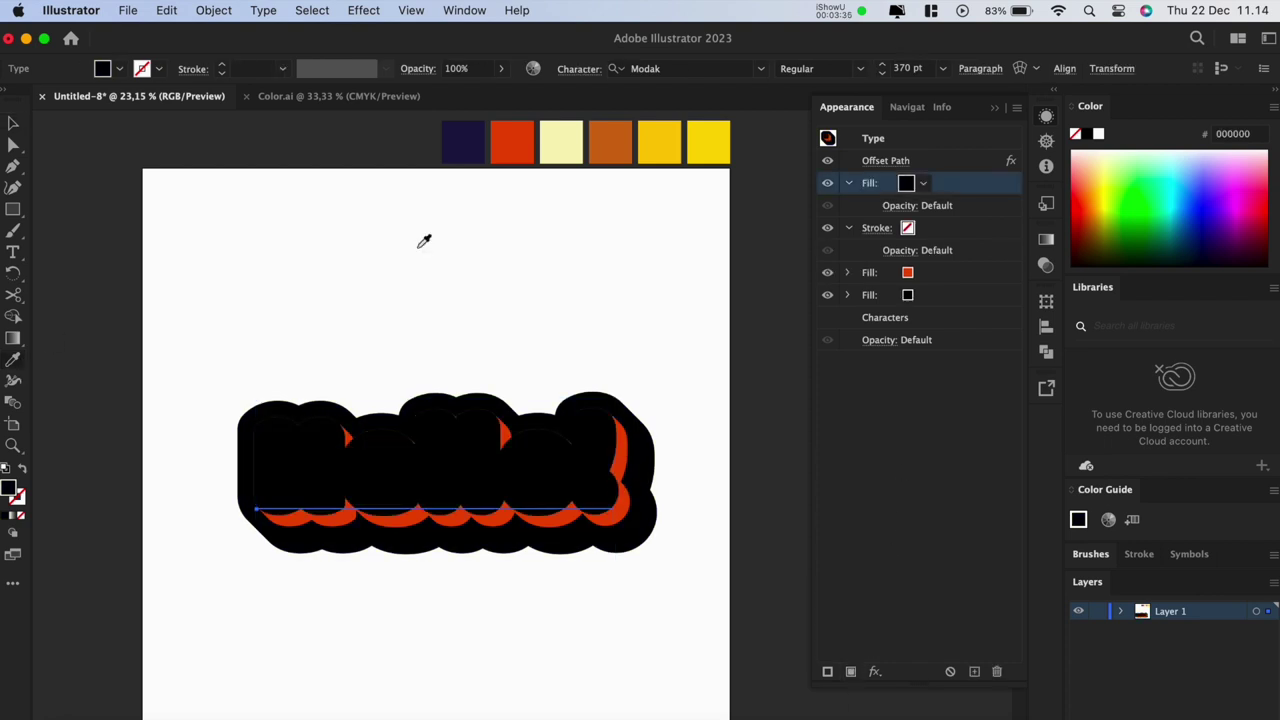
pyautogui.click(565, 148)
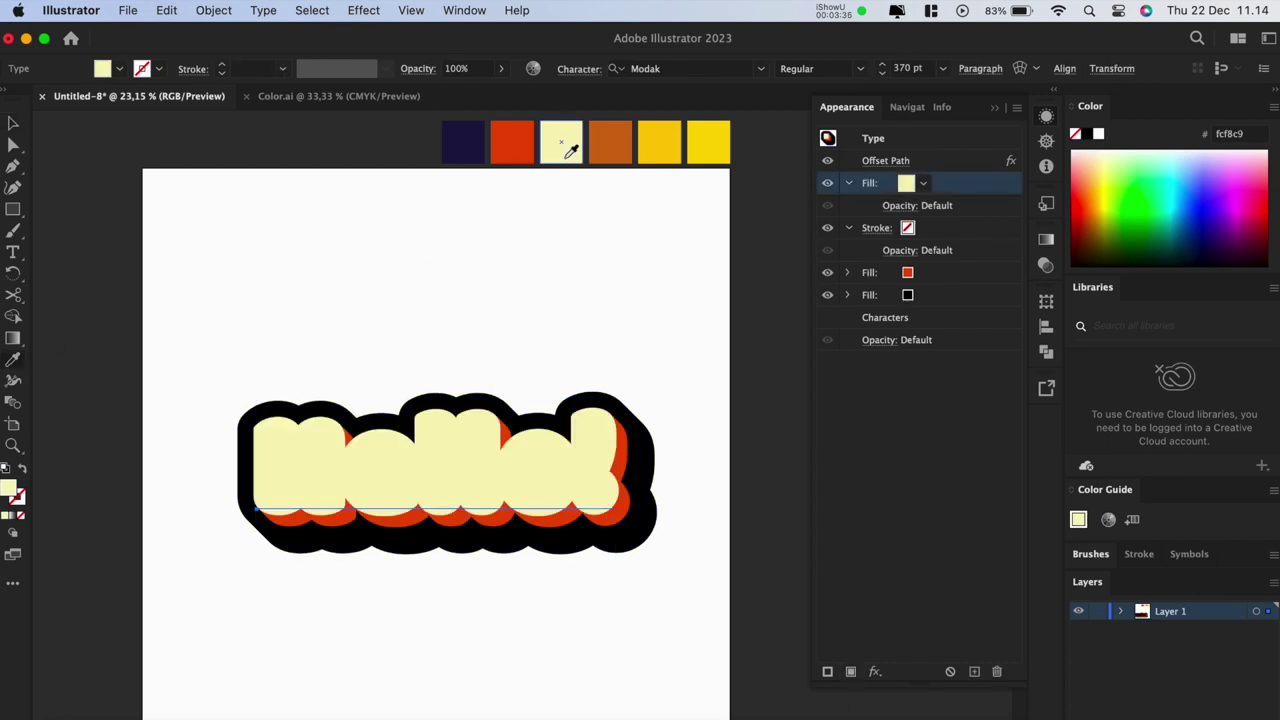
# Spread the cream fill outward with a 28 px round-join Offset Path.
pyautogui.click(874, 671)
pyautogui.moveTo(950, 402)
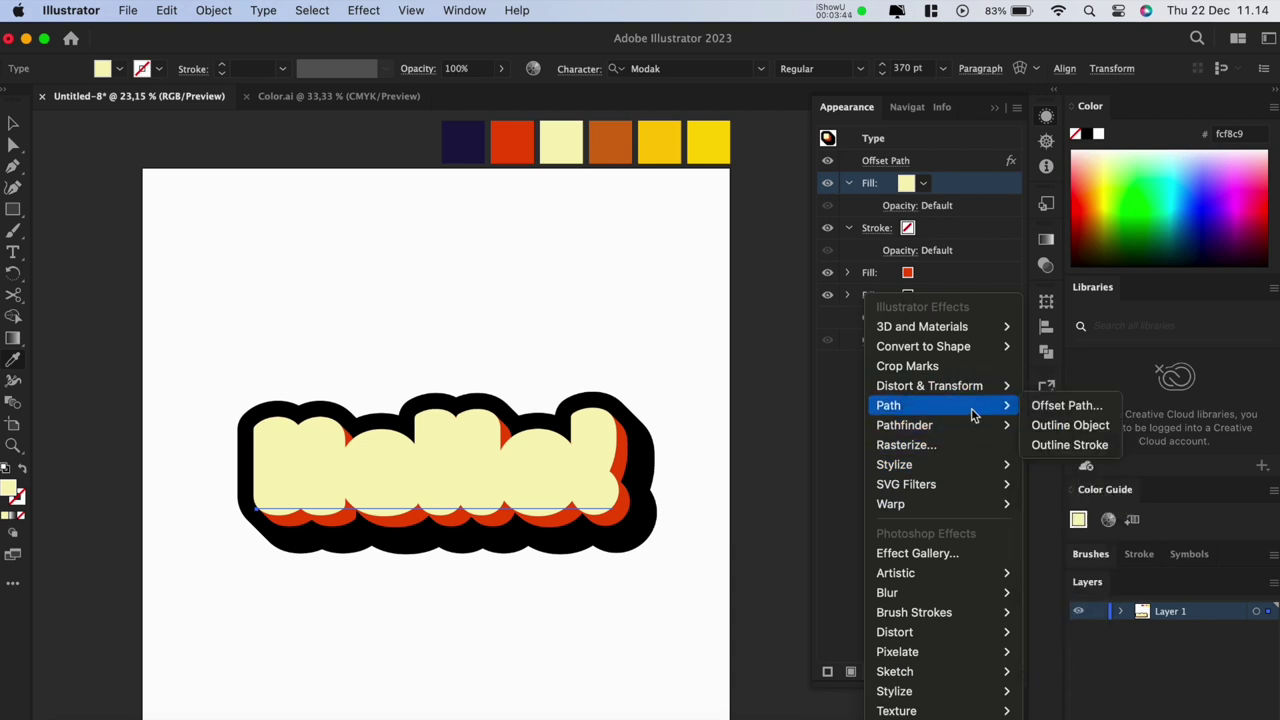
pyautogui.click(1040, 405)
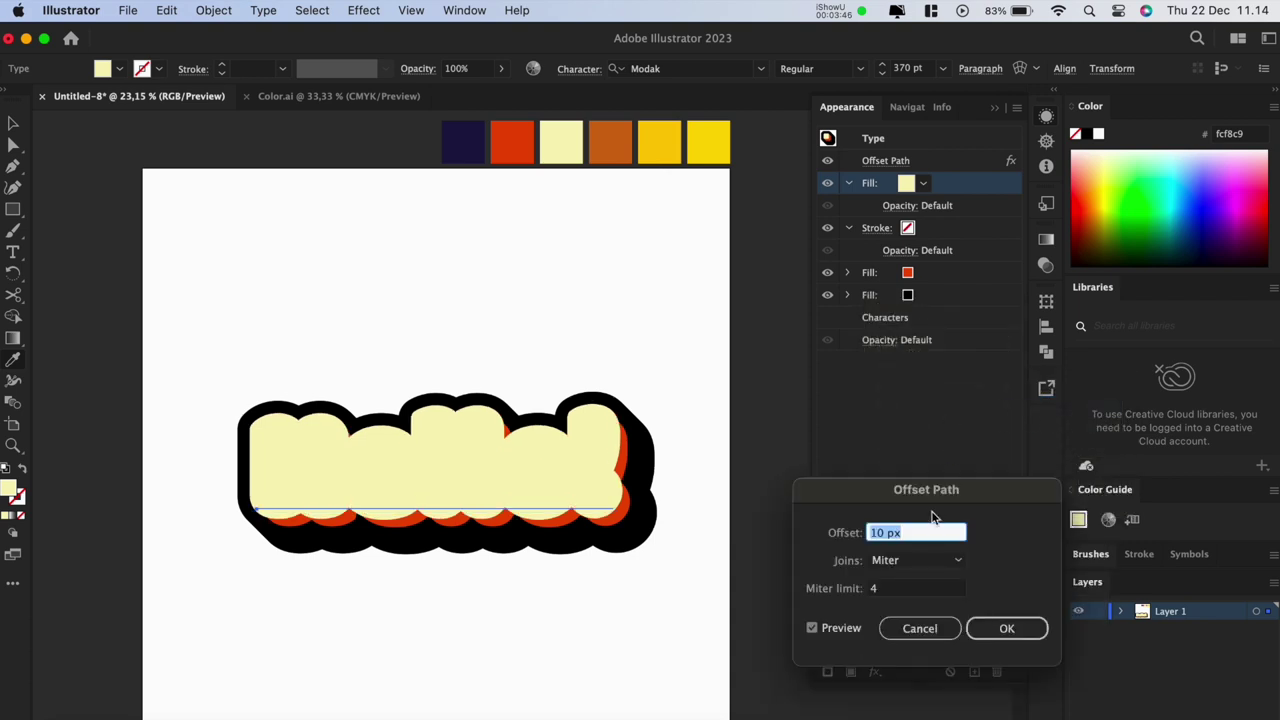
pyautogui.write('28')
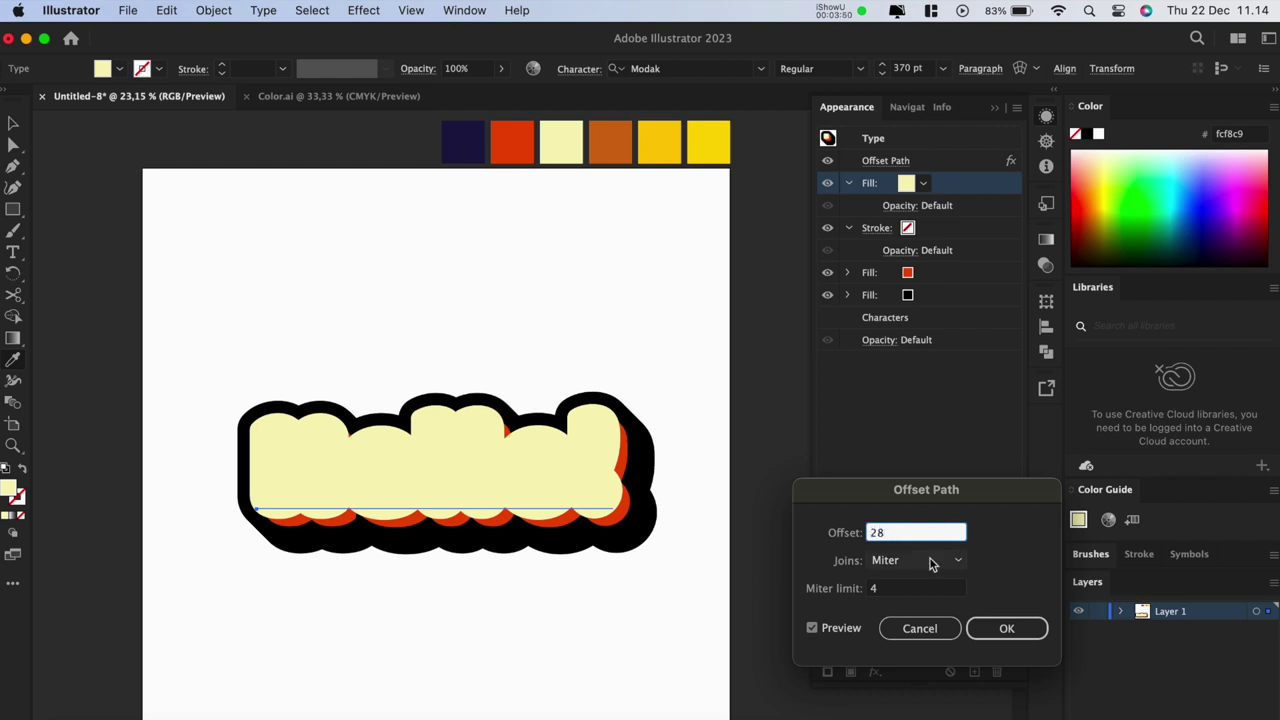
pyautogui.click(932, 560)
pyautogui.click(927, 598)
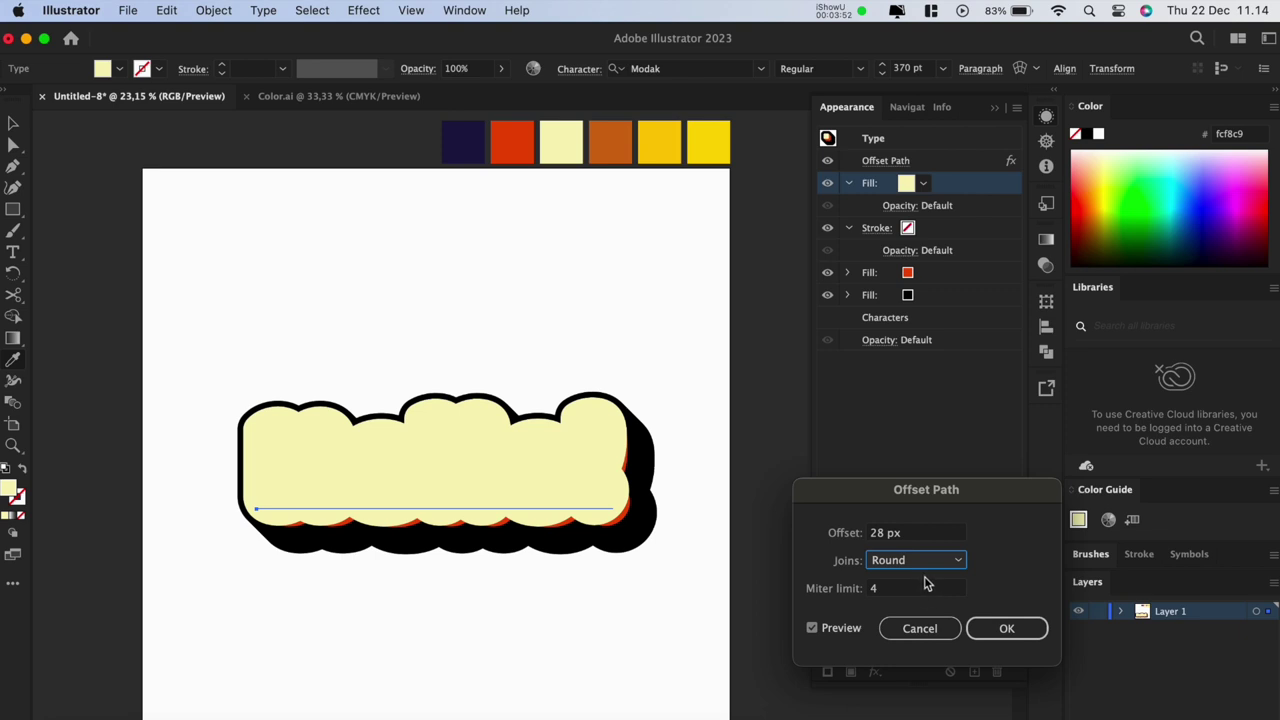
pyautogui.click(1006, 628)
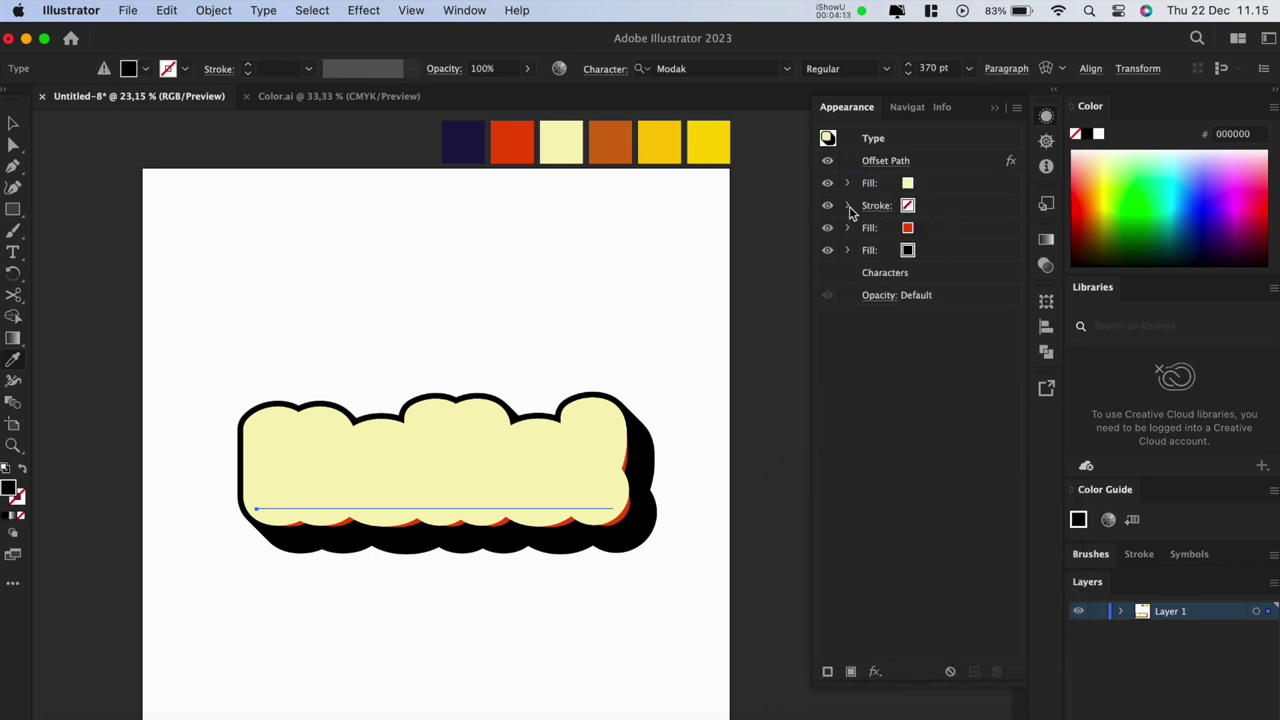
# Add a new top fill with a 14 px round-join Offset Path.
pyautogui.click(850, 669)
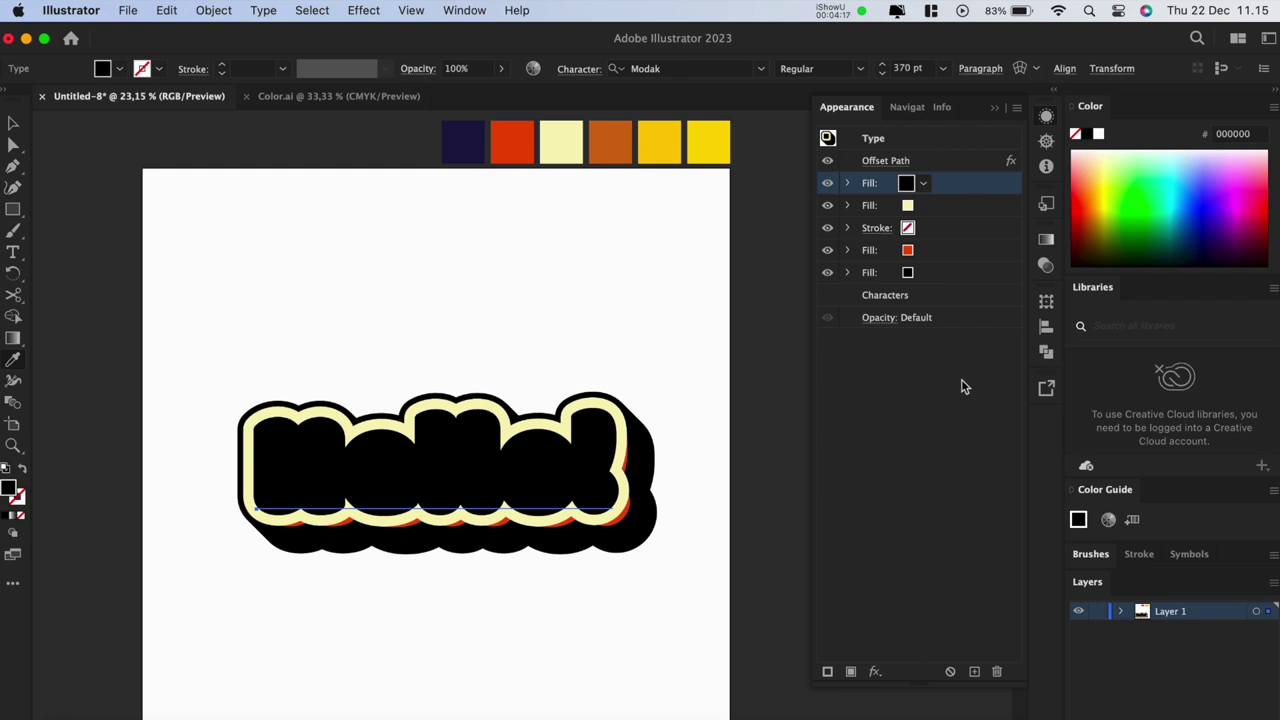
pyautogui.click(875, 671)
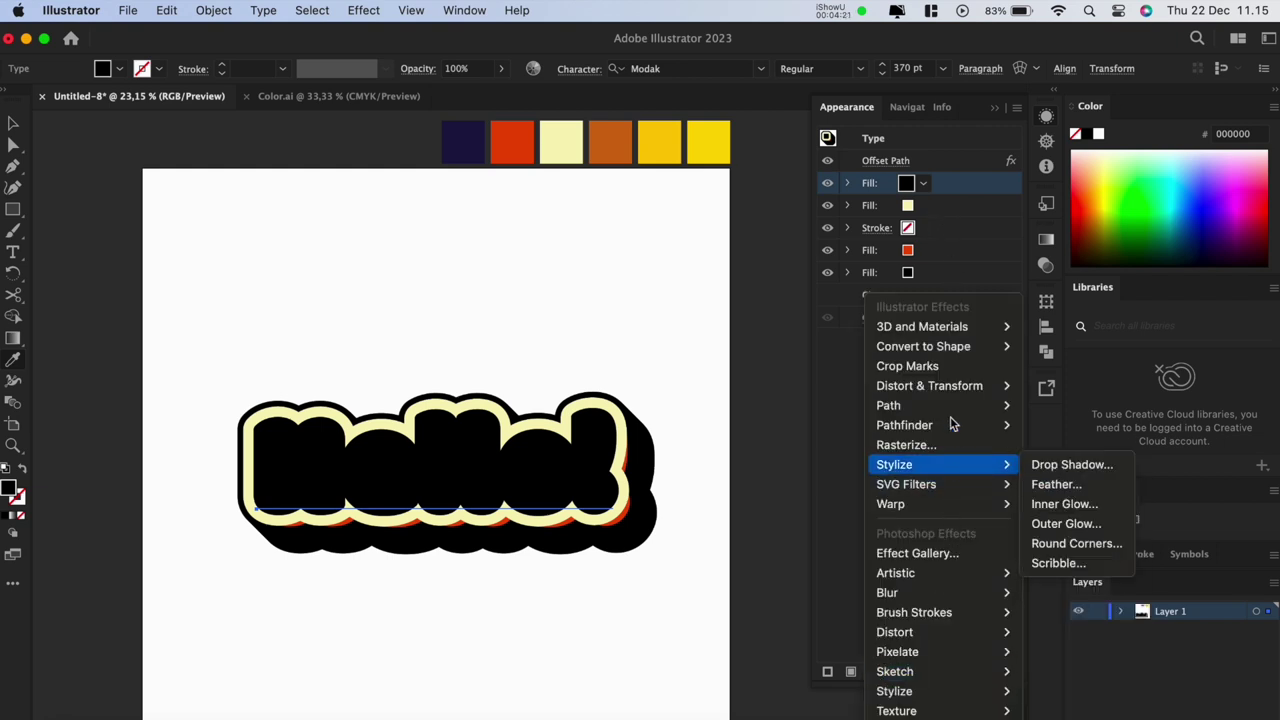
pyautogui.moveTo(951, 405)
pyautogui.click(1066, 405)
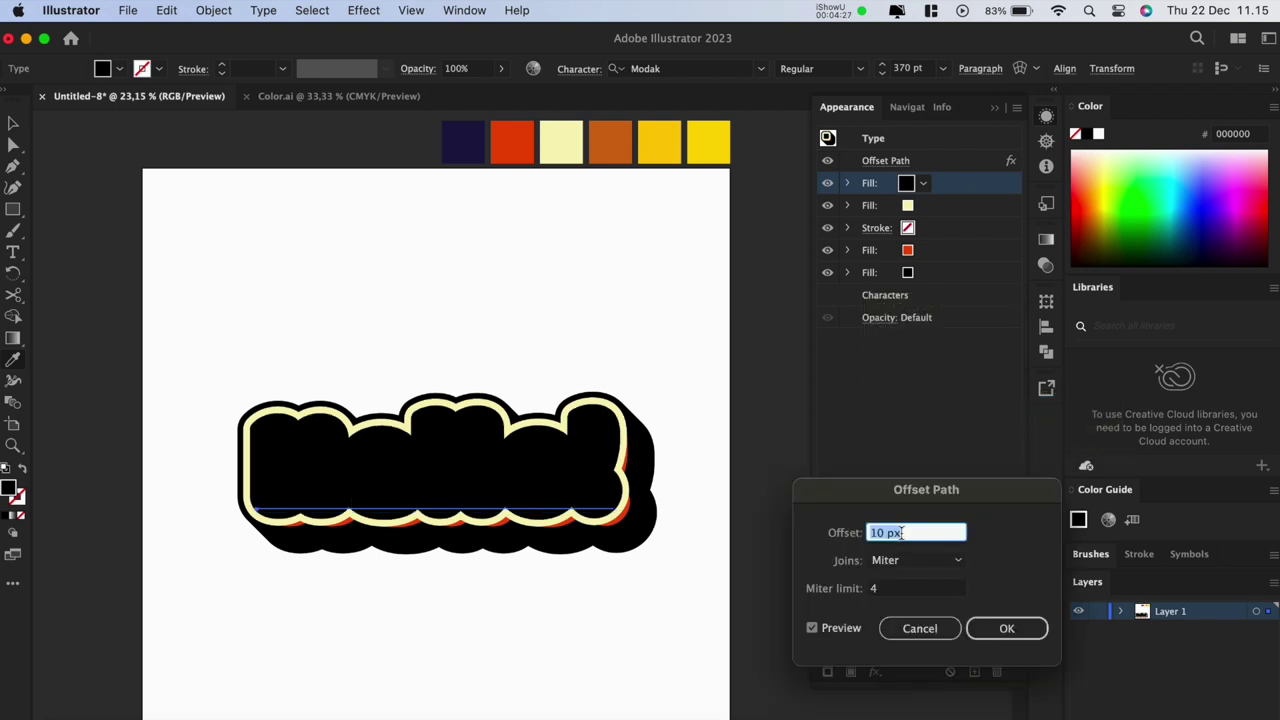
pyautogui.write('14')
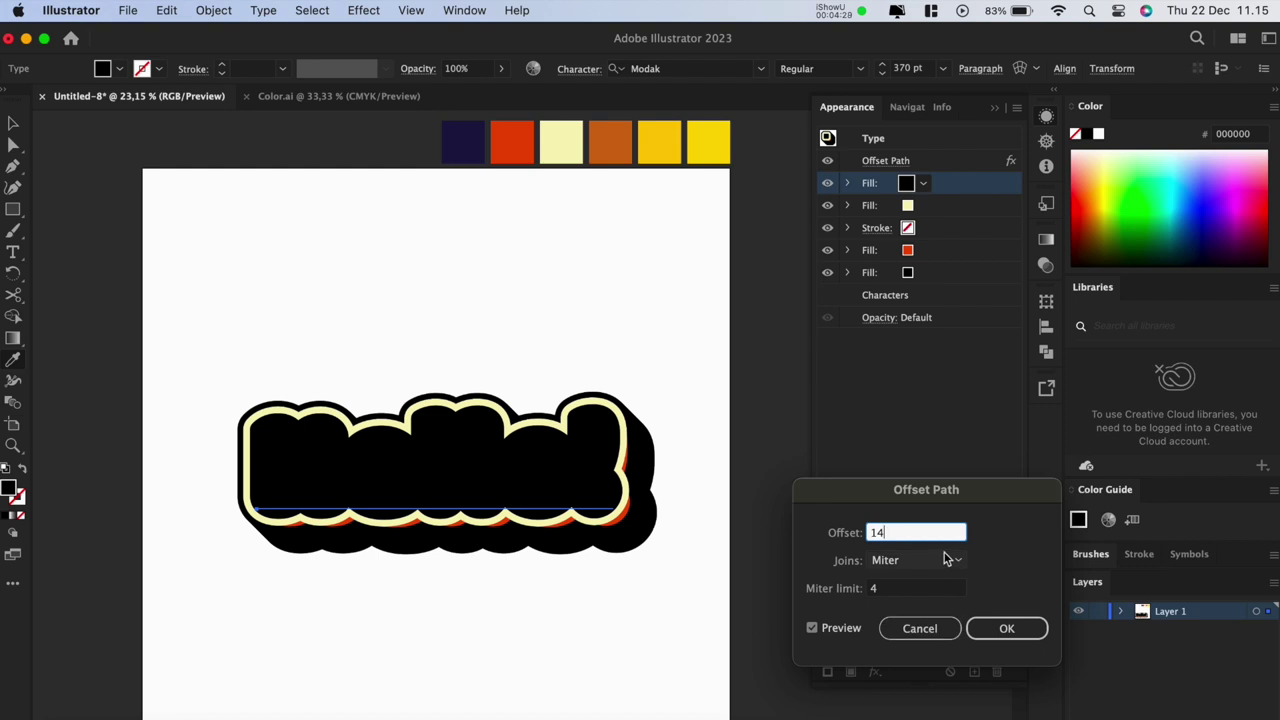
pyautogui.click(945, 560)
pyautogui.click(945, 598)
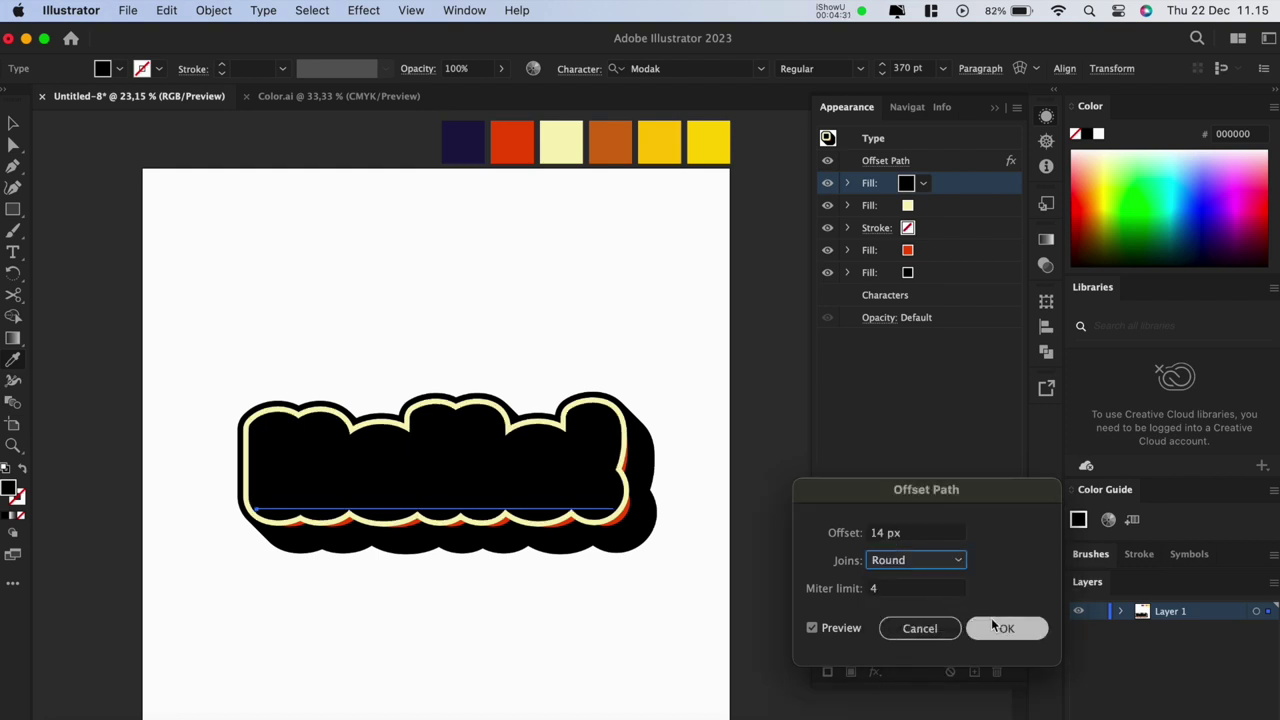
pyautogui.click(991, 625)
# Colour the top fill with the orange cd7e36 swatch.
pyautogui.click(908, 185)
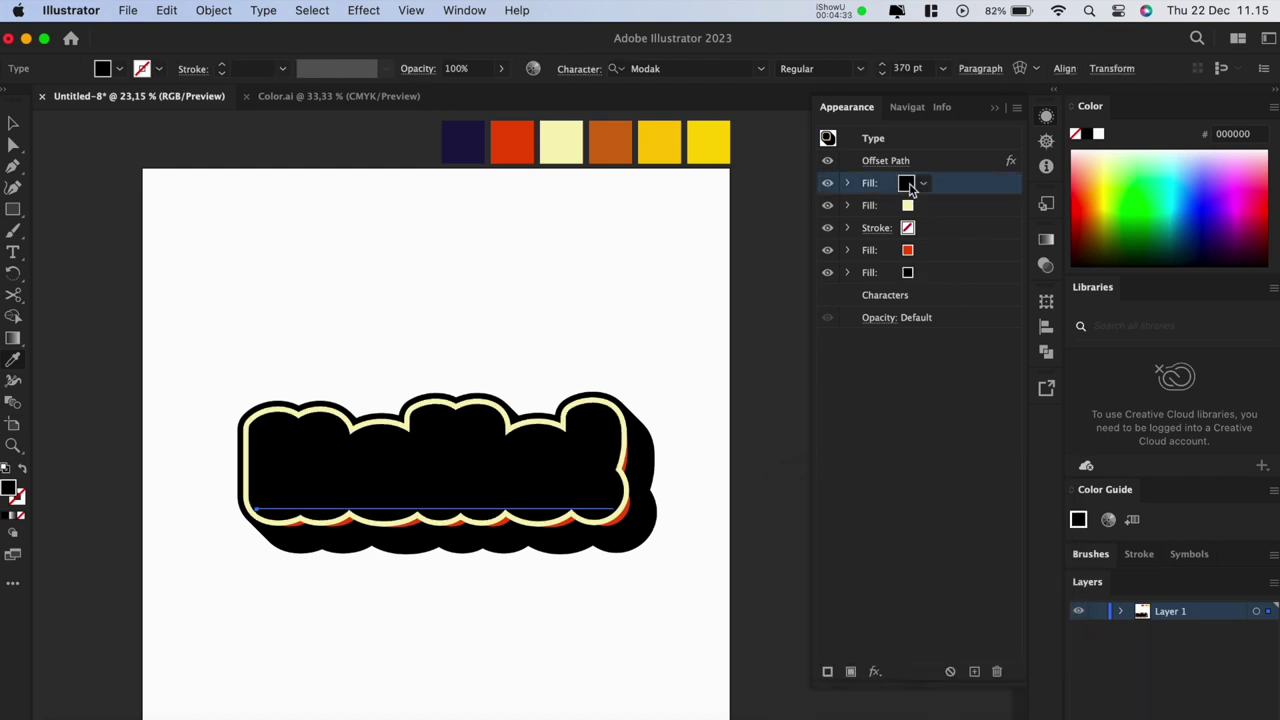
pyautogui.press('i')
pyautogui.click(612, 145)
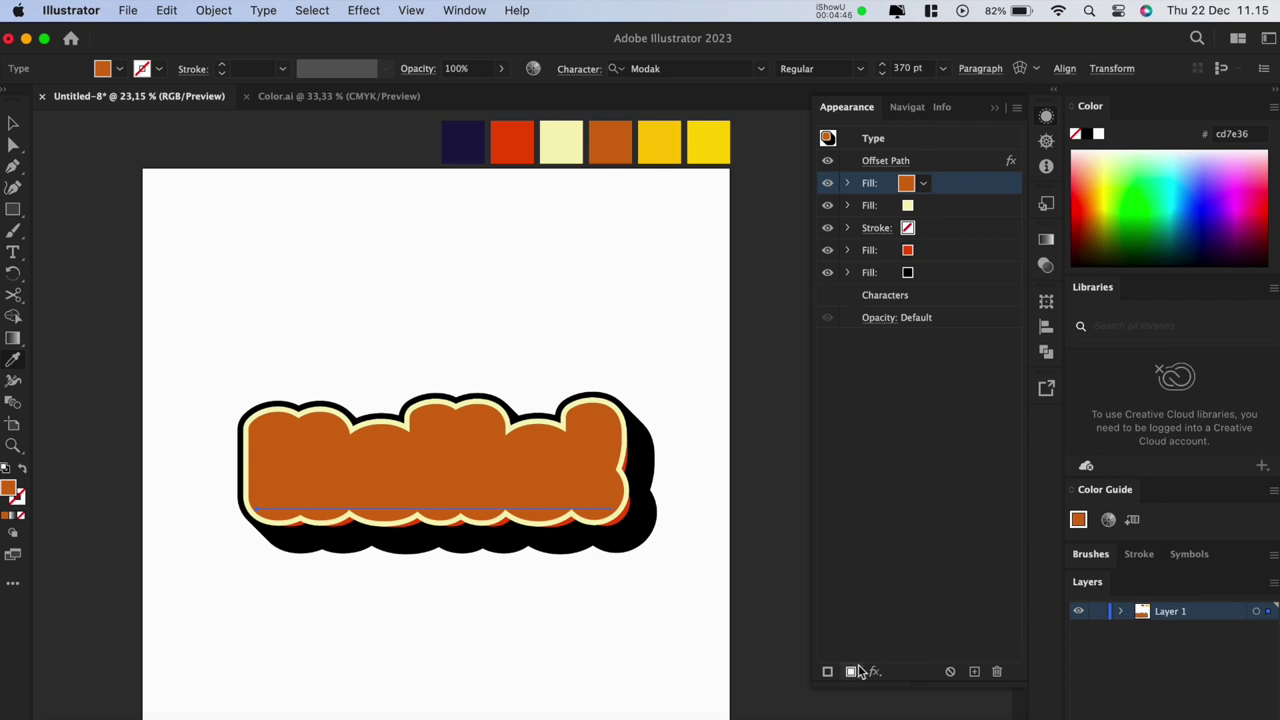
# Duplicate the top fill, make it yellow fdd229, and move it 6 px right, 3 px down.
pyautogui.click(851, 672)
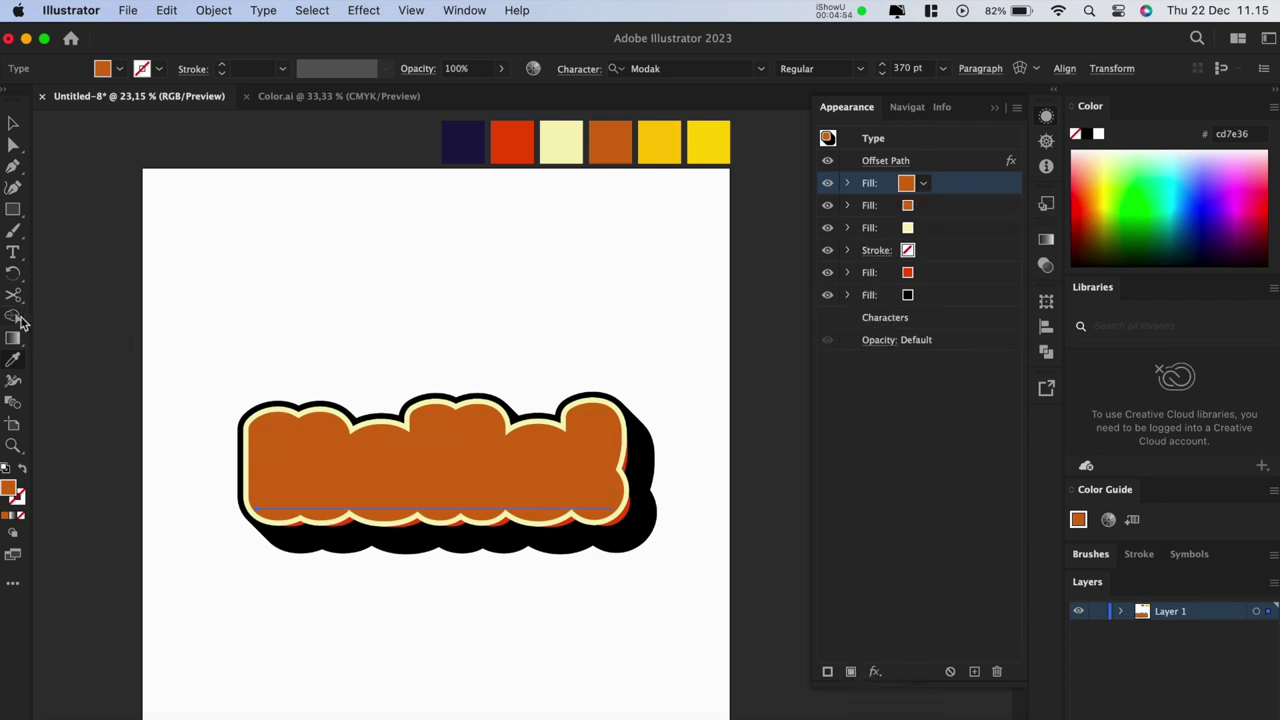
pyautogui.click(670, 150)
pyautogui.click(874, 672)
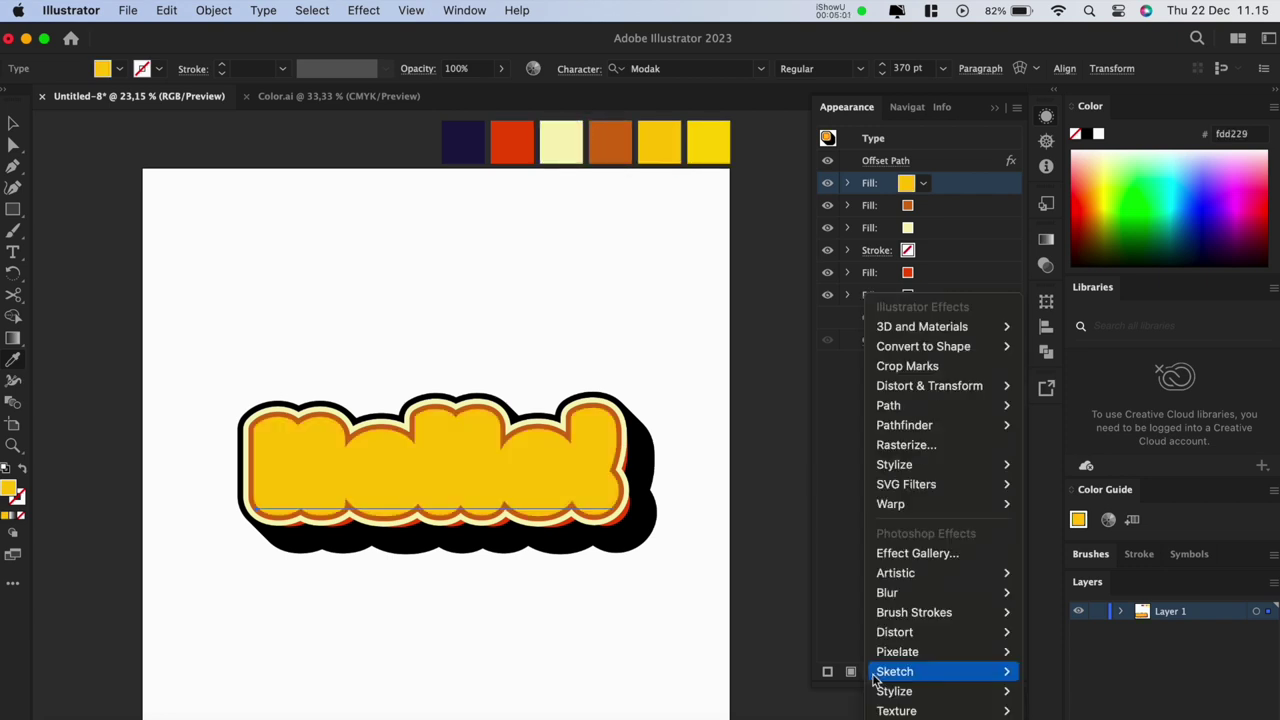
pyautogui.moveTo(965, 386)
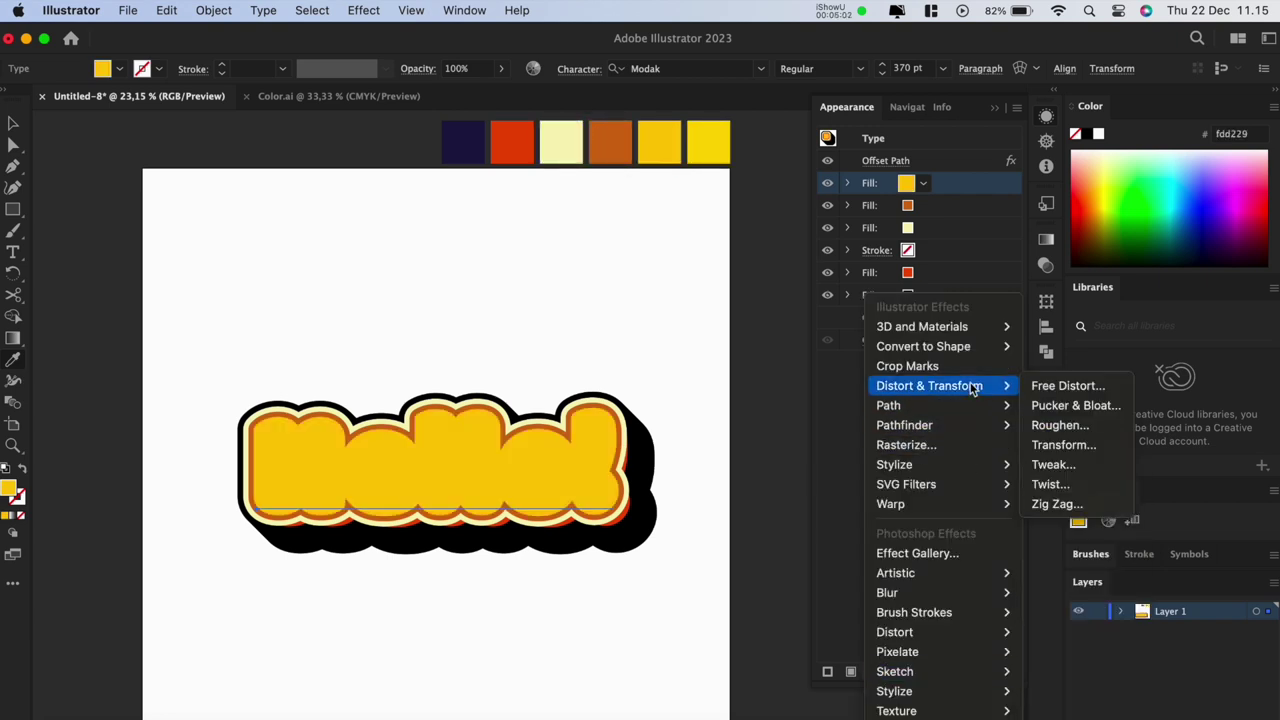
pyautogui.click(1053, 443)
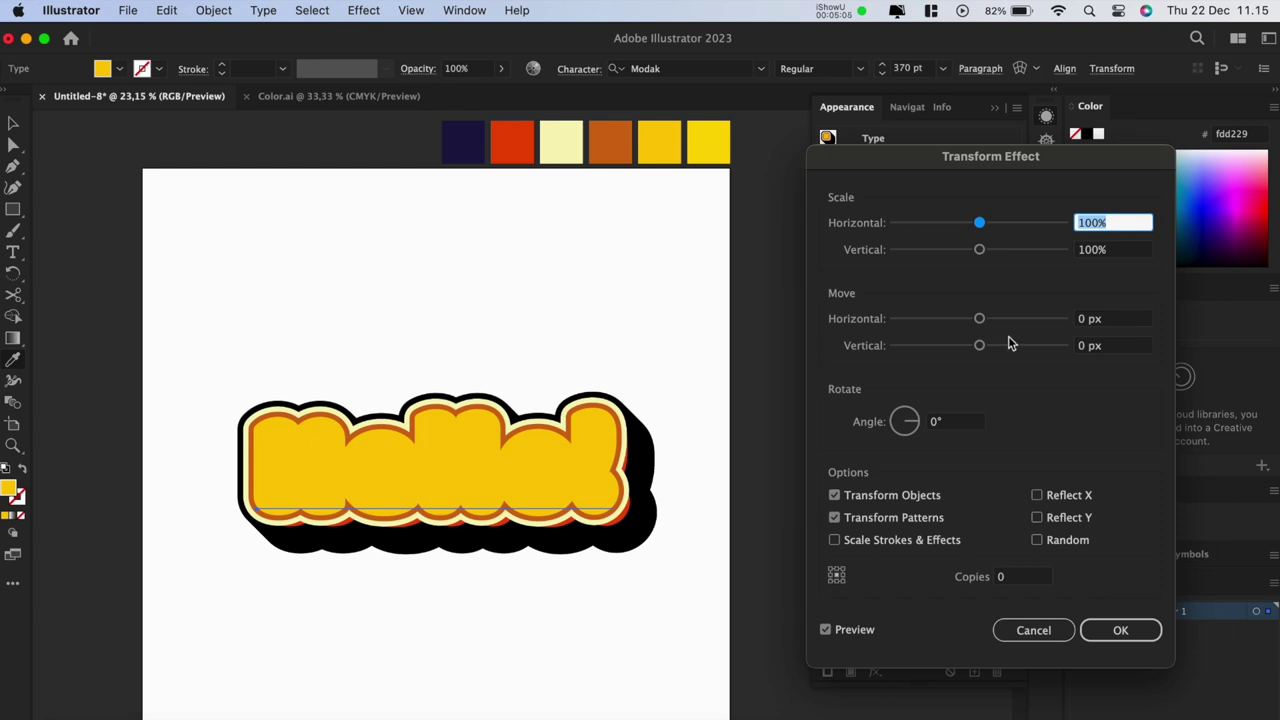
pyautogui.click(1110, 325)
pyautogui.write('6')
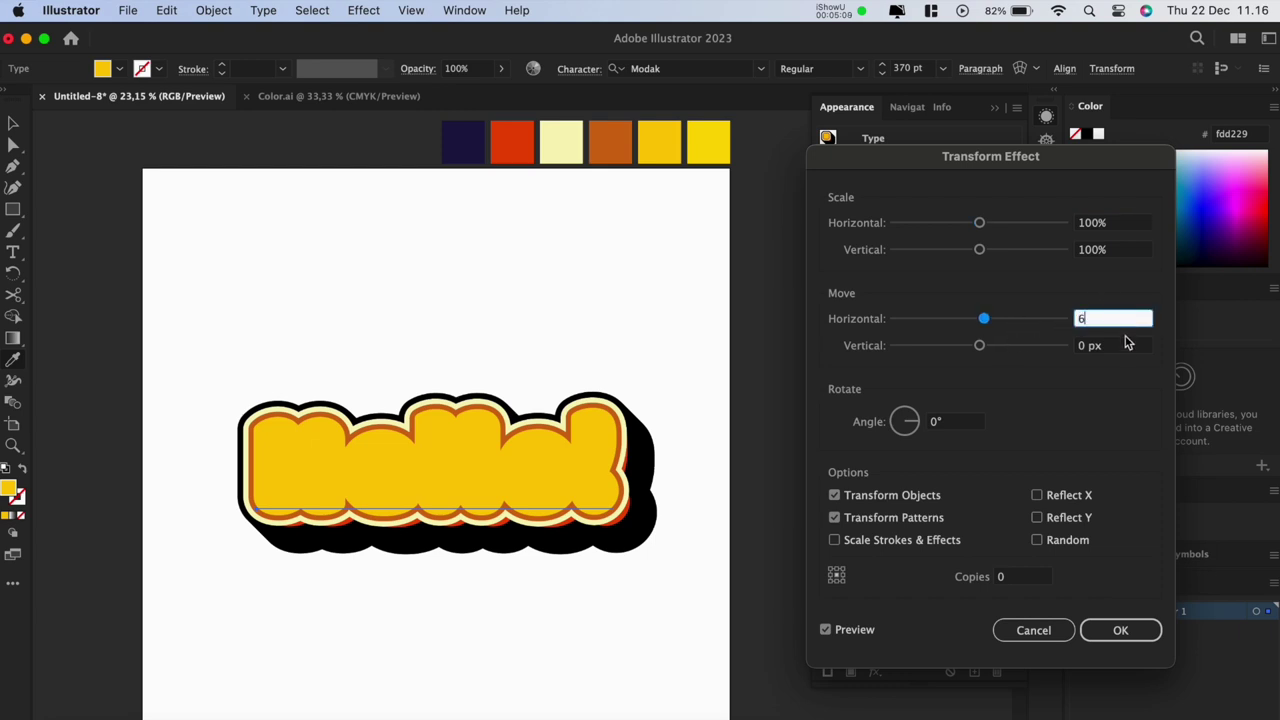
pyautogui.press('Tab')
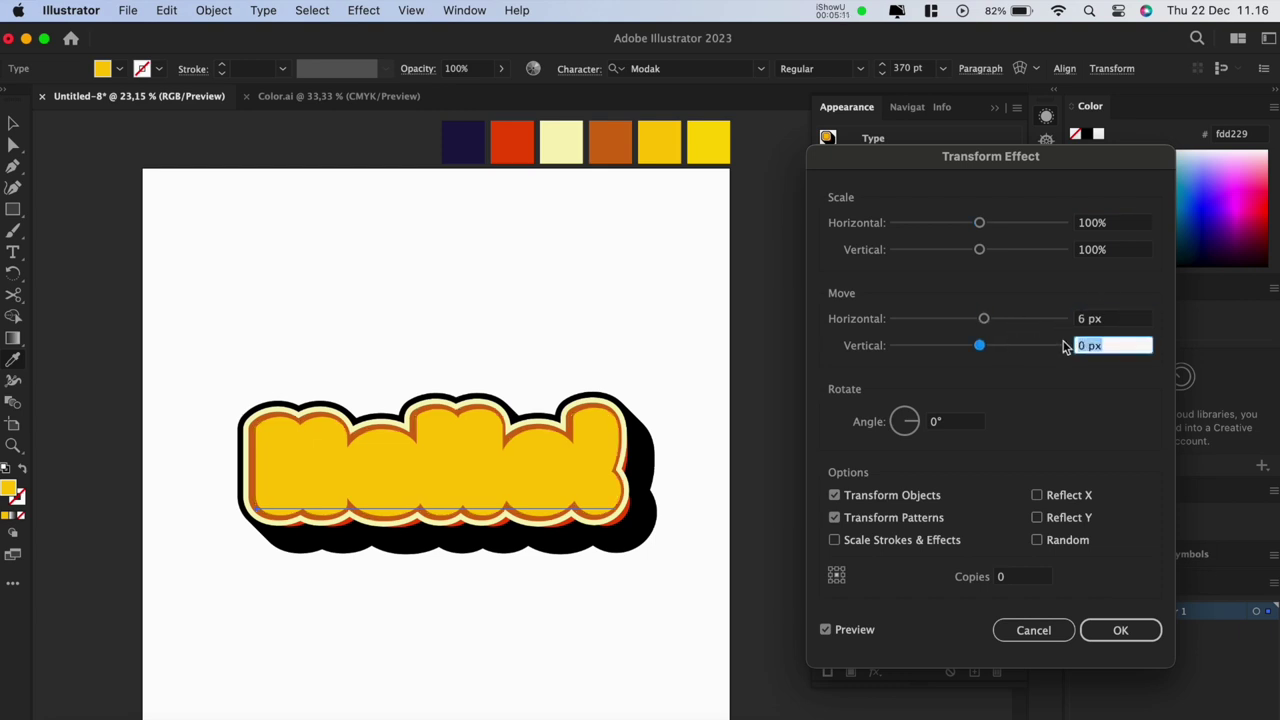
pyautogui.write('3')
pyautogui.click(1029, 578)
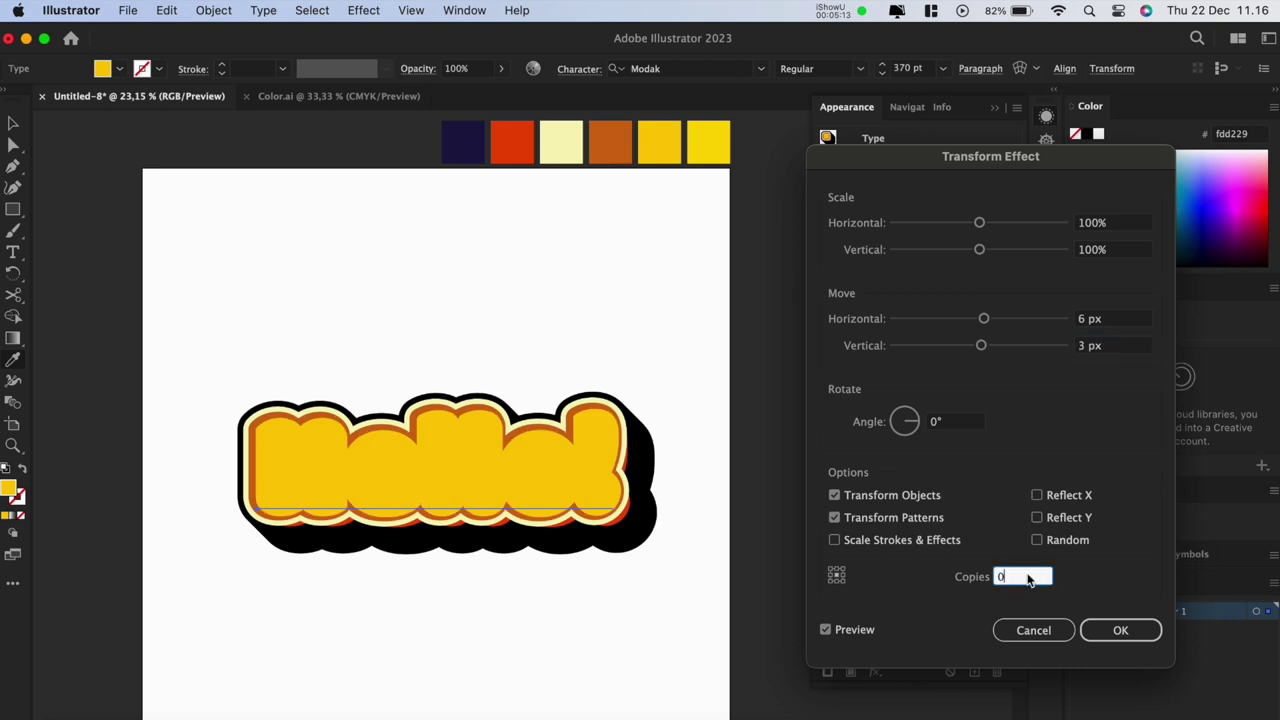
pyautogui.click(1118, 630)
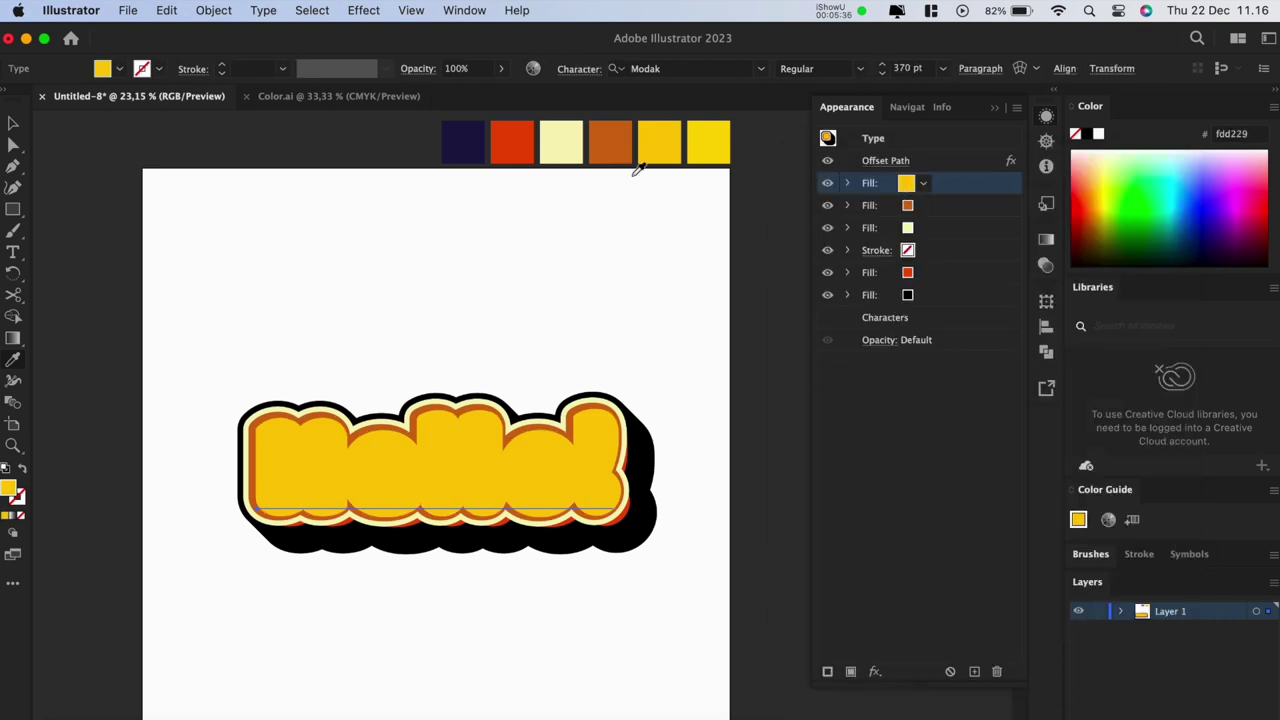
# Recolour the shifted fill red and add a new yellow fdd229 top fill.
pyautogui.click(510, 134)
pyautogui.press('super+shift+b')
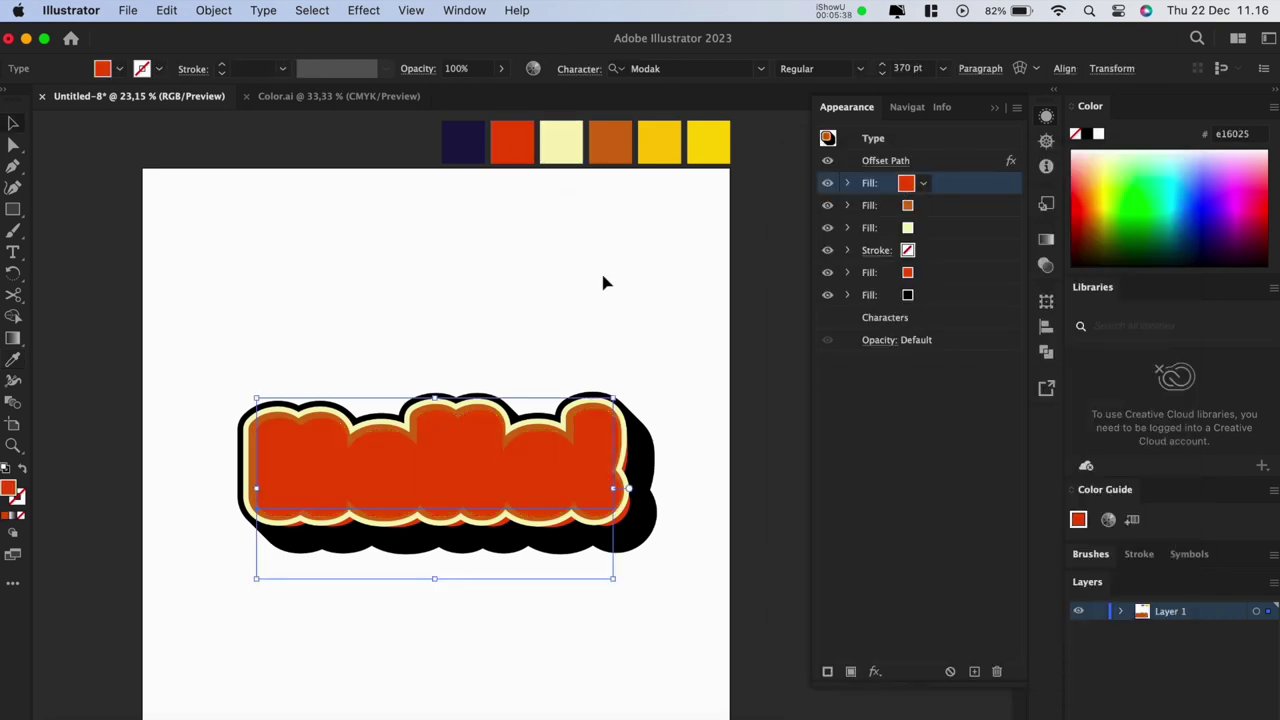
pyautogui.click(850, 672)
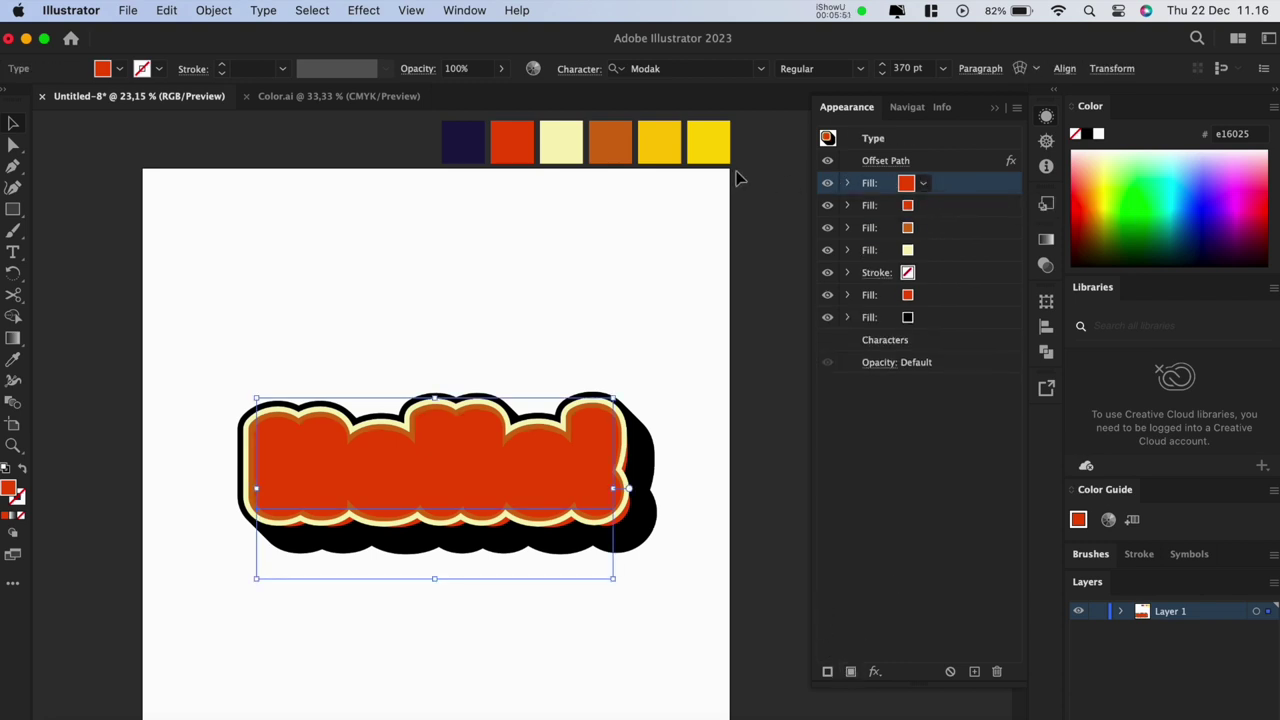
pyautogui.press('i')
pyautogui.click(671, 141)
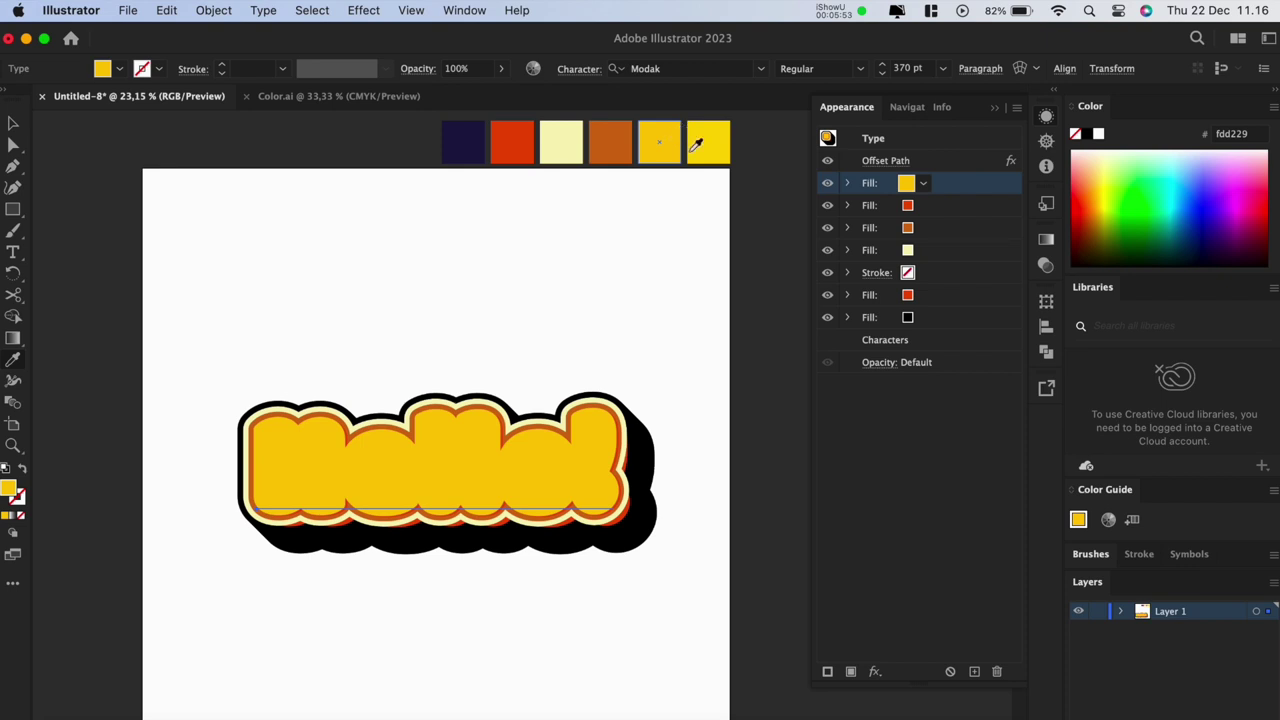
# Nudge the new yellow fill 2 px down with a Transform effect.
pyautogui.click(877, 672)
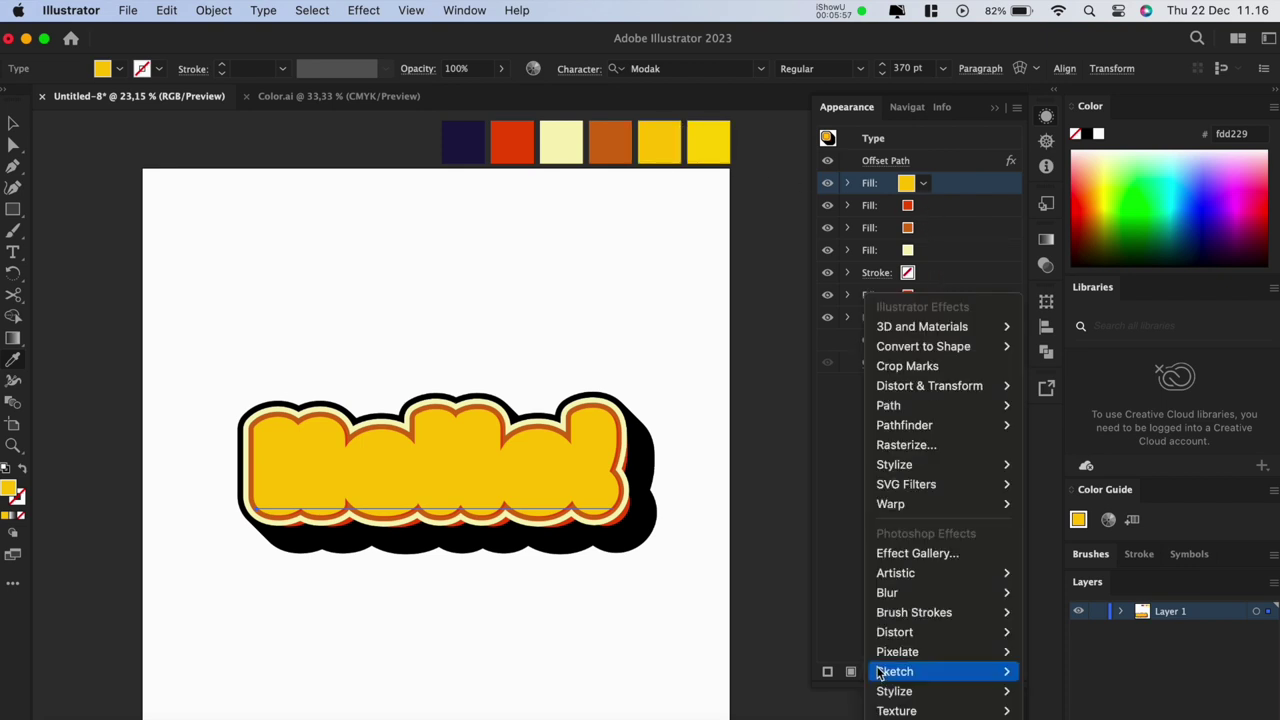
pyautogui.moveTo(965, 389)
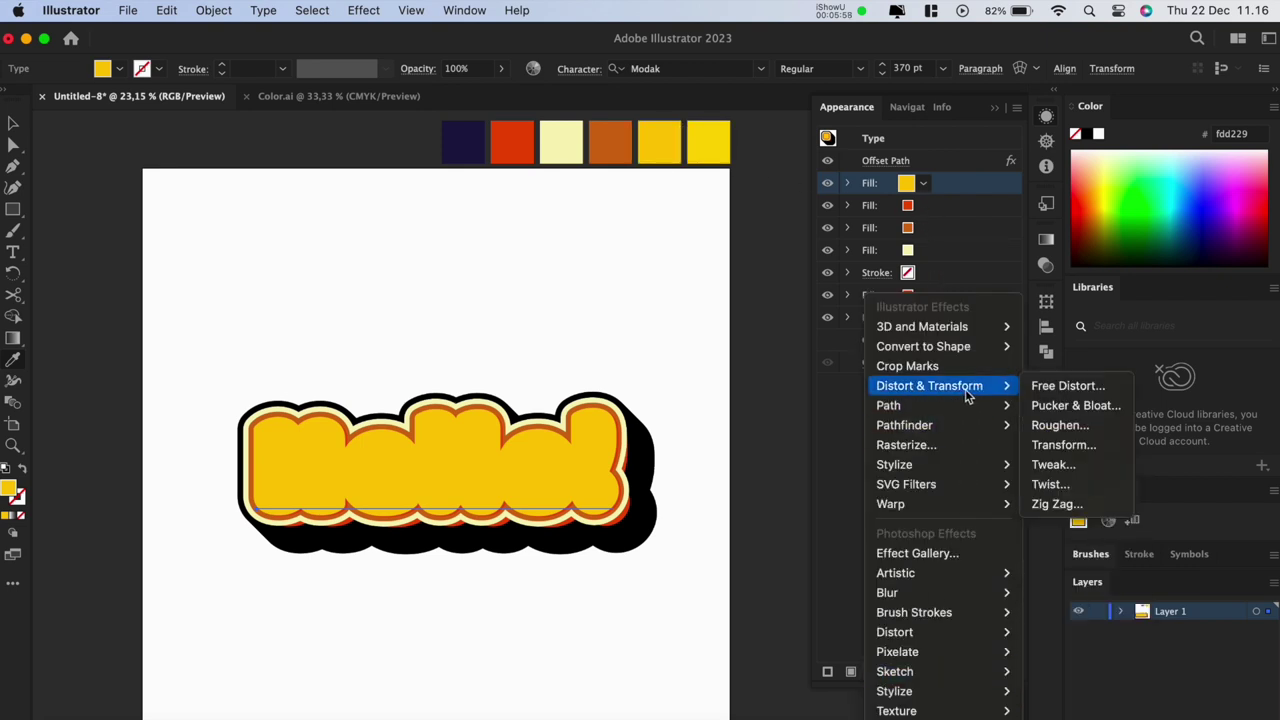
pyautogui.click(1063, 445)
pyautogui.press('Tab')
pyautogui.press('Tab')
pyautogui.press('Tab')
pyautogui.write('2')
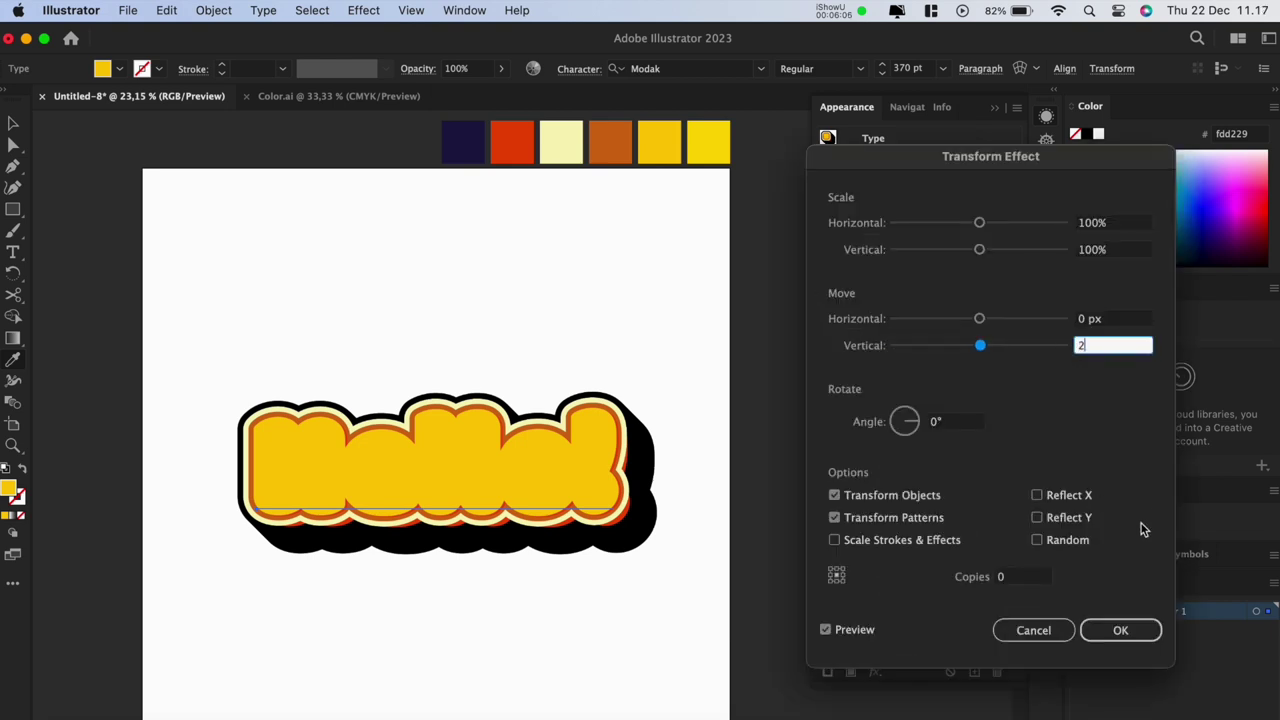
pyautogui.click(1128, 630)
# Apply a -5 px round-join Offset Path, then add a new black top fill.
pyautogui.click(876, 672)
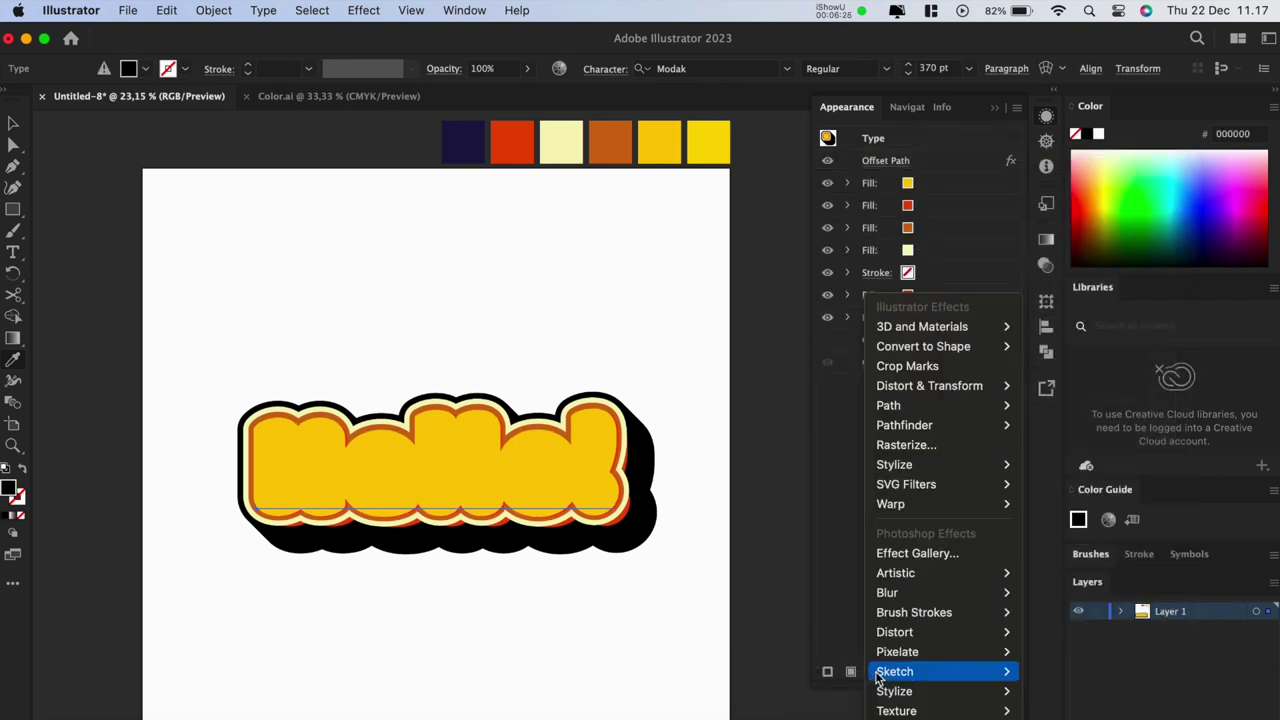
pyautogui.moveTo(979, 407)
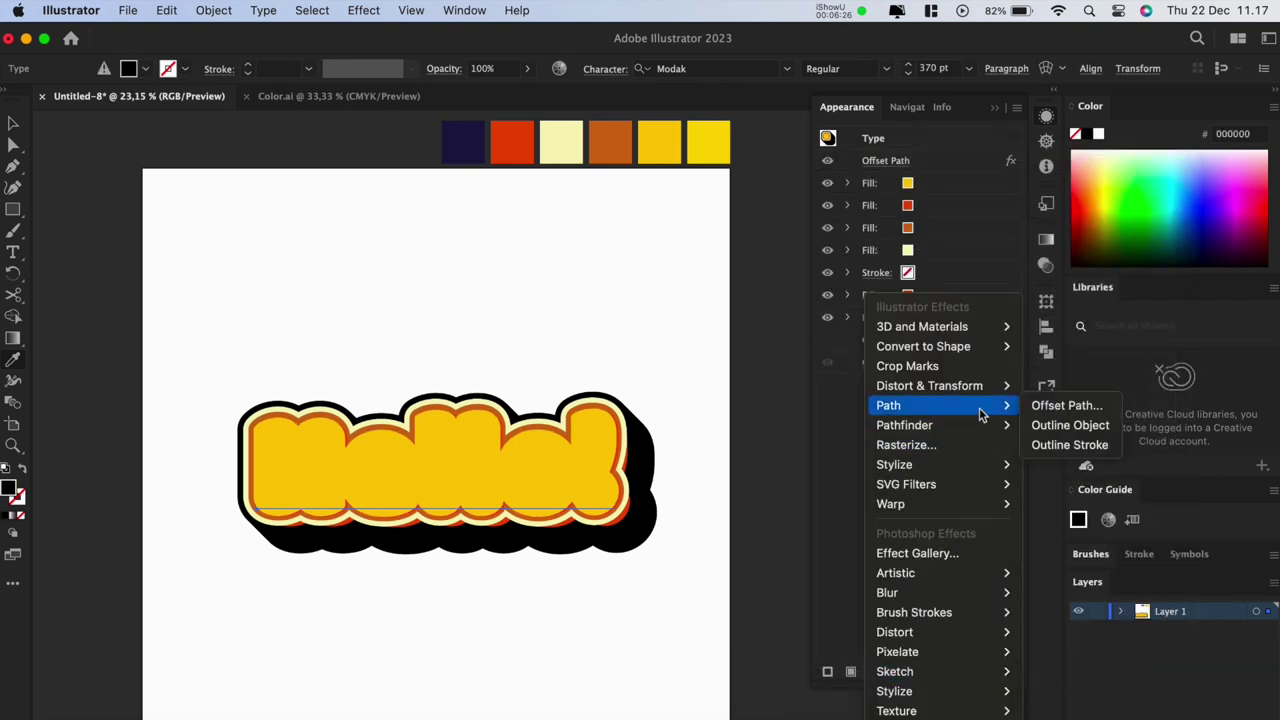
pyautogui.click(1040, 406)
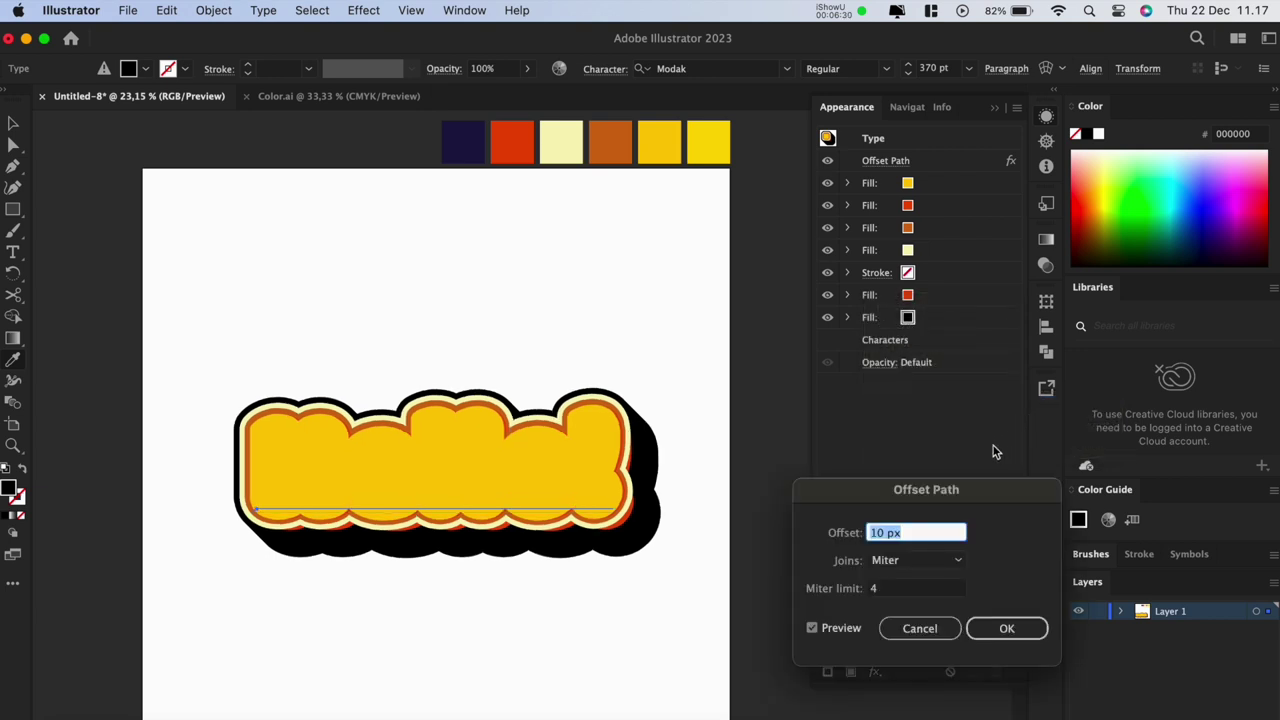
pyautogui.write('-5')
pyautogui.click(928, 562)
pyautogui.click(925, 600)
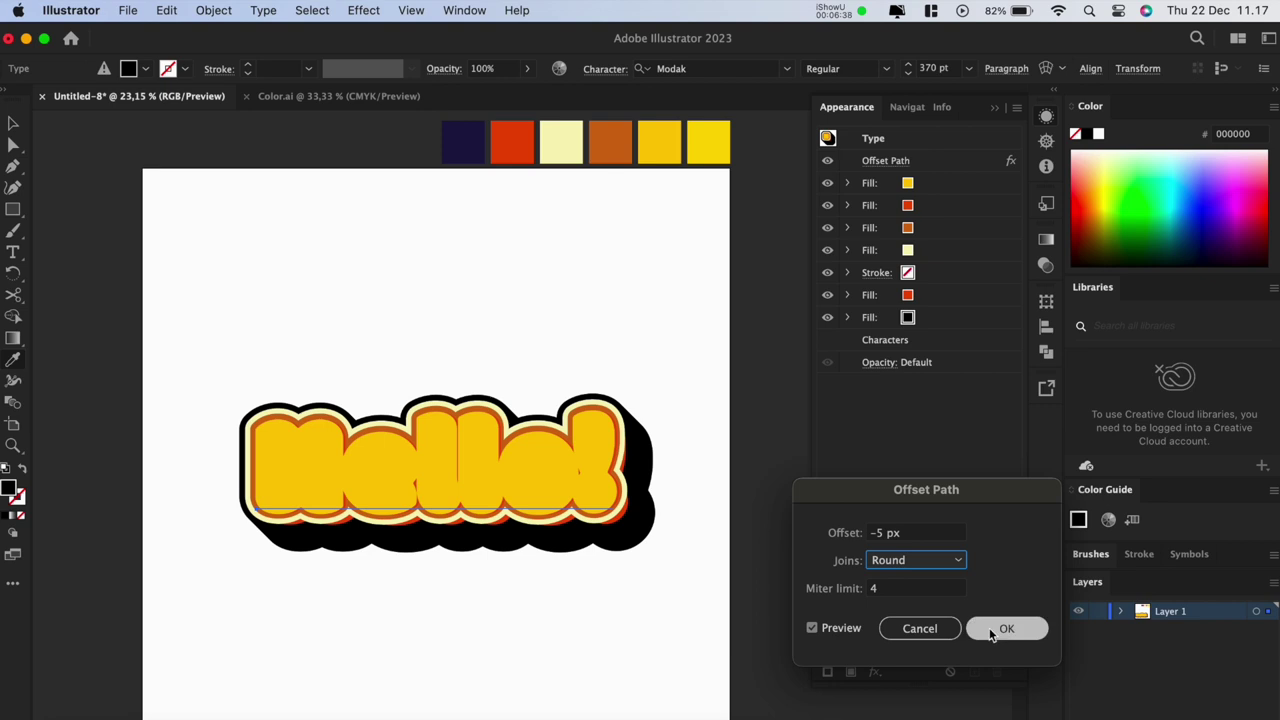
pyautogui.click(1004, 629)
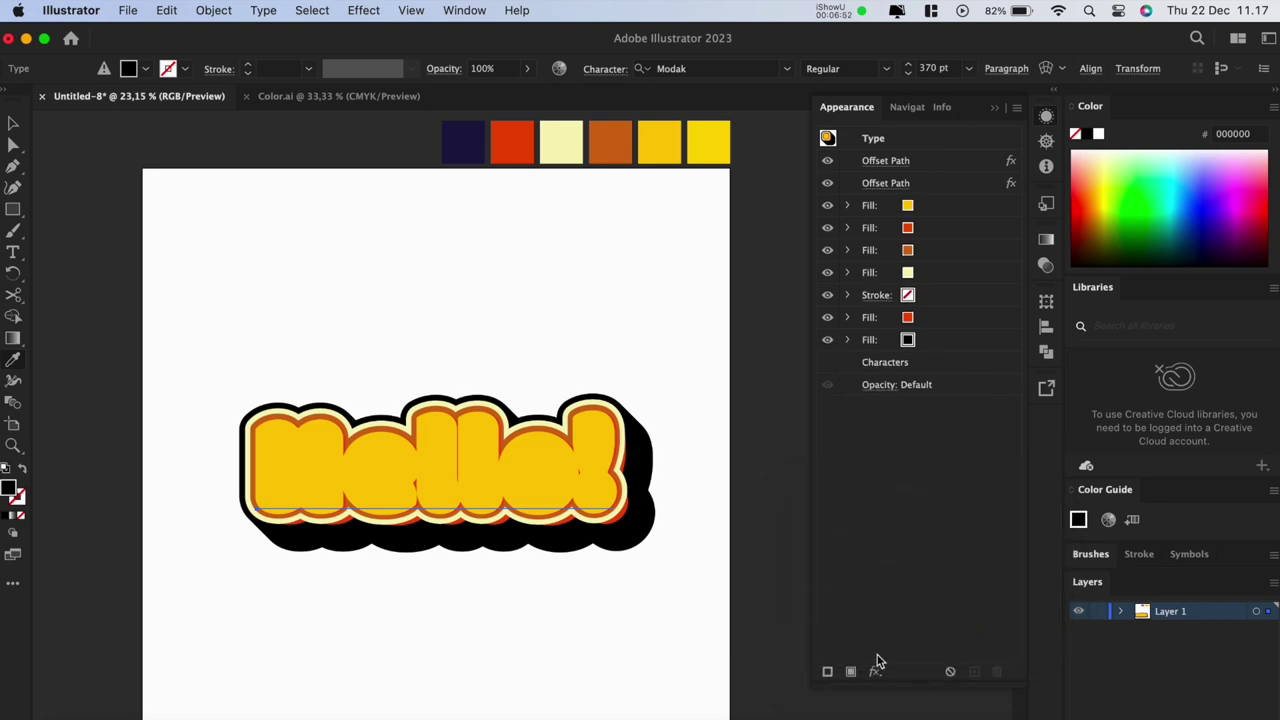
pyautogui.click(851, 671)
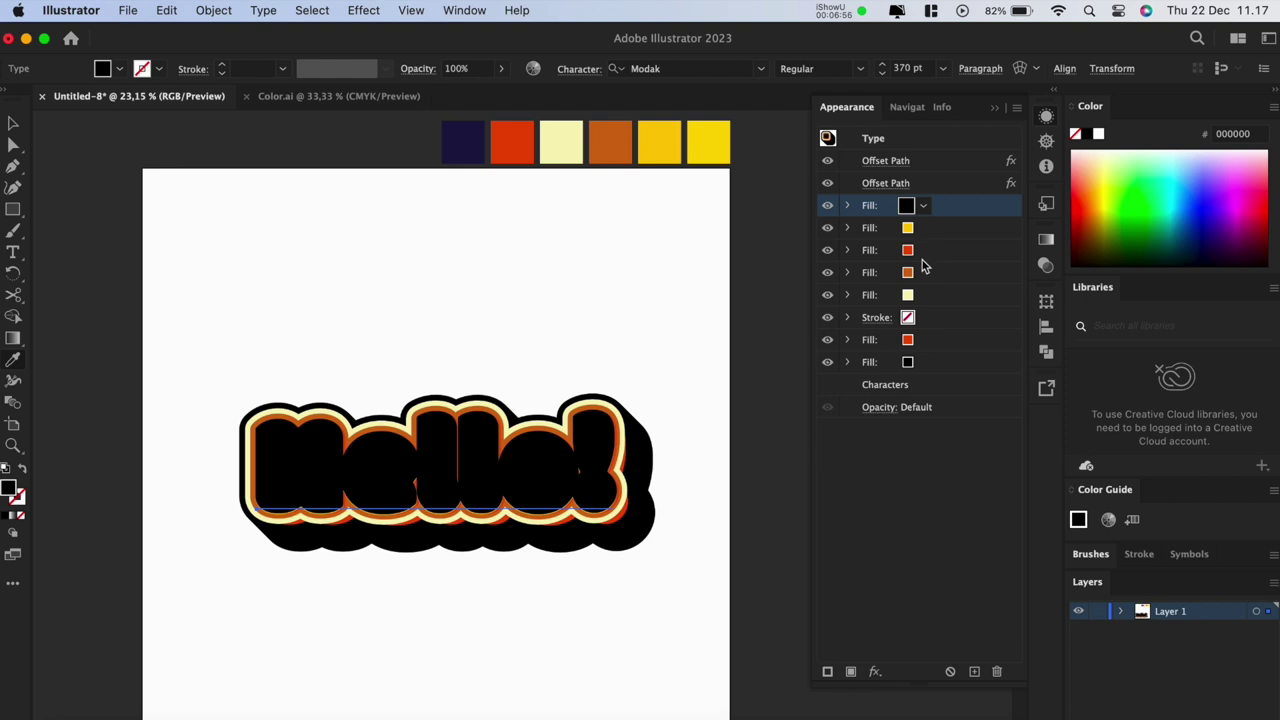
pyautogui.click(875, 671)
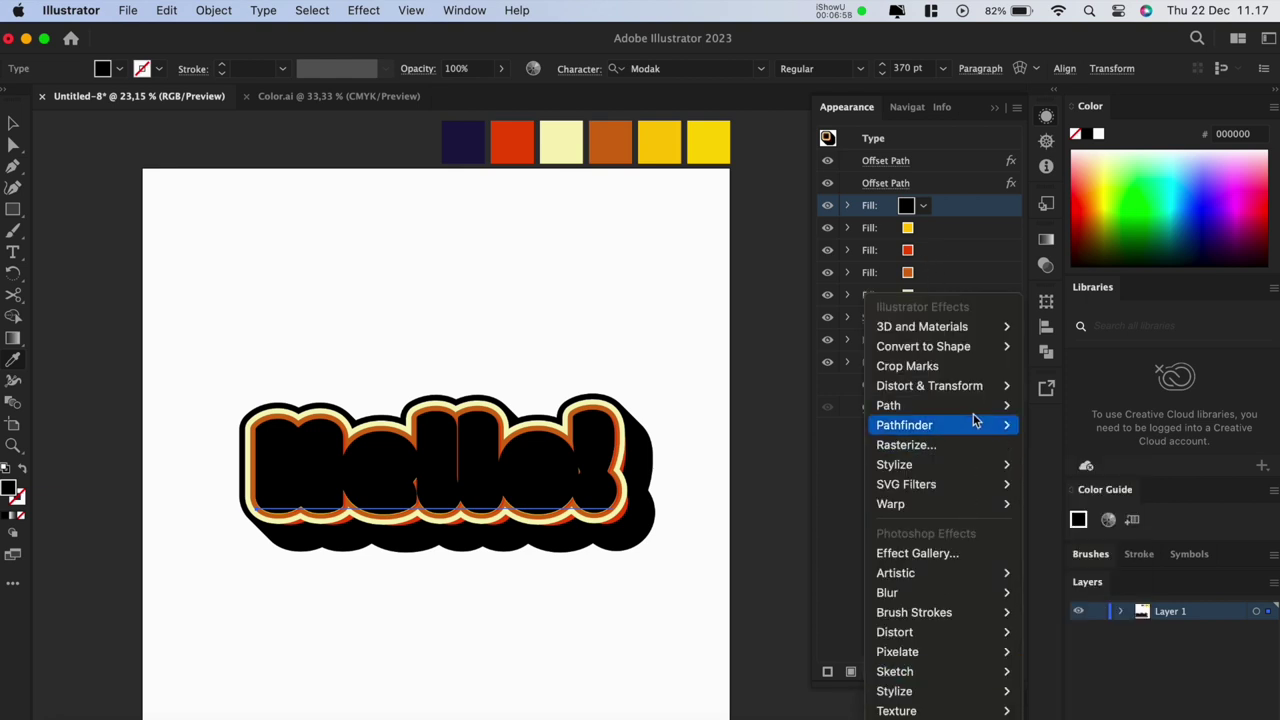
# Move the new top fill 2 px right and 2 px down with a Transform effect.
pyautogui.click(1072, 449)
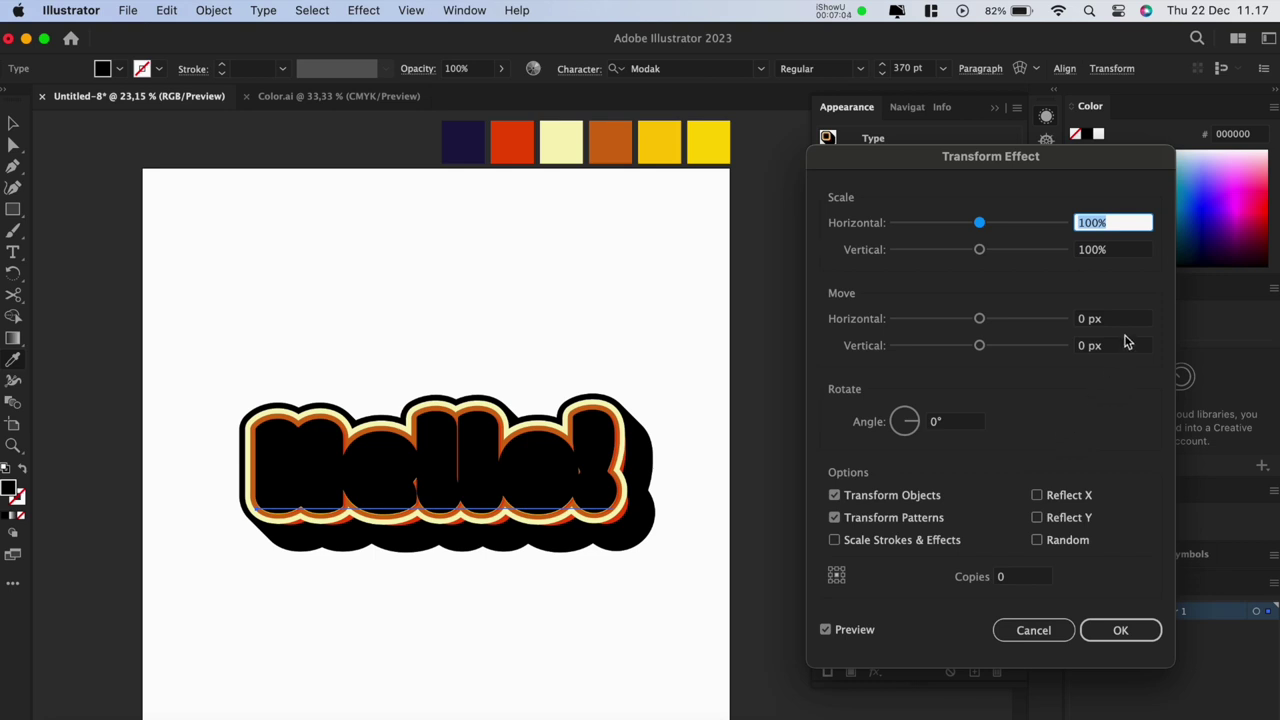
pyautogui.press('Tab')
pyautogui.press('Tab')
pyautogui.write('2')
pyautogui.press('Tab')
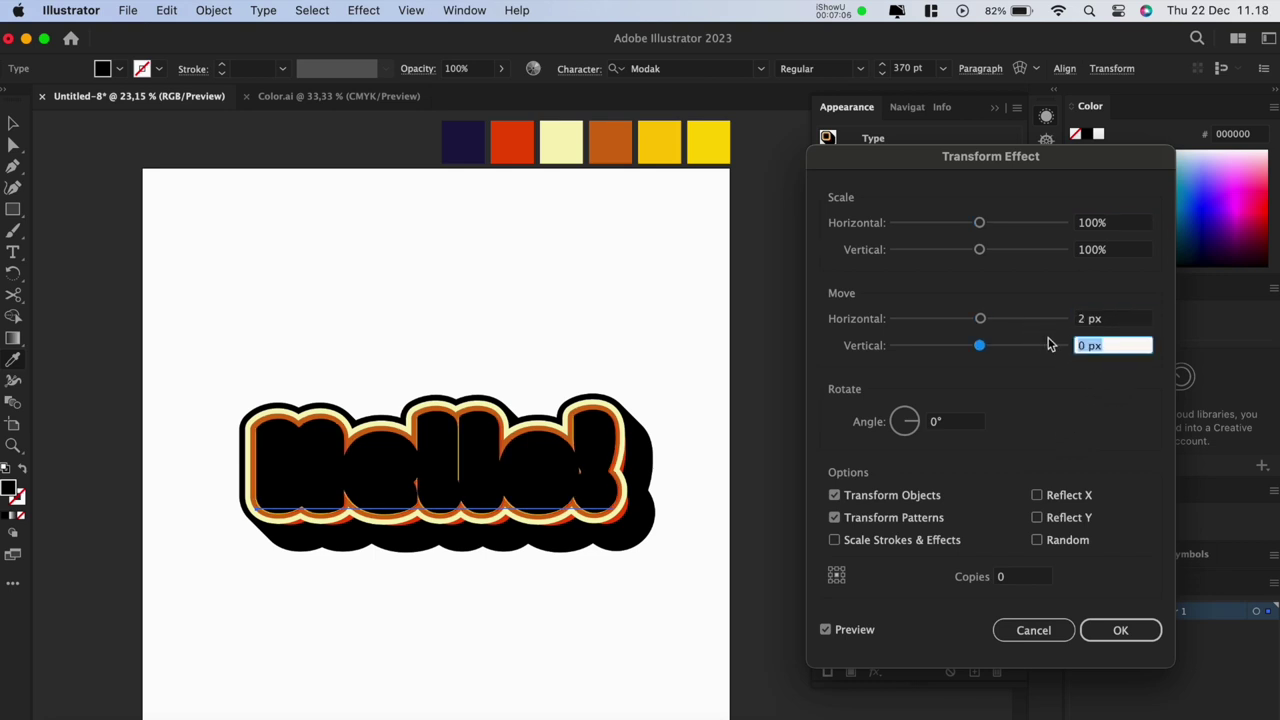
pyautogui.write('2')
pyautogui.click(1113, 634)
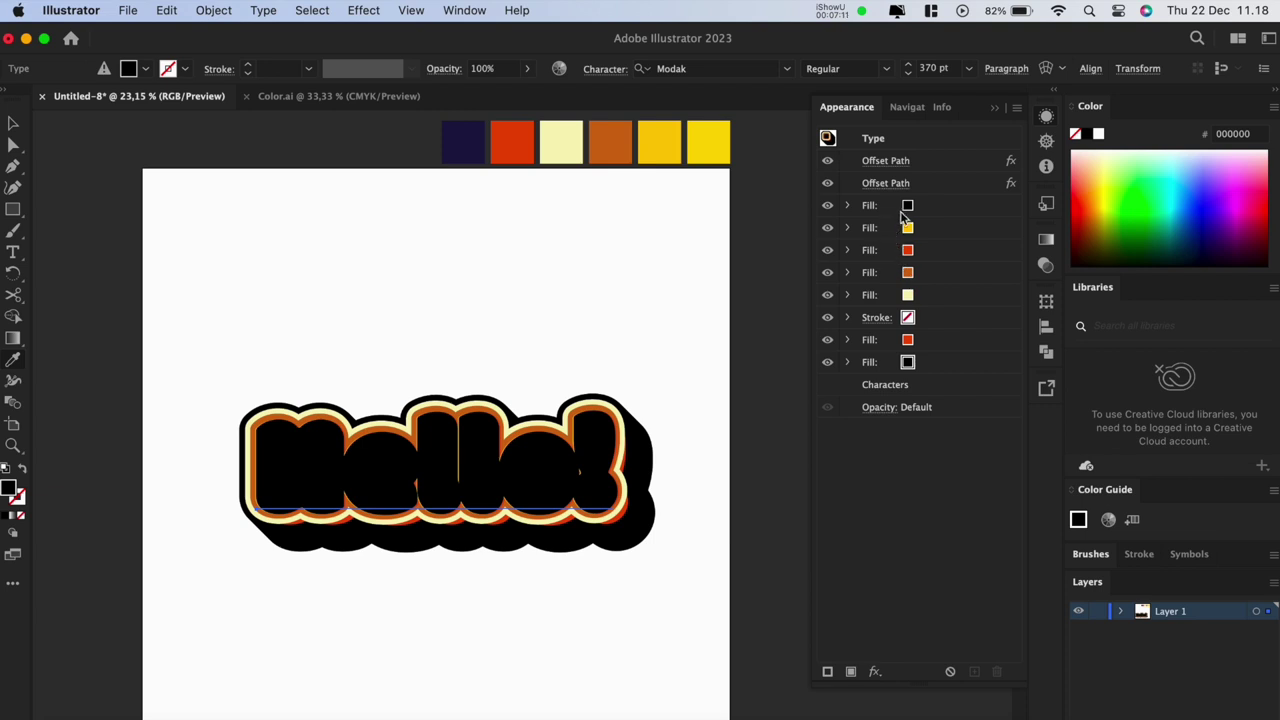
# After trying several swatches, colour the top fill bright yellow fddf3b.
pyautogui.click(907, 207)
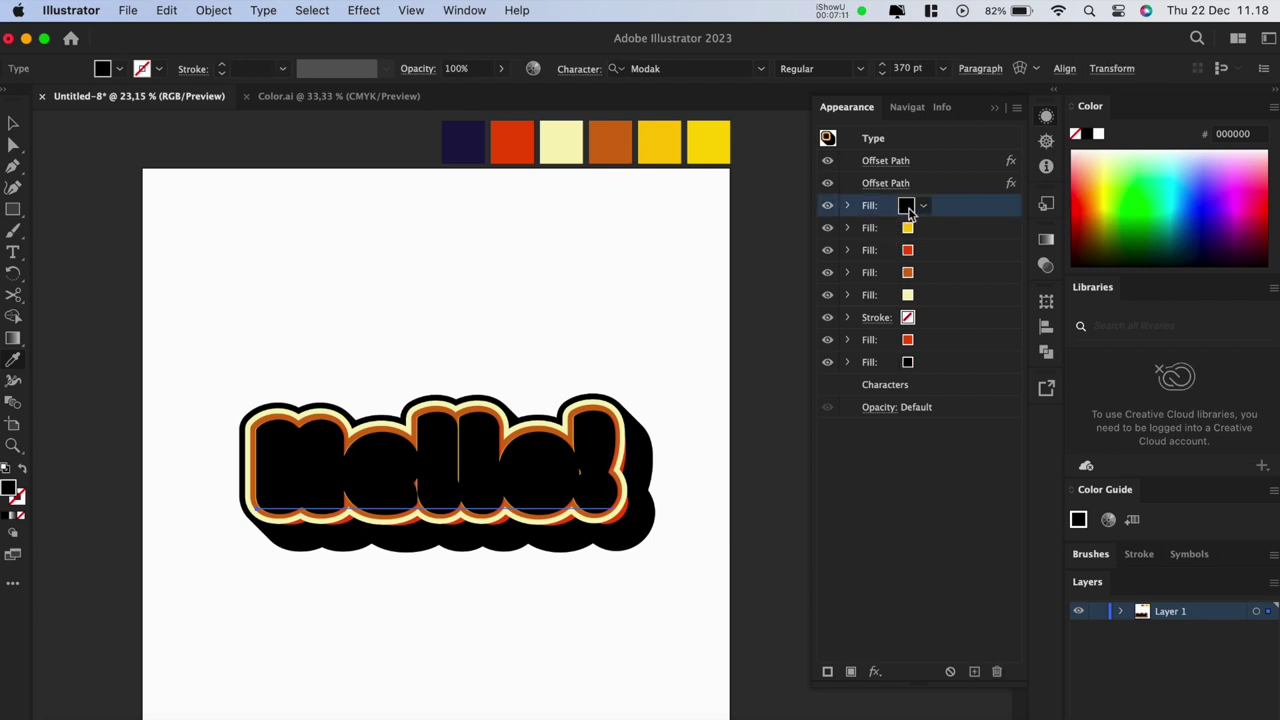
pyautogui.click(672, 138)
pyautogui.click(628, 142)
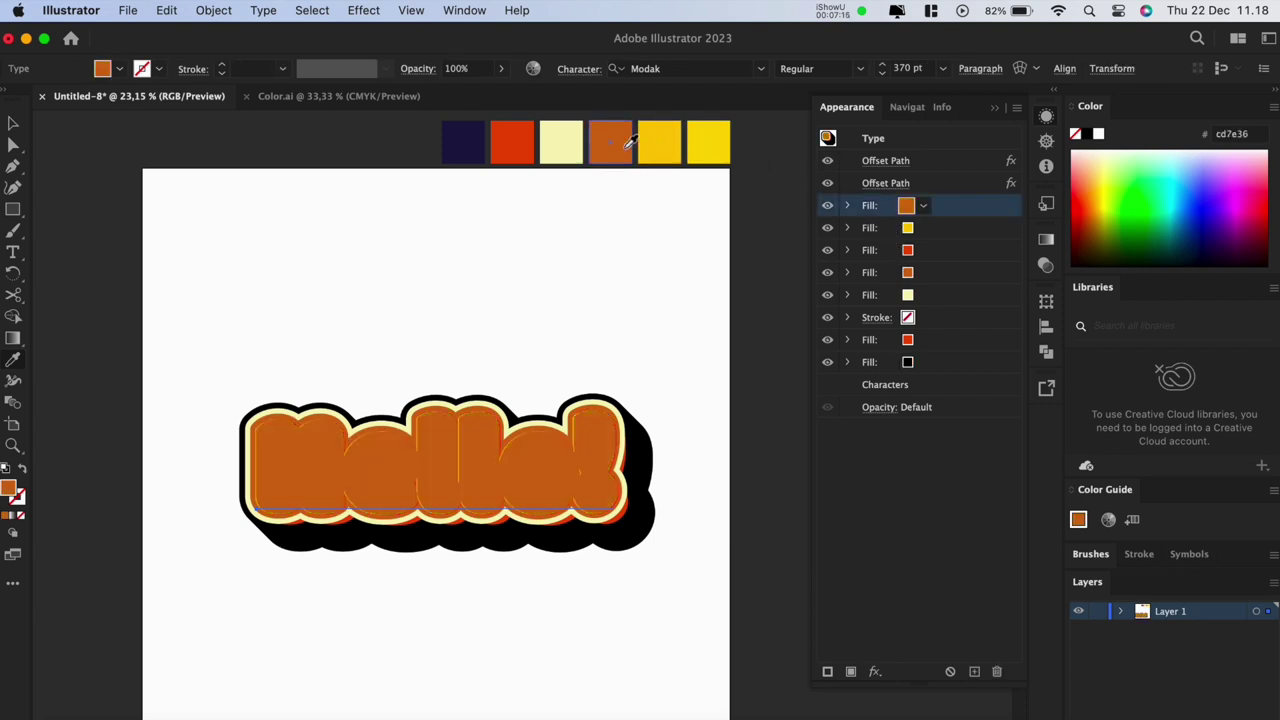
pyautogui.click(571, 137)
pyautogui.click(606, 141)
pyautogui.click(722, 136)
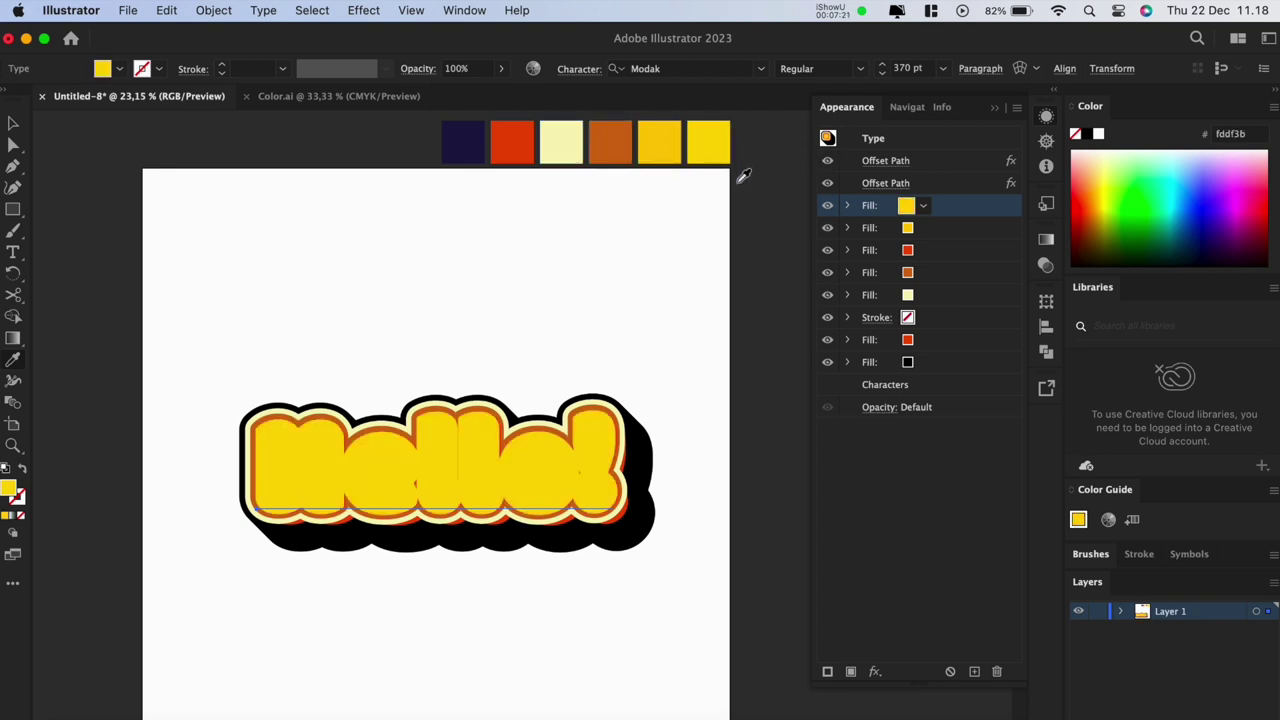
pyautogui.press('v')
pyautogui.click(875, 671)
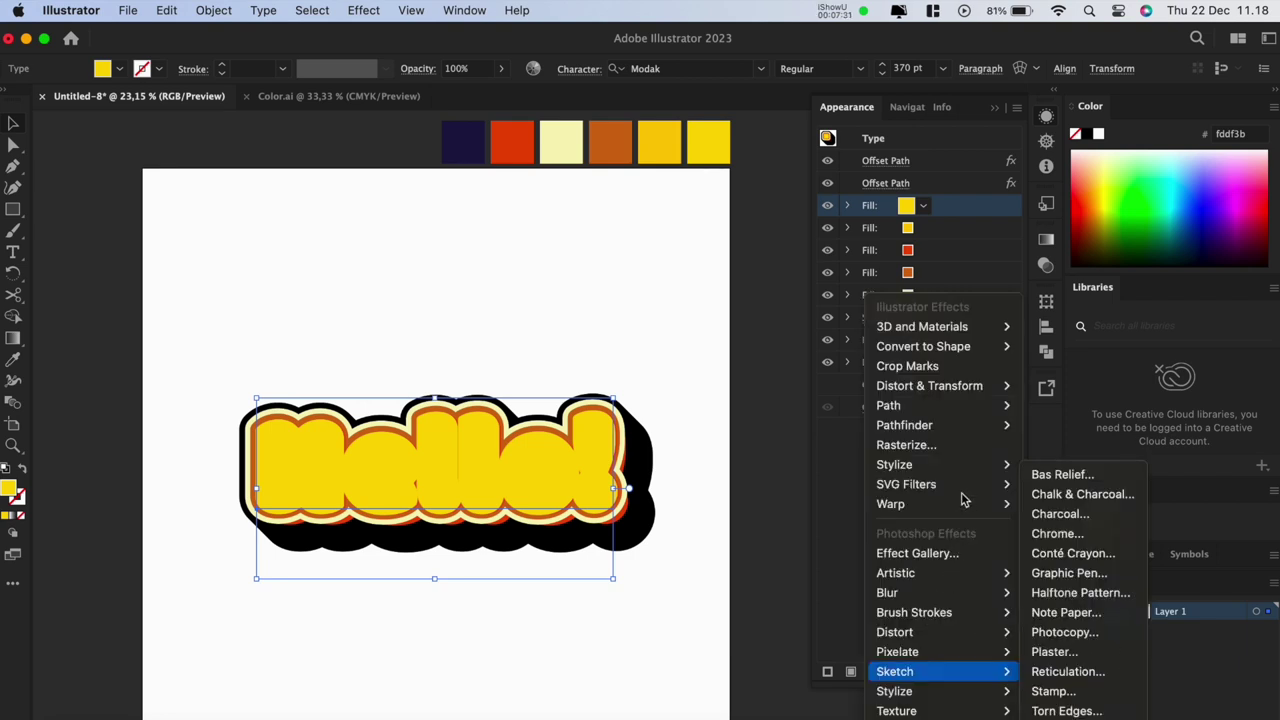
# Offset the yellow fill -6 px with miter joins, then add another top fill.
pyautogui.click(1042, 405)
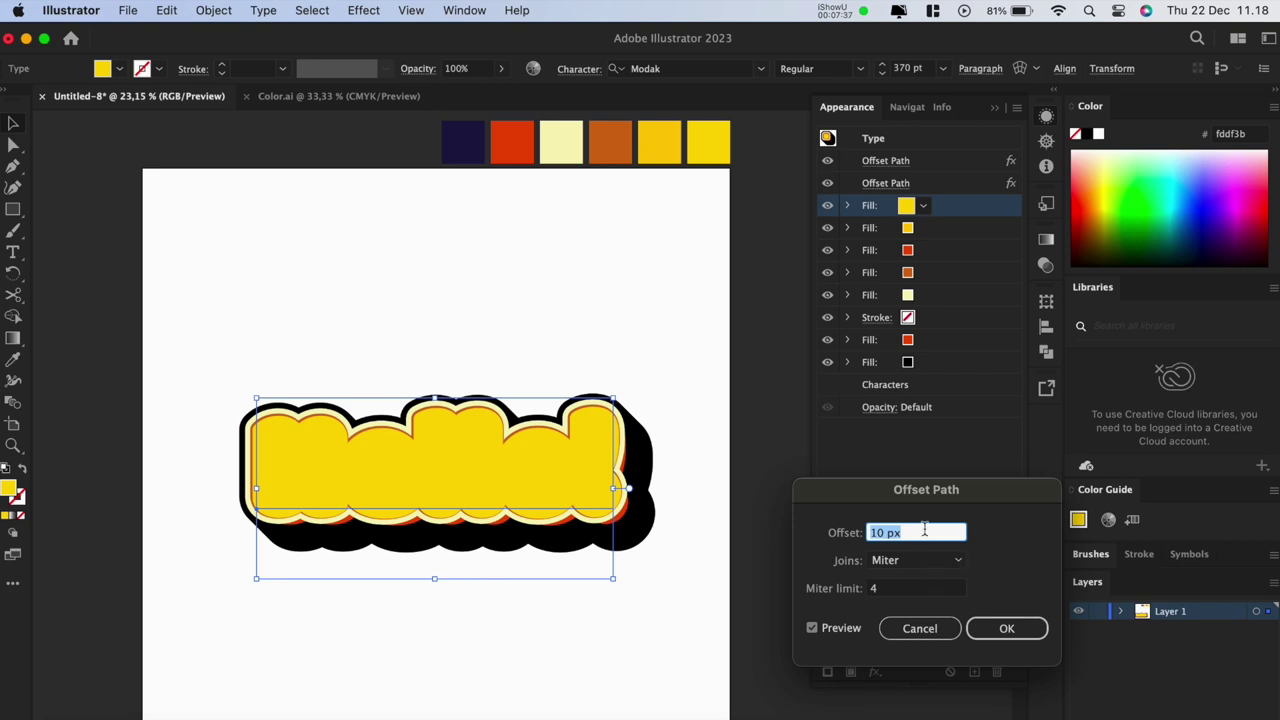
pyautogui.write('-6')
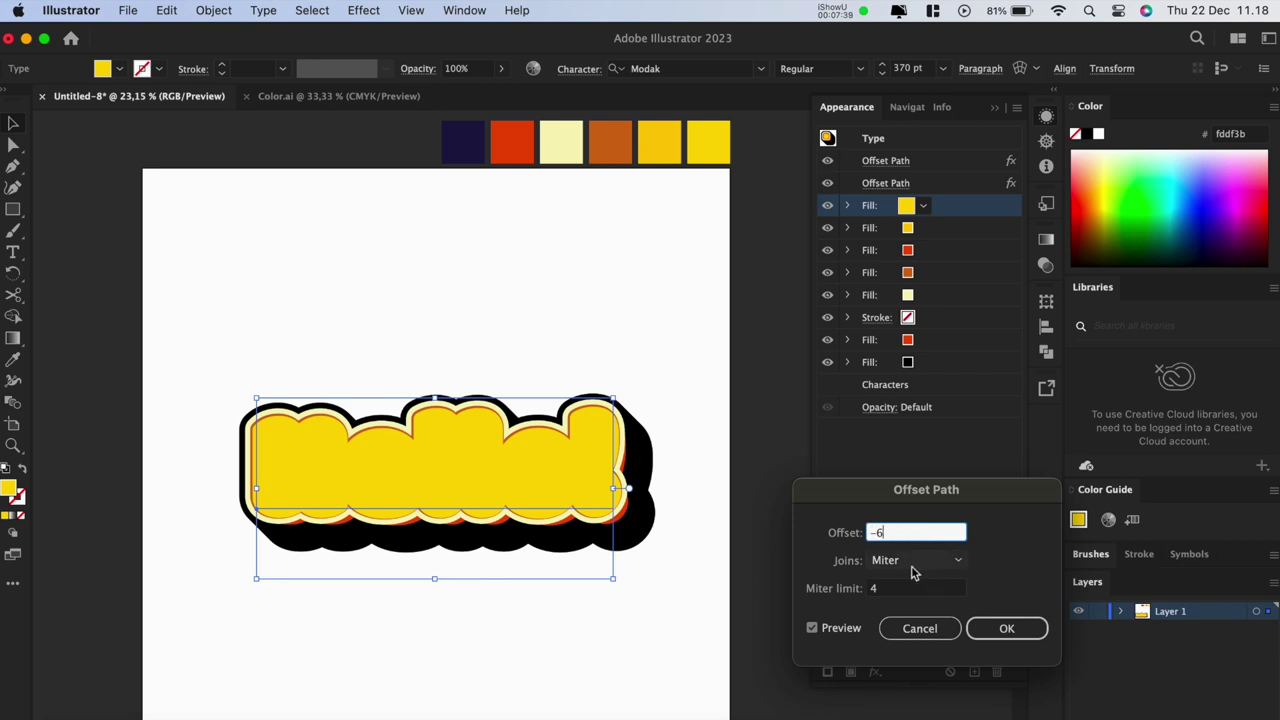
pyautogui.click(913, 565)
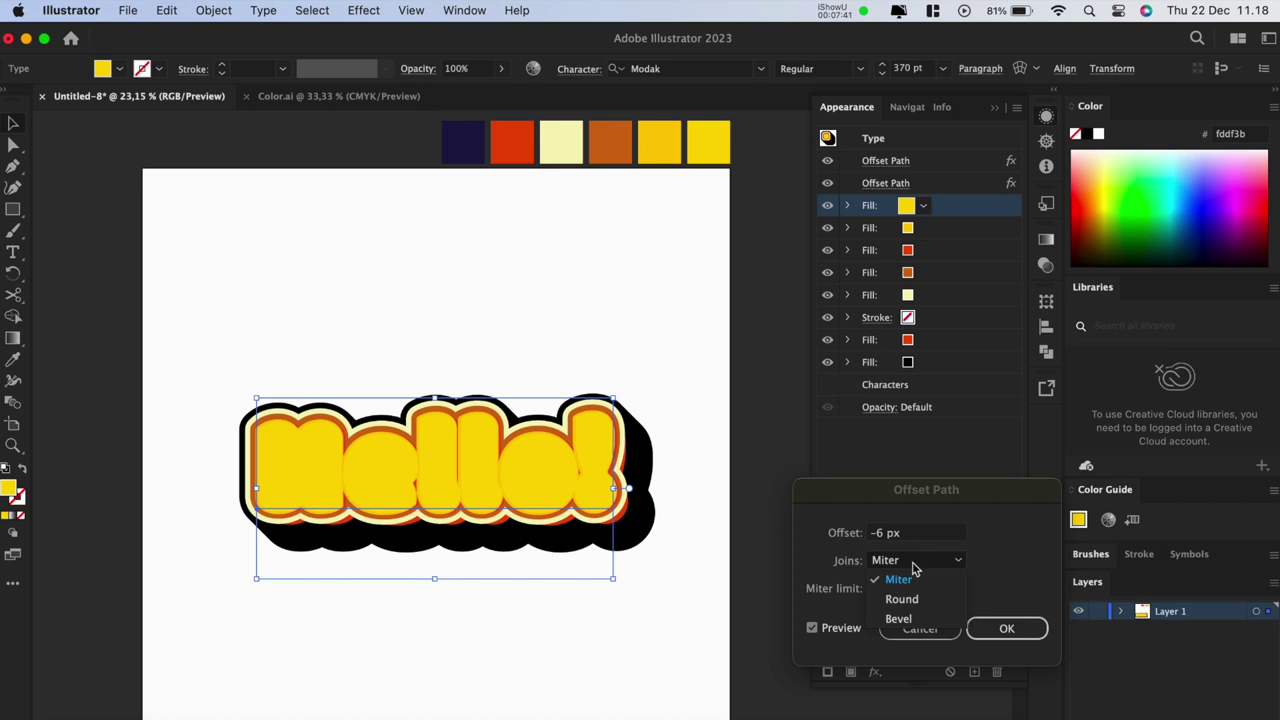
pyautogui.click(914, 598)
pyautogui.click(918, 566)
pyautogui.click(919, 581)
pyautogui.click(919, 590)
pyautogui.click(995, 624)
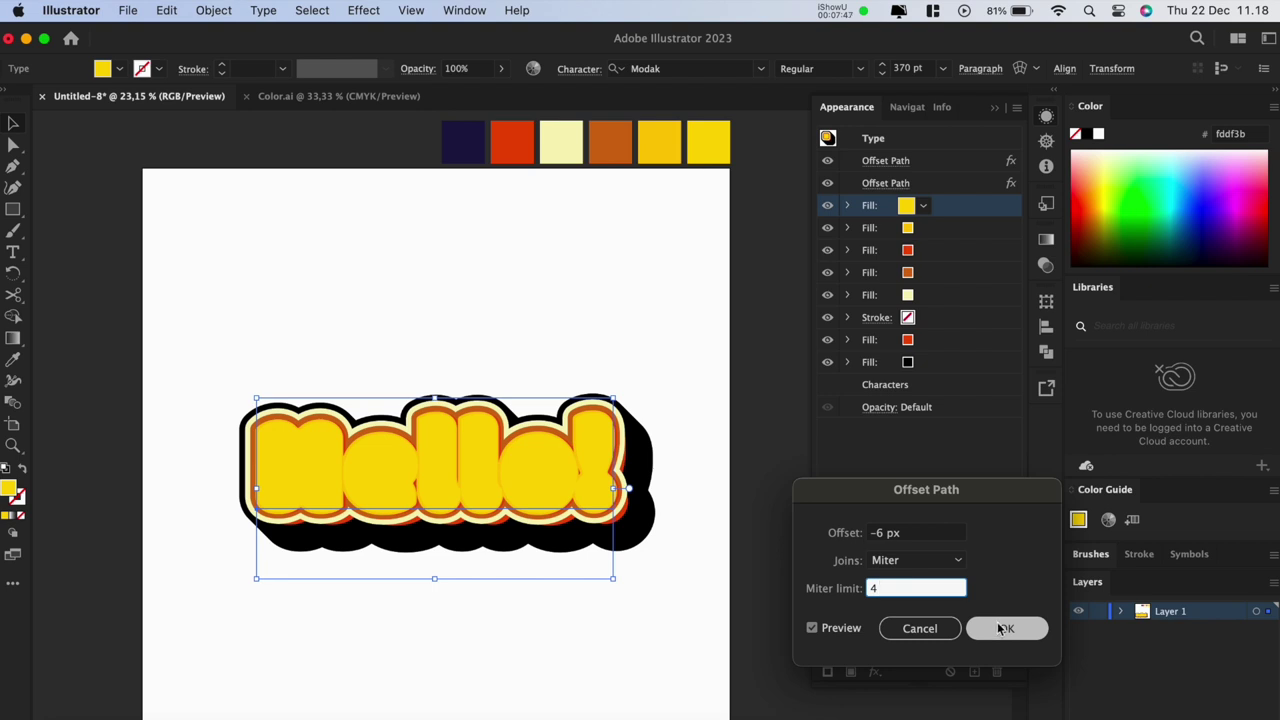
pyautogui.click(850, 671)
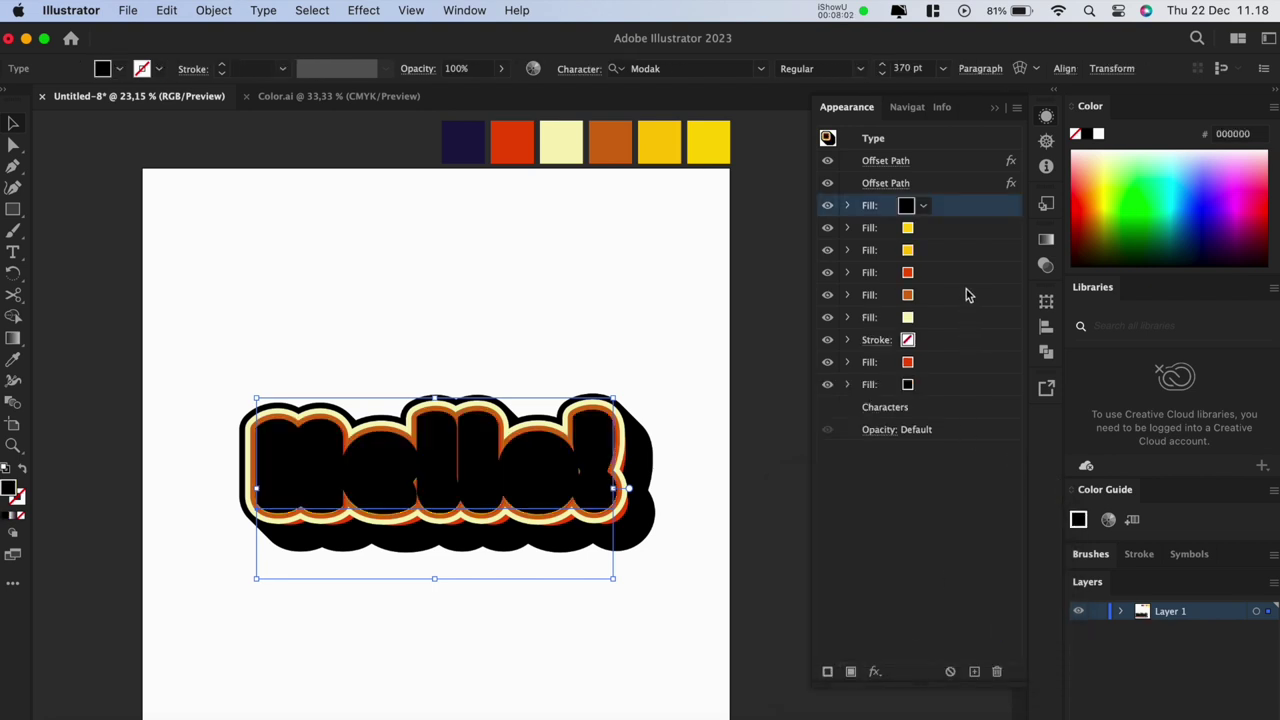
# Colour the new fill bright yellow and transform it -4 px horizontally, 1 px vertically.
pyautogui.press('i')
pyautogui.click(718, 141)
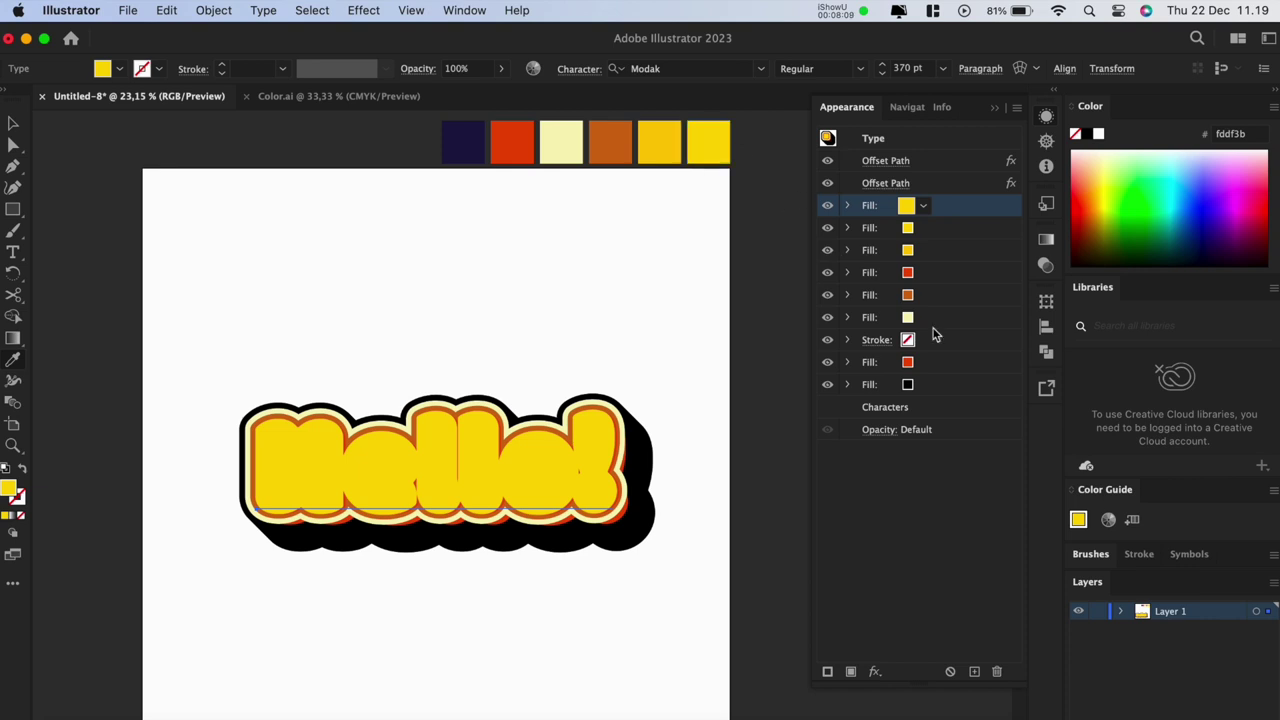
pyautogui.click(873, 673)
pyautogui.moveTo(958, 390)
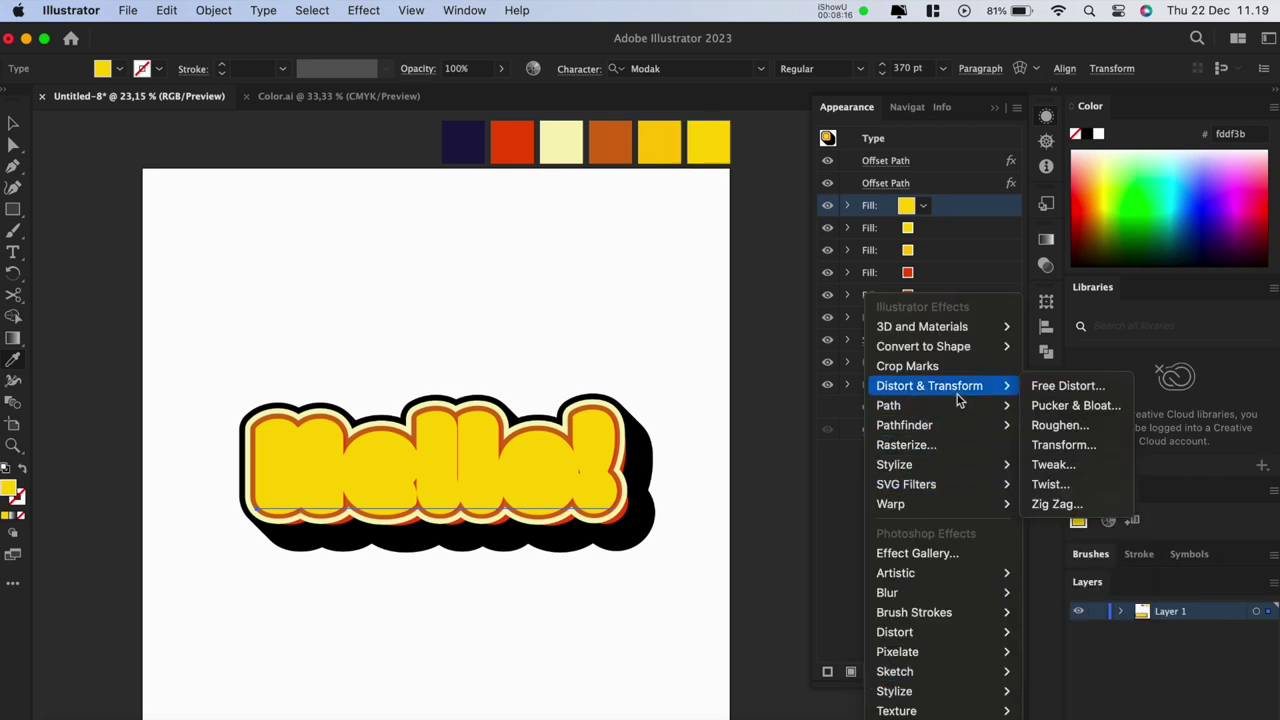
pyautogui.click(1060, 445)
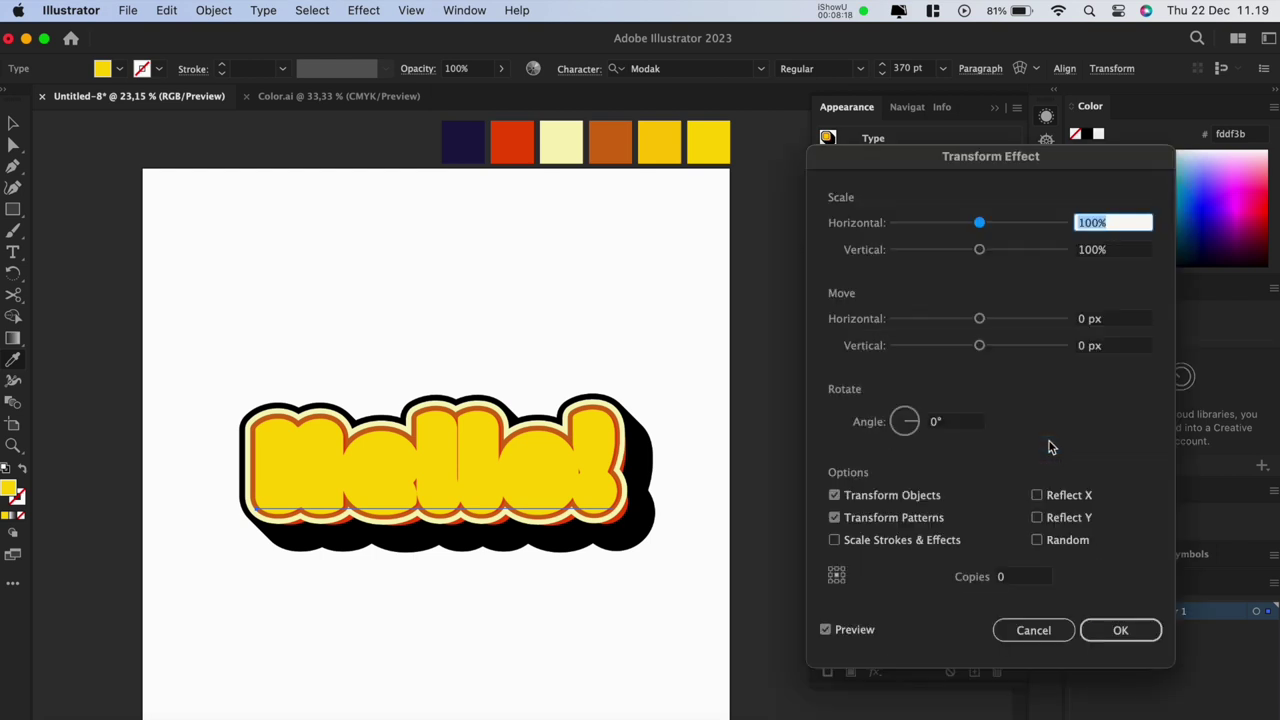
pyautogui.click(1117, 319)
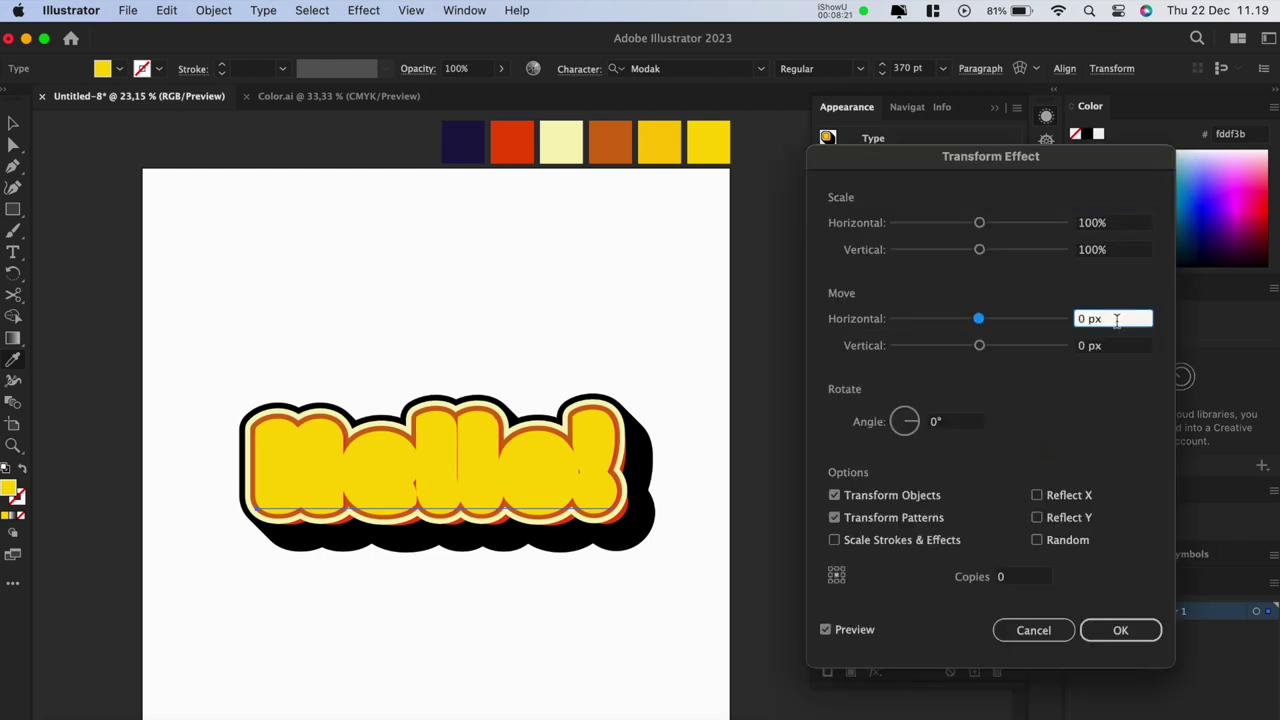
pyautogui.press('Down')
pyautogui.press('Down')
pyautogui.click(1109, 345)
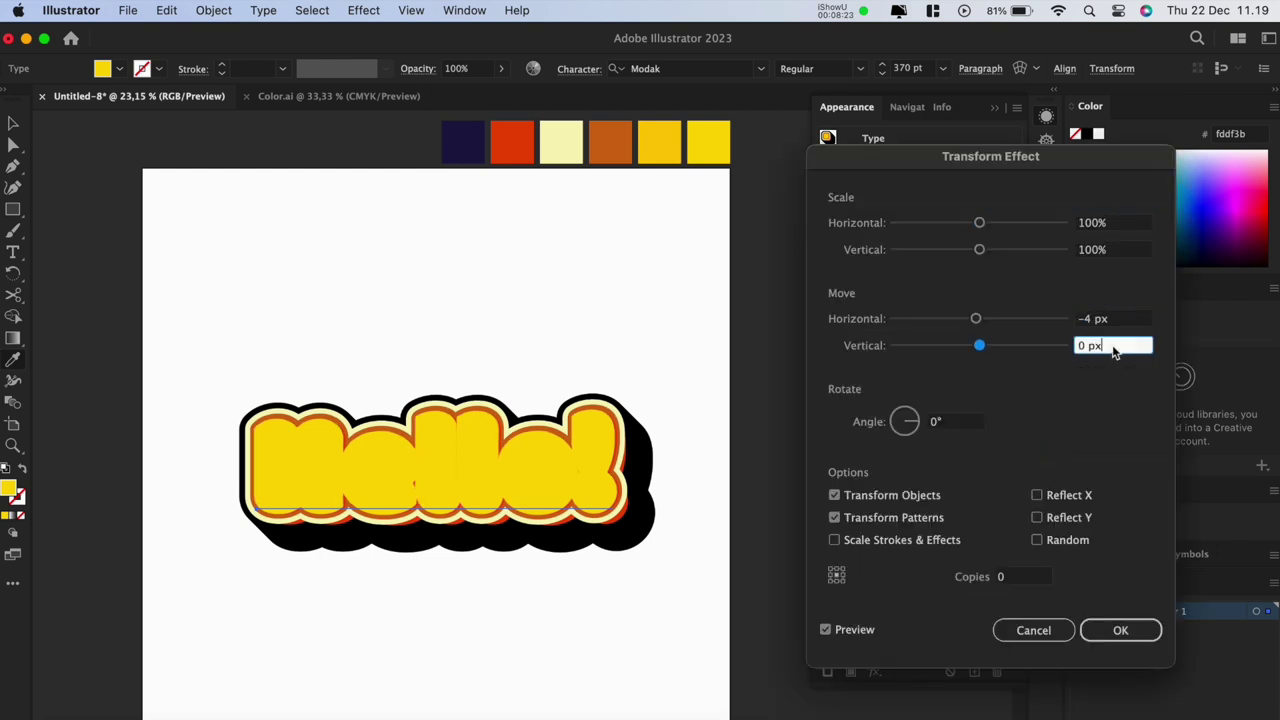
pyautogui.press('Up')
pyautogui.click(1130, 638)
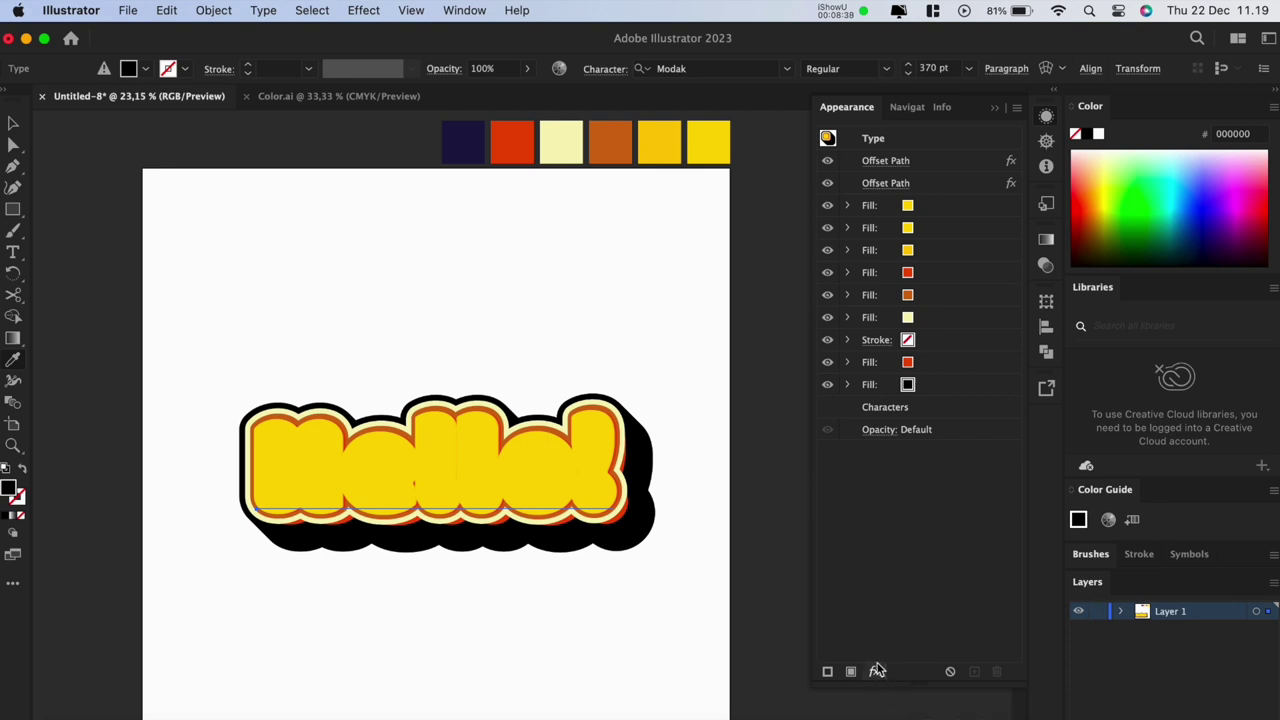
# Add a -6 px round-join Offset Path to the text.
pyautogui.click(873, 672)
pyautogui.moveTo(960, 406)
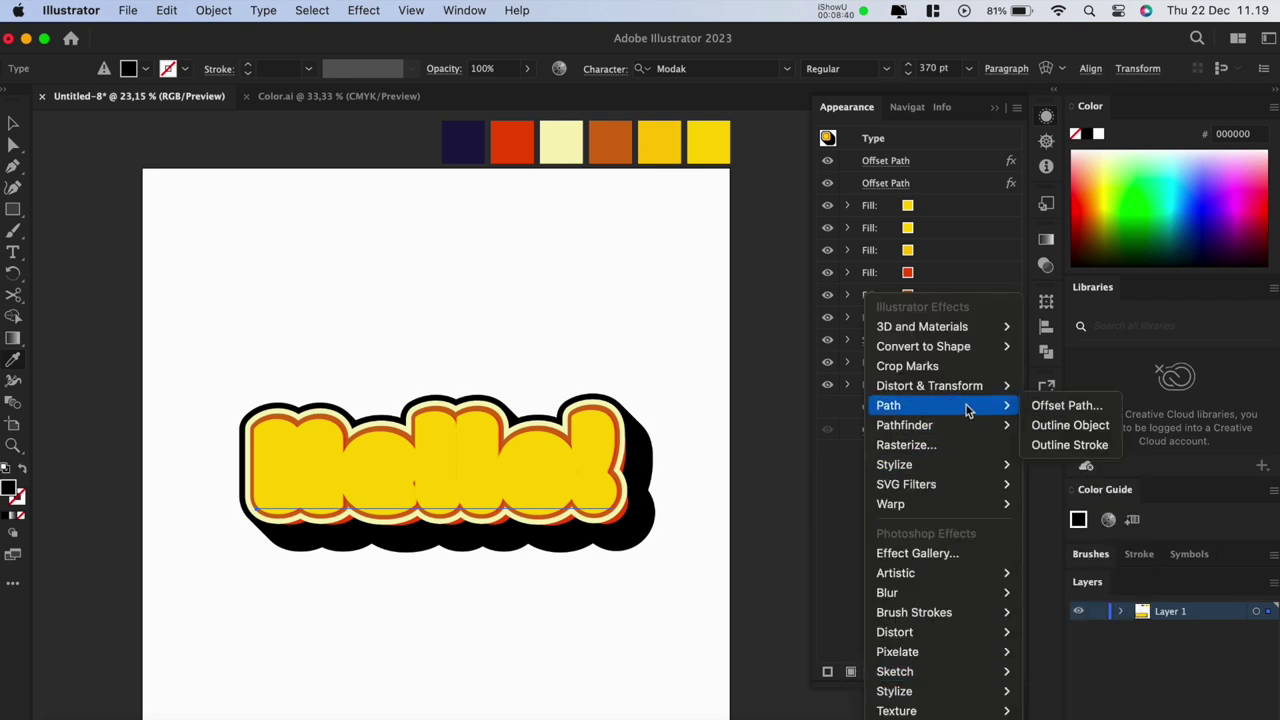
pyautogui.click(1040, 407)
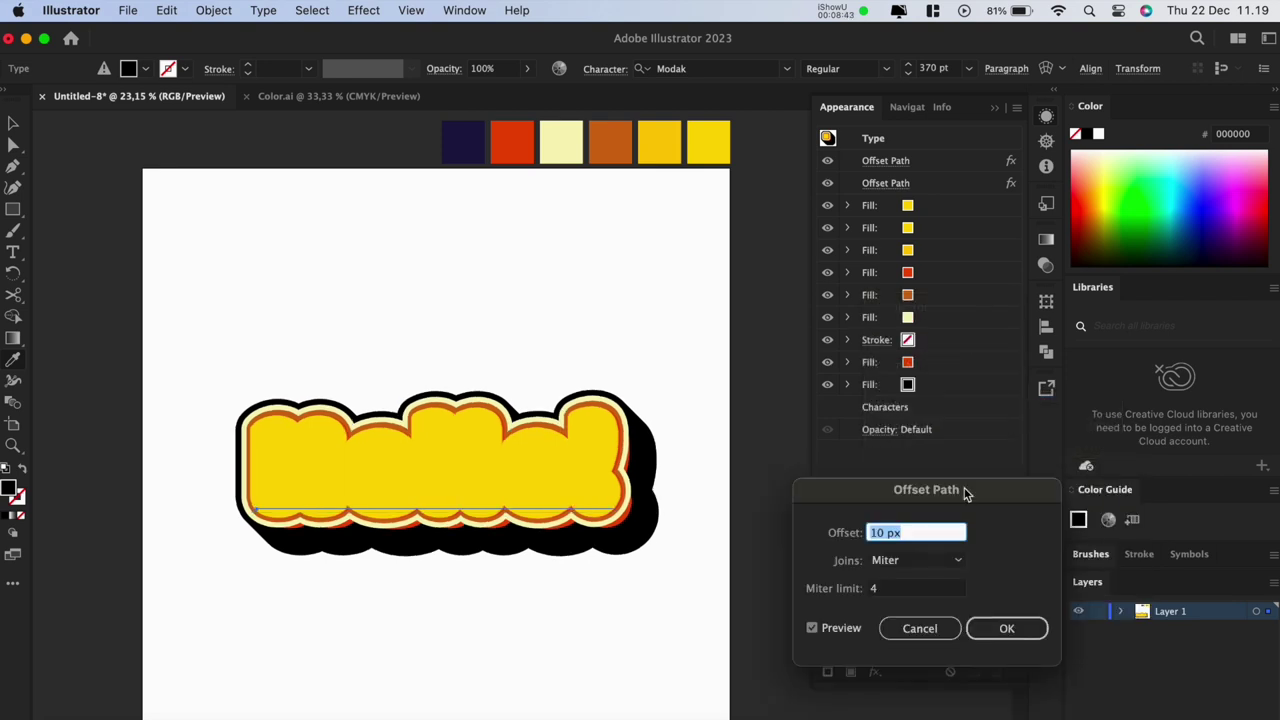
pyautogui.press('Down')
pyautogui.press('Down')
pyautogui.click(944, 560)
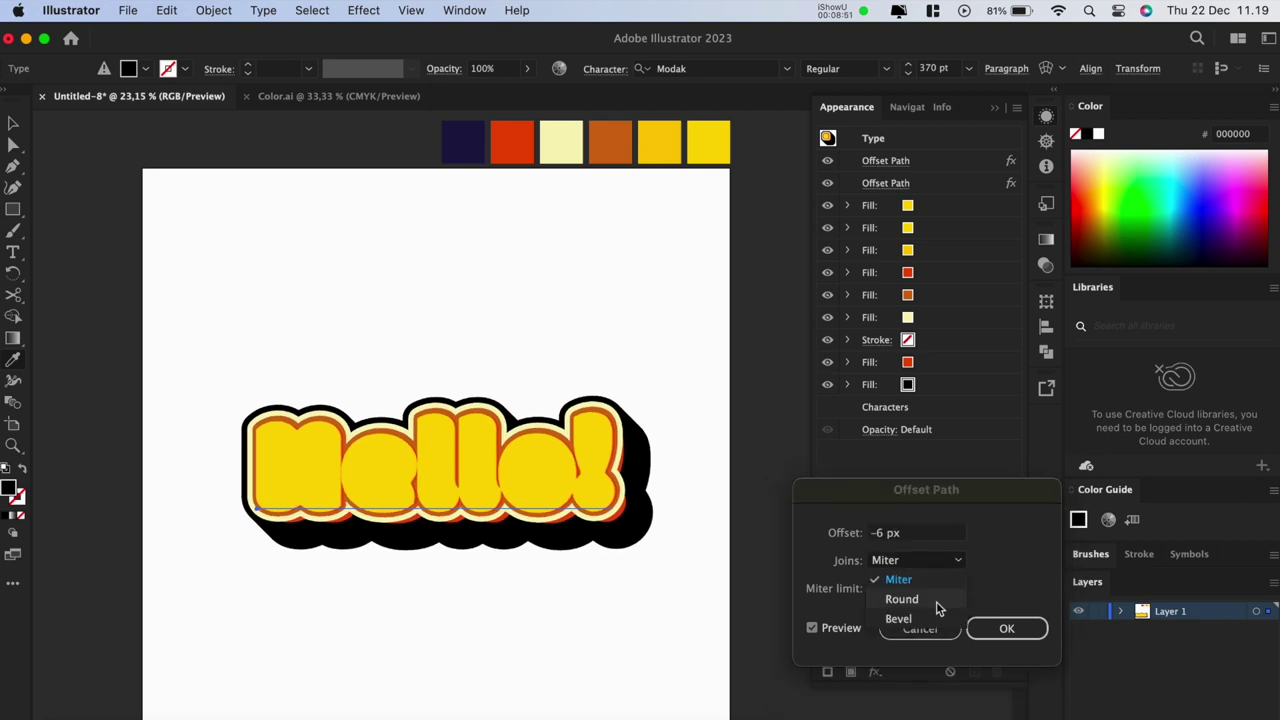
pyautogui.click(936, 596)
pyautogui.click(985, 641)
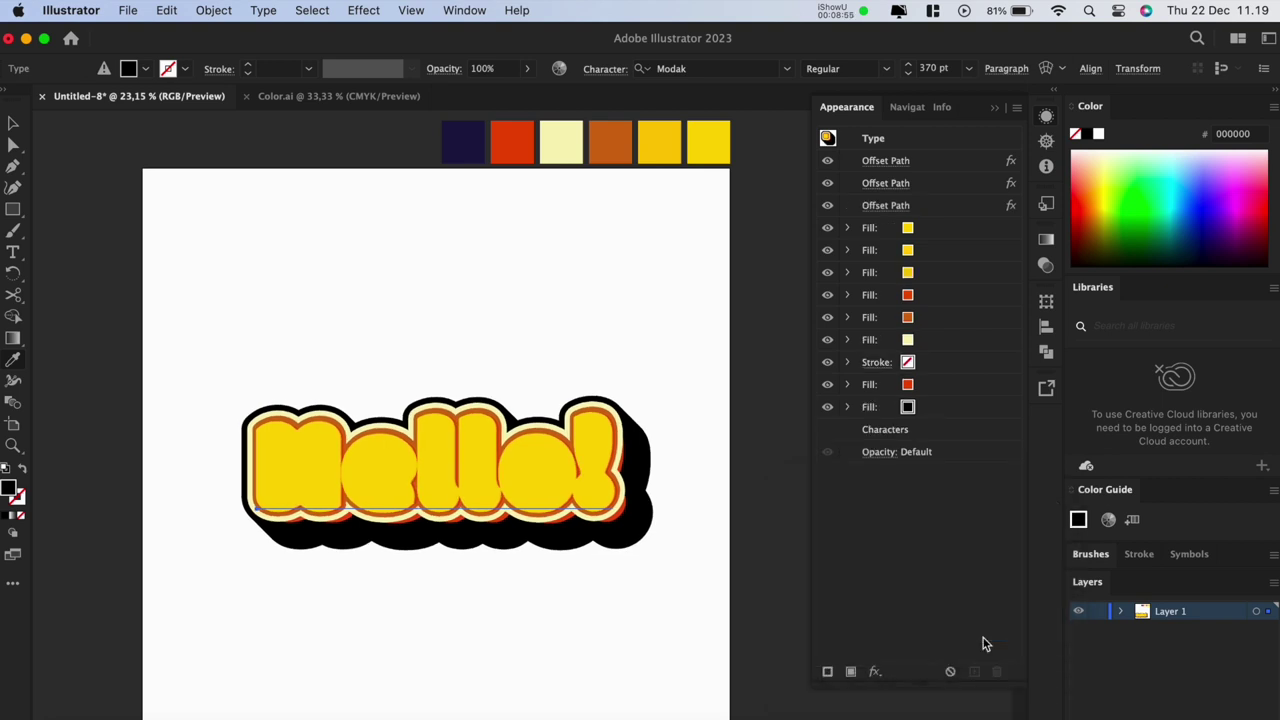
# Reduce the first Offset Path from 14 px to 0 px.
pyautogui.click(885, 160)
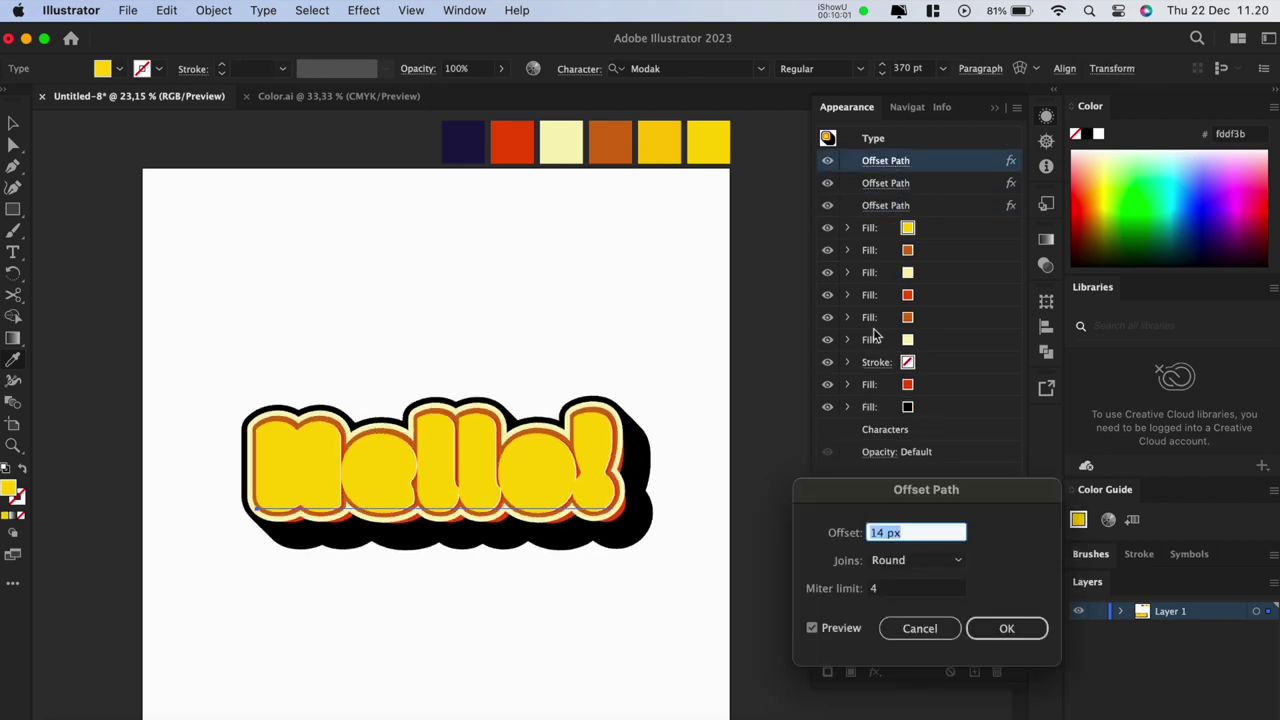
pyautogui.press('Down')
pyautogui.press('Down')
pyautogui.press('Down')
pyautogui.press('Down')
pyautogui.press('Down')
pyautogui.press('Down')
pyautogui.press('Down')
pyautogui.press('Down')
pyautogui.press('Down')
pyautogui.press('Down')
pyautogui.press('Down')
pyautogui.press('Down')
pyautogui.press('Down')
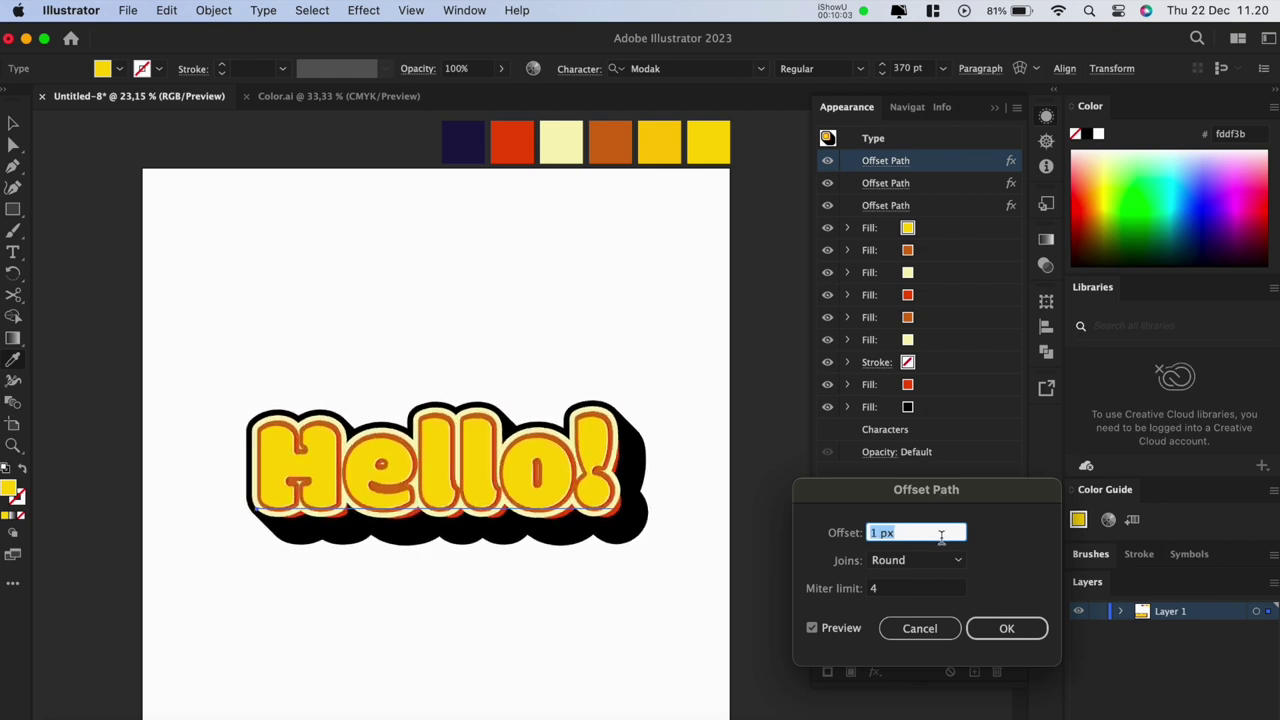
pyautogui.press('Down')
pyautogui.press('Down')
pyautogui.press('Down')
pyautogui.press('Down')
pyautogui.press('Down')
pyautogui.press('Down')
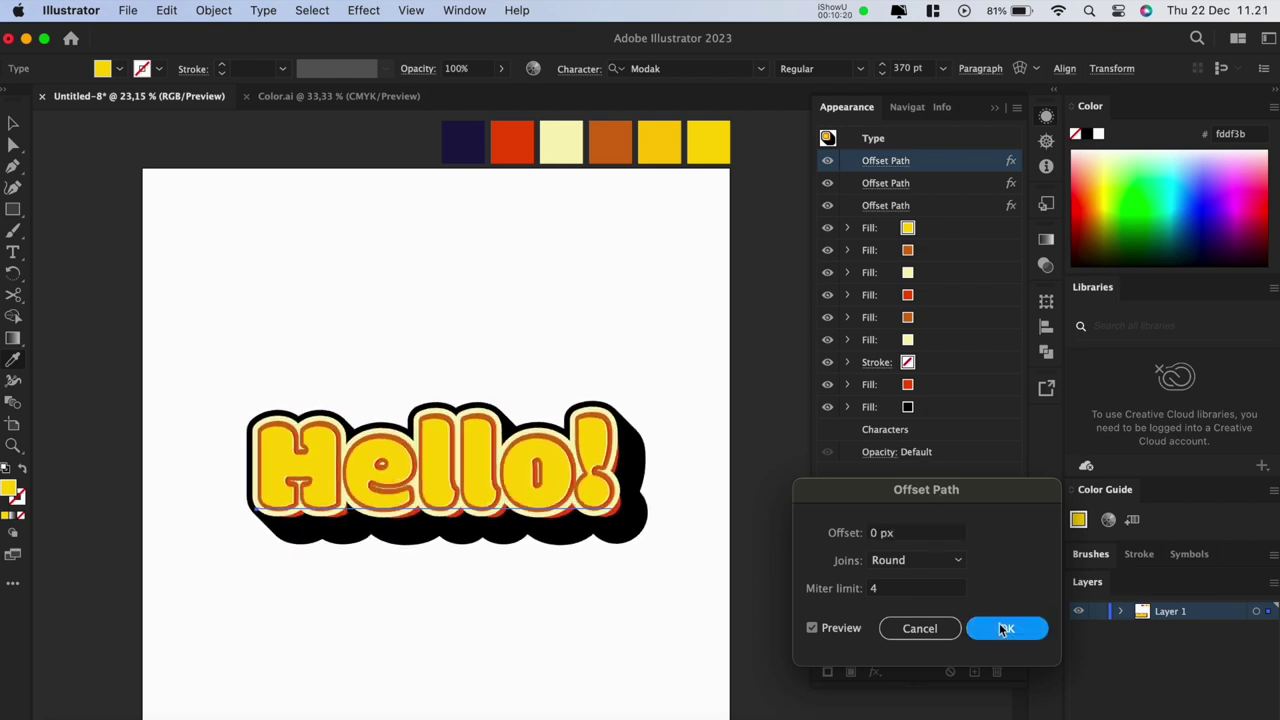
pyautogui.click(1000, 626)
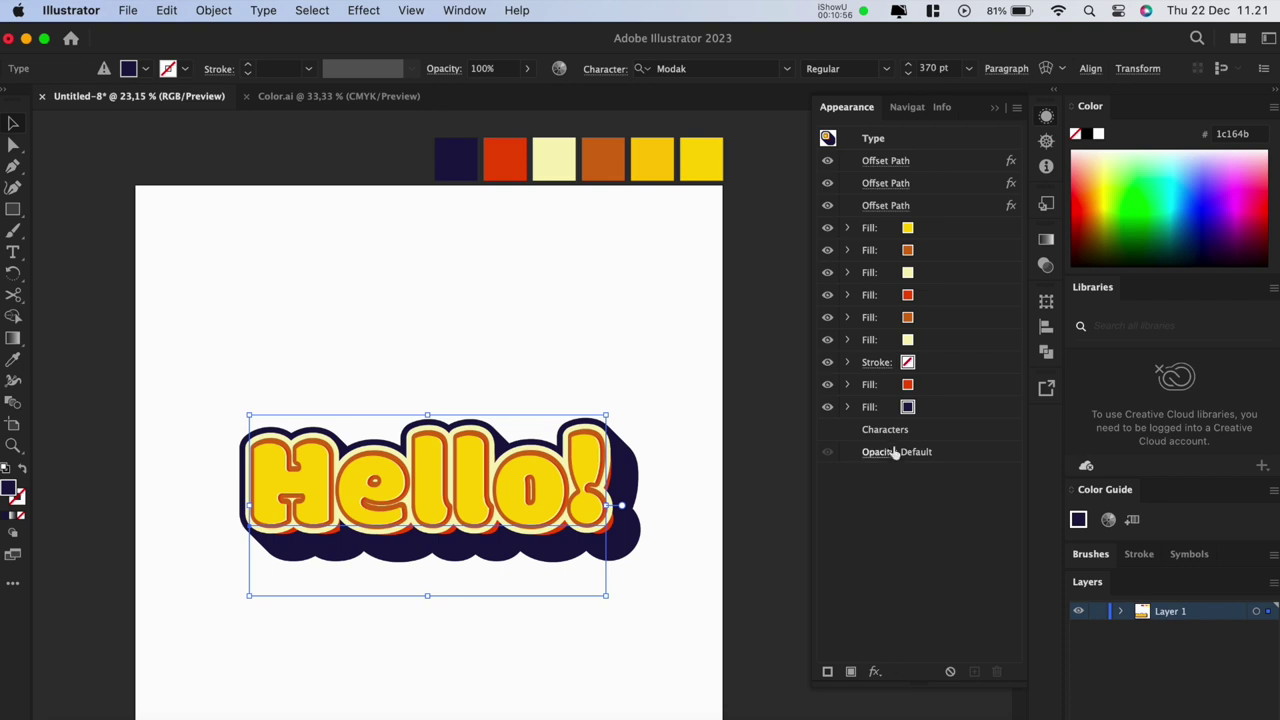
# Apply an Arc Warp to the Characters of the layered Hello! text.
pyautogui.click(890, 432)
pyautogui.click(875, 671)
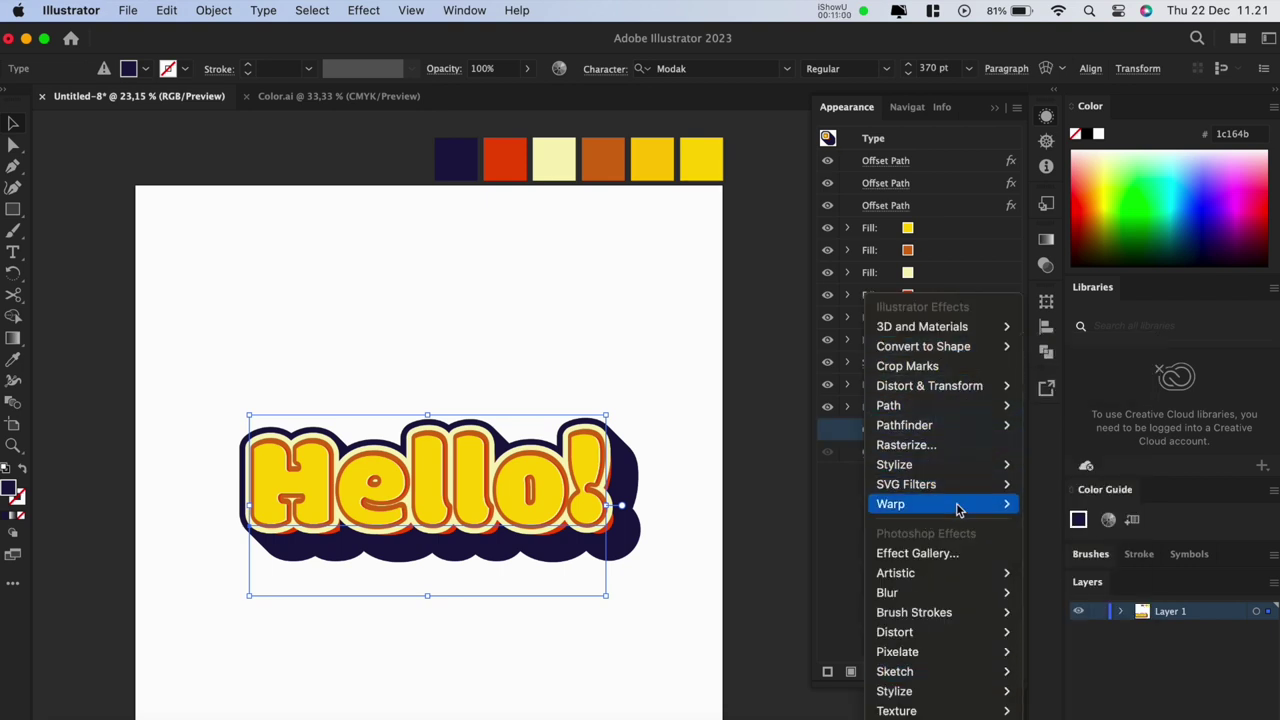
pyautogui.moveTo(957, 510)
pyautogui.click(1045, 457)
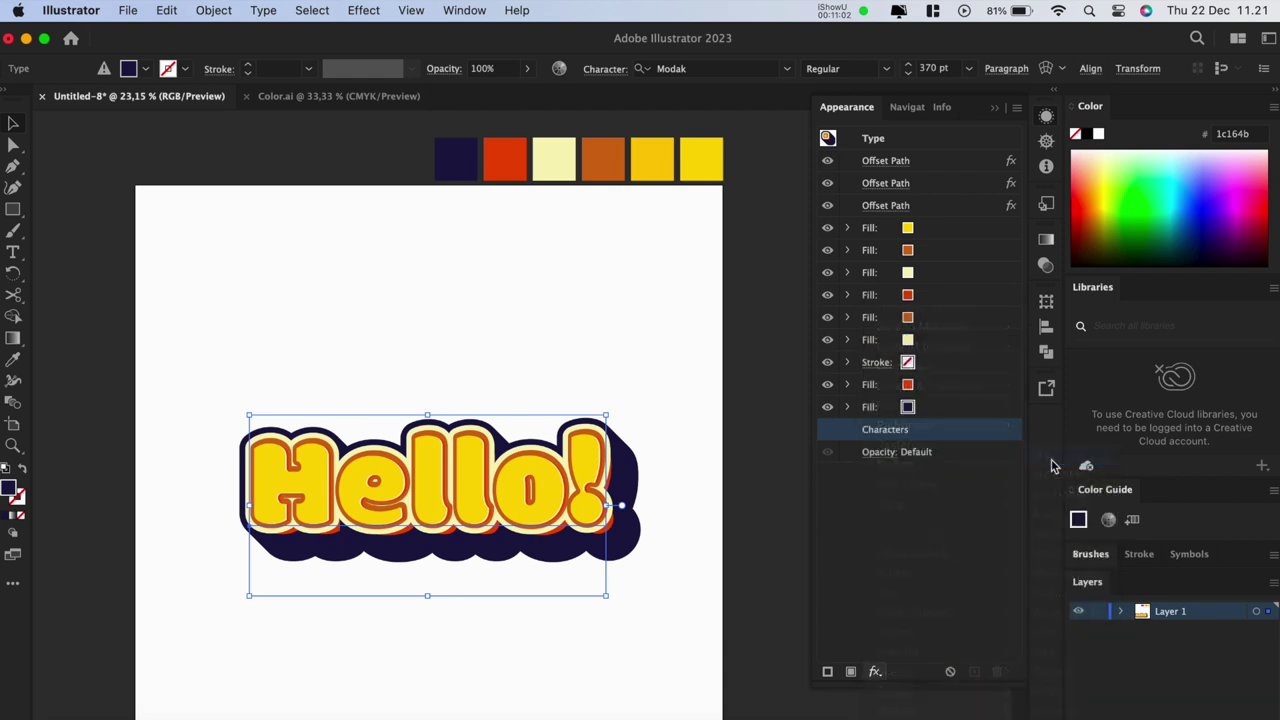
pyautogui.click(1108, 542)
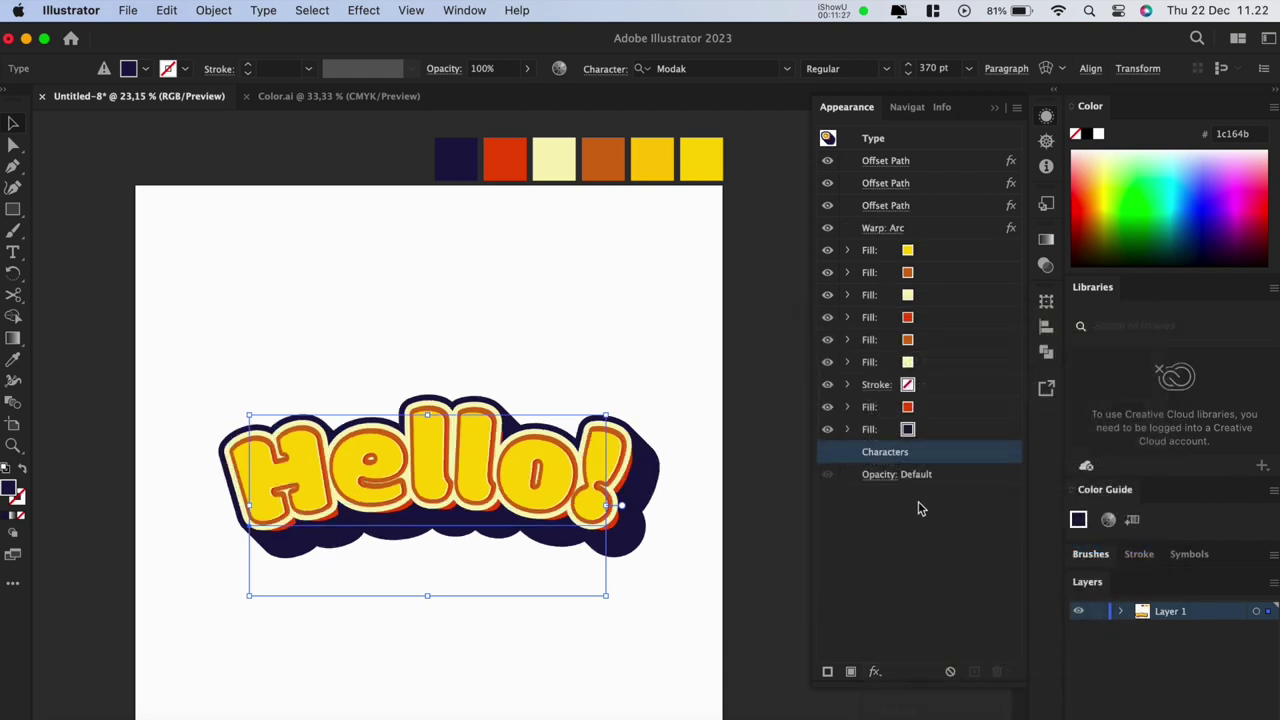
# Add a 2 px Offset Path effect with Round joins to the arched Hello! text.
pyautogui.click(874, 671)
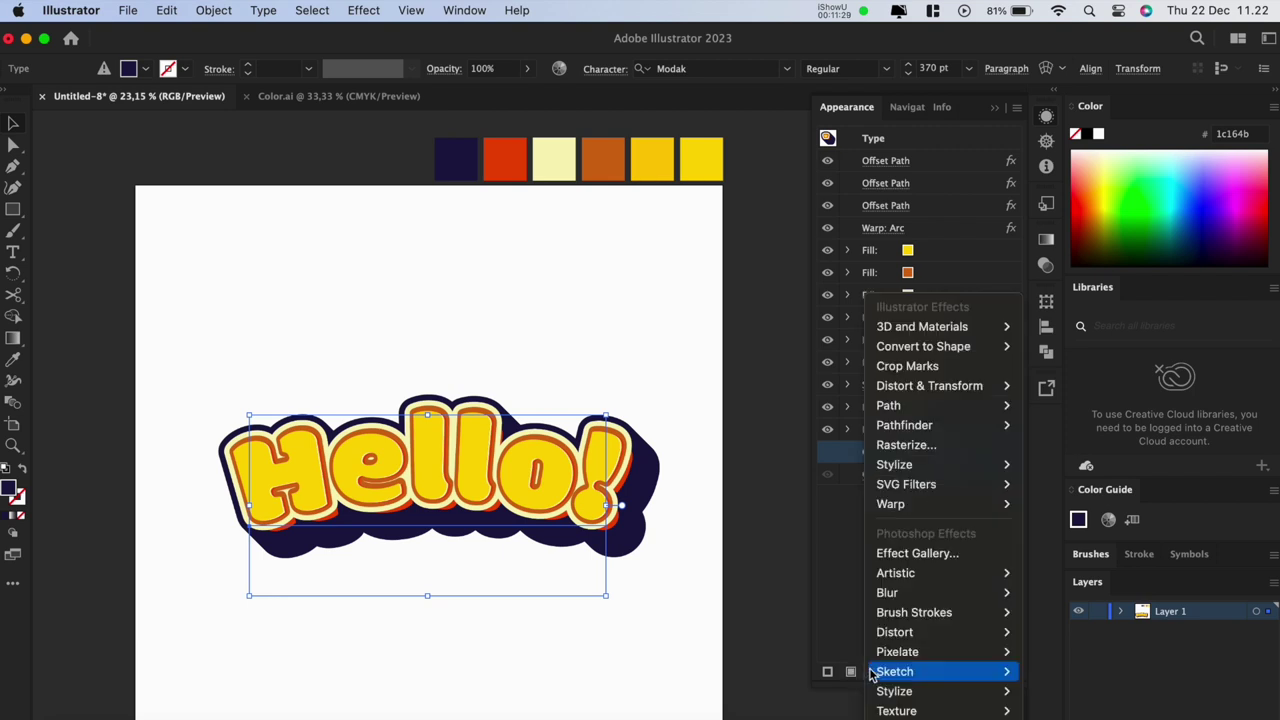
pyautogui.moveTo(963, 410)
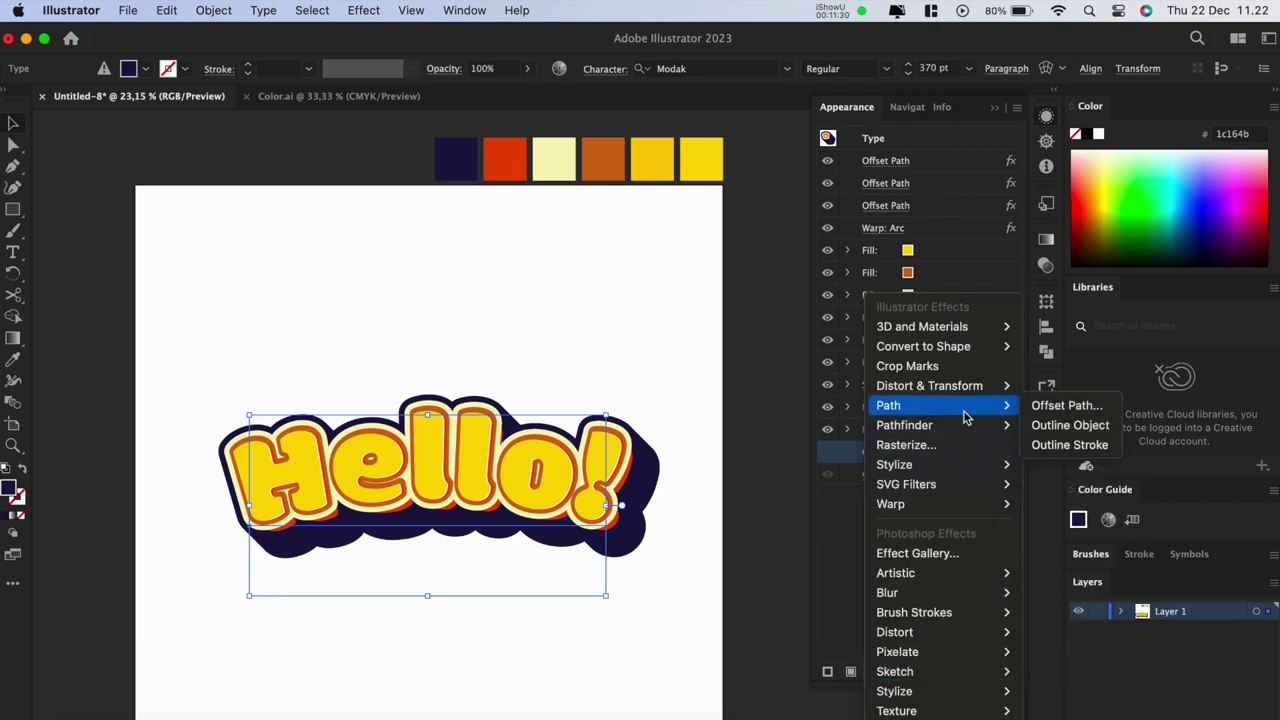
pyautogui.click(1045, 410)
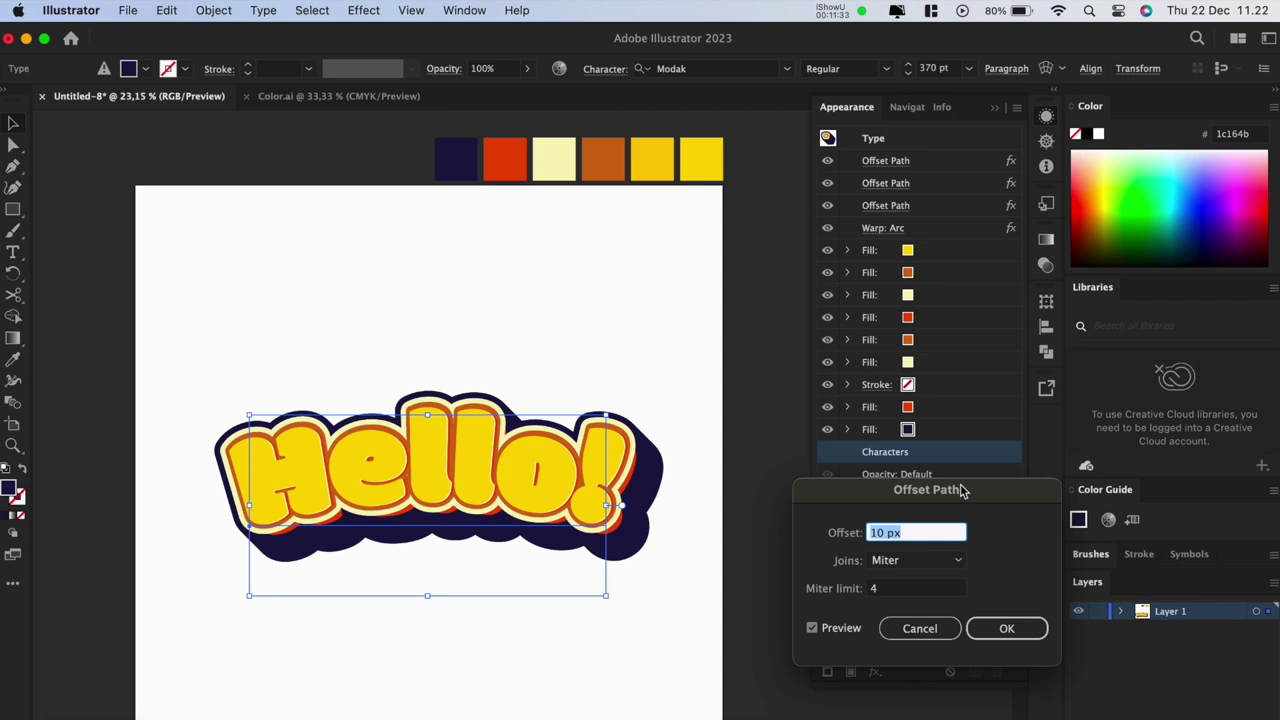
pyautogui.write('2')
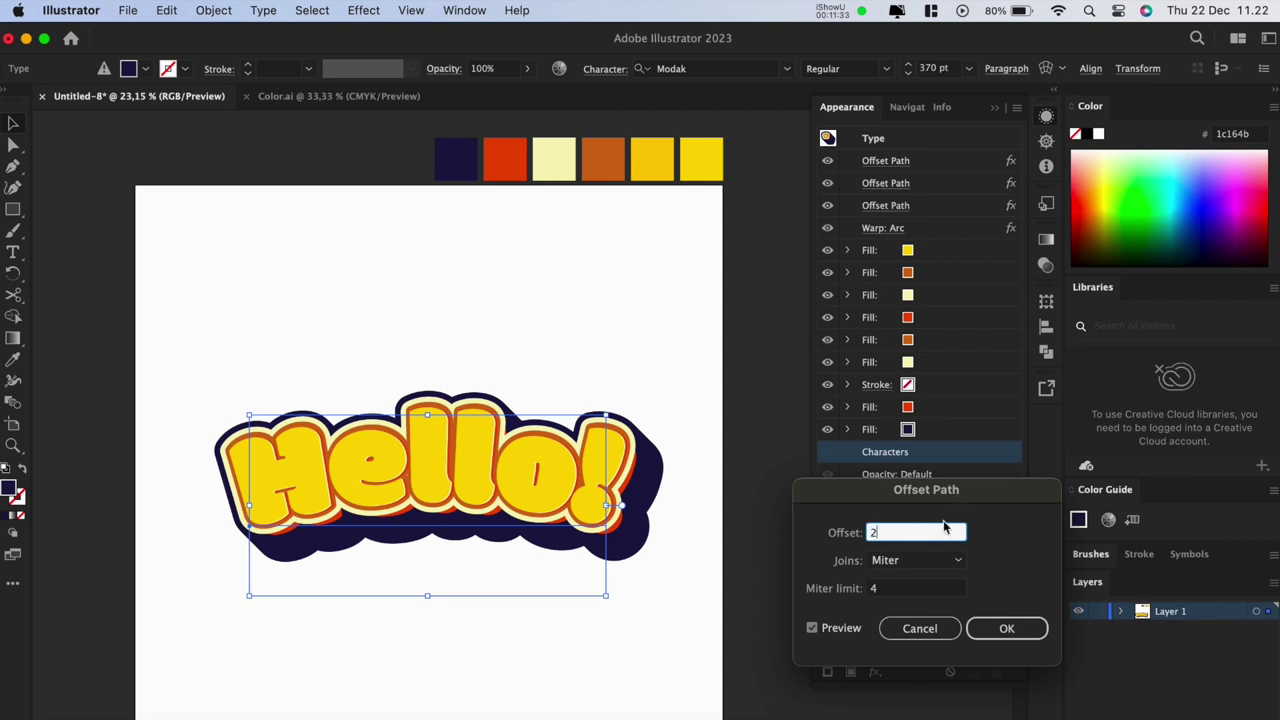
pyautogui.click(914, 565)
pyautogui.click(914, 565)
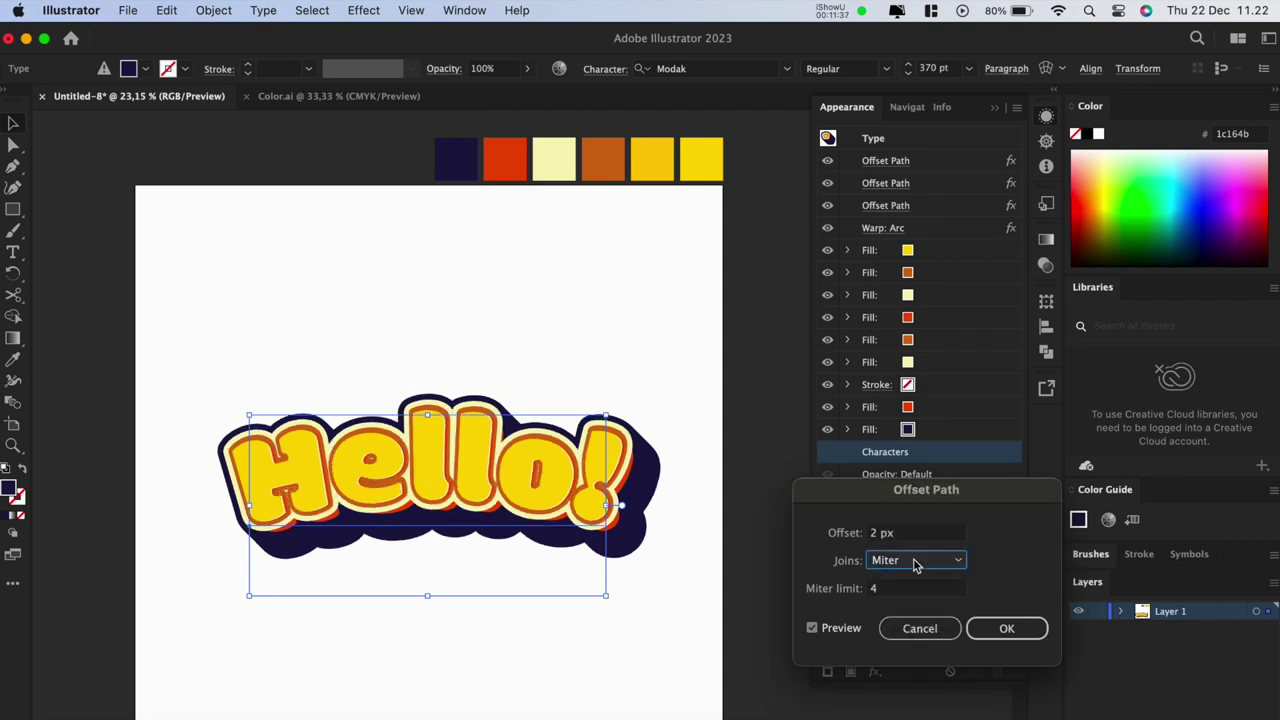
pyautogui.click(914, 563)
pyautogui.click(916, 598)
pyautogui.click(922, 566)
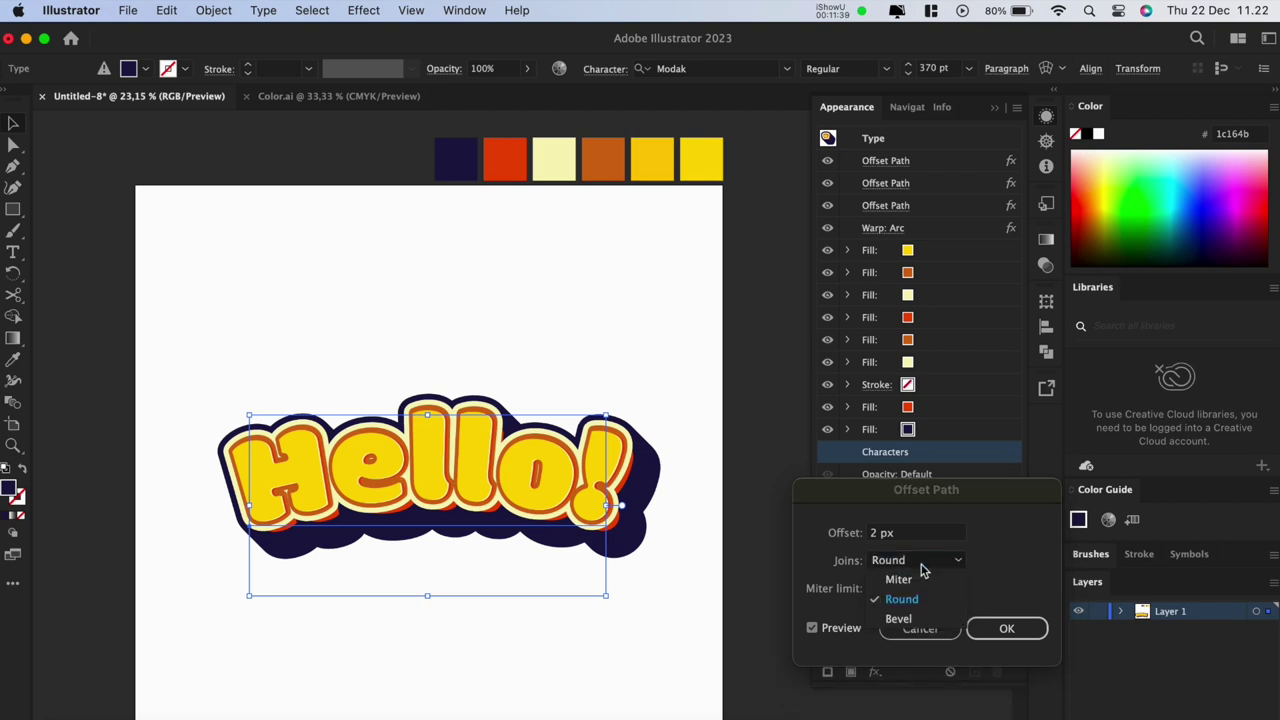
pyautogui.click(926, 598)
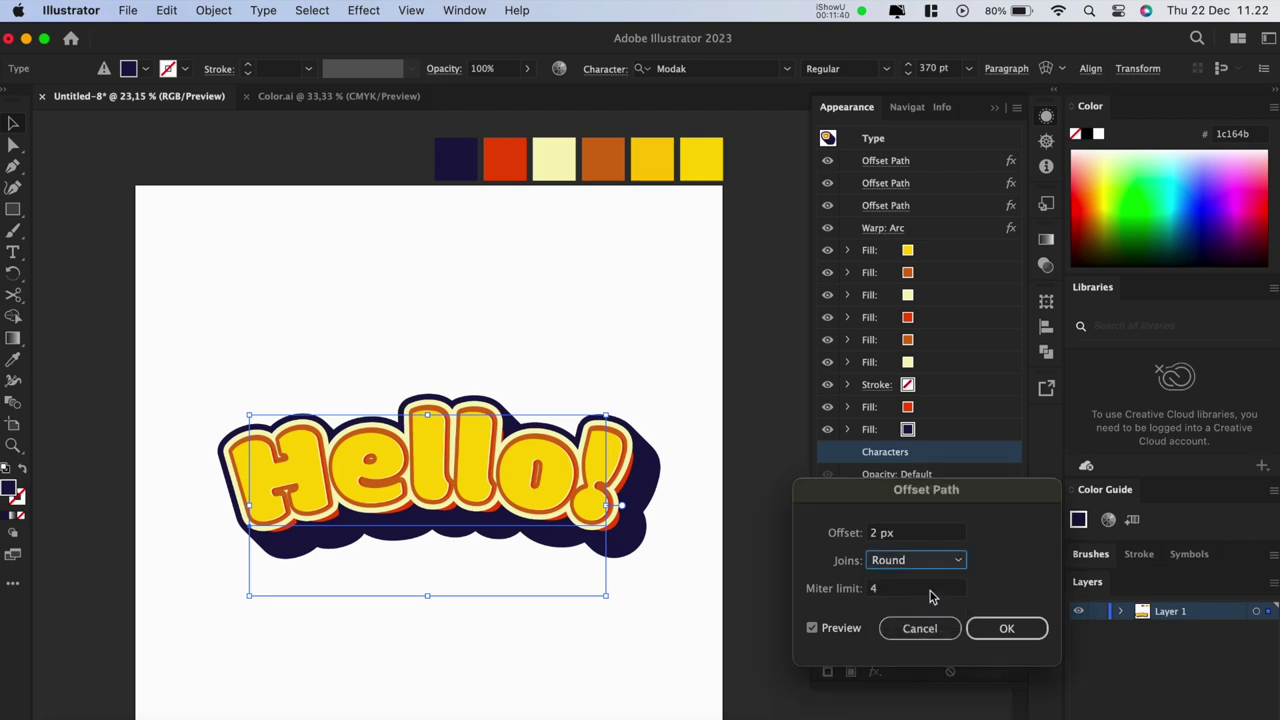
pyautogui.click(1006, 628)
pyautogui.click(732, 555)
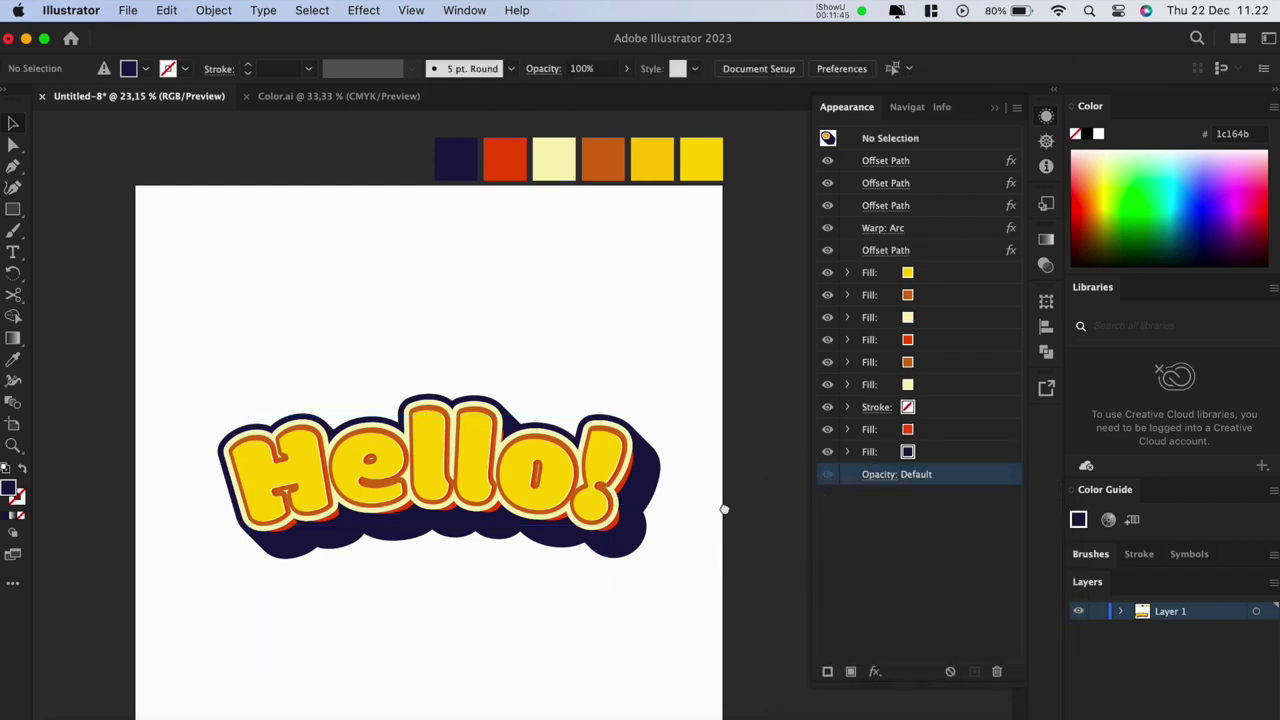
# Drag the Hello! type object a little up and to the right.
pyautogui.scroll(-2, 724, 509)
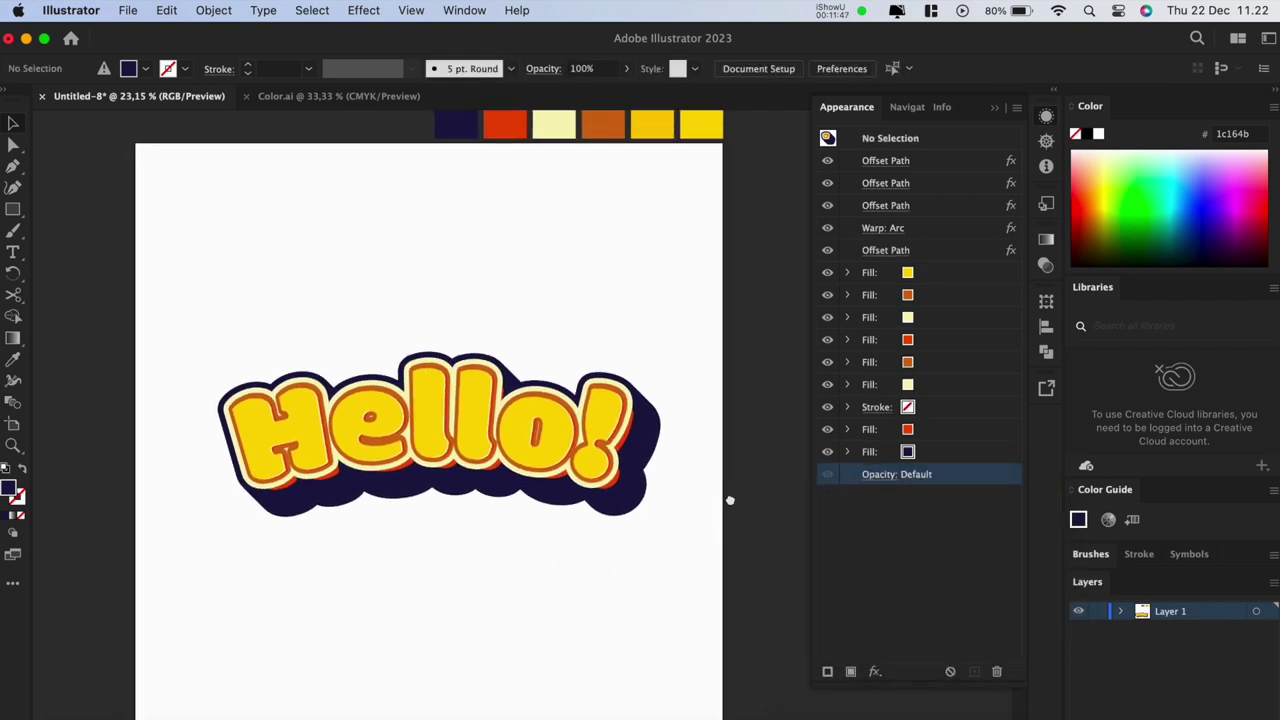
pyautogui.scroll(-1, 730, 500)
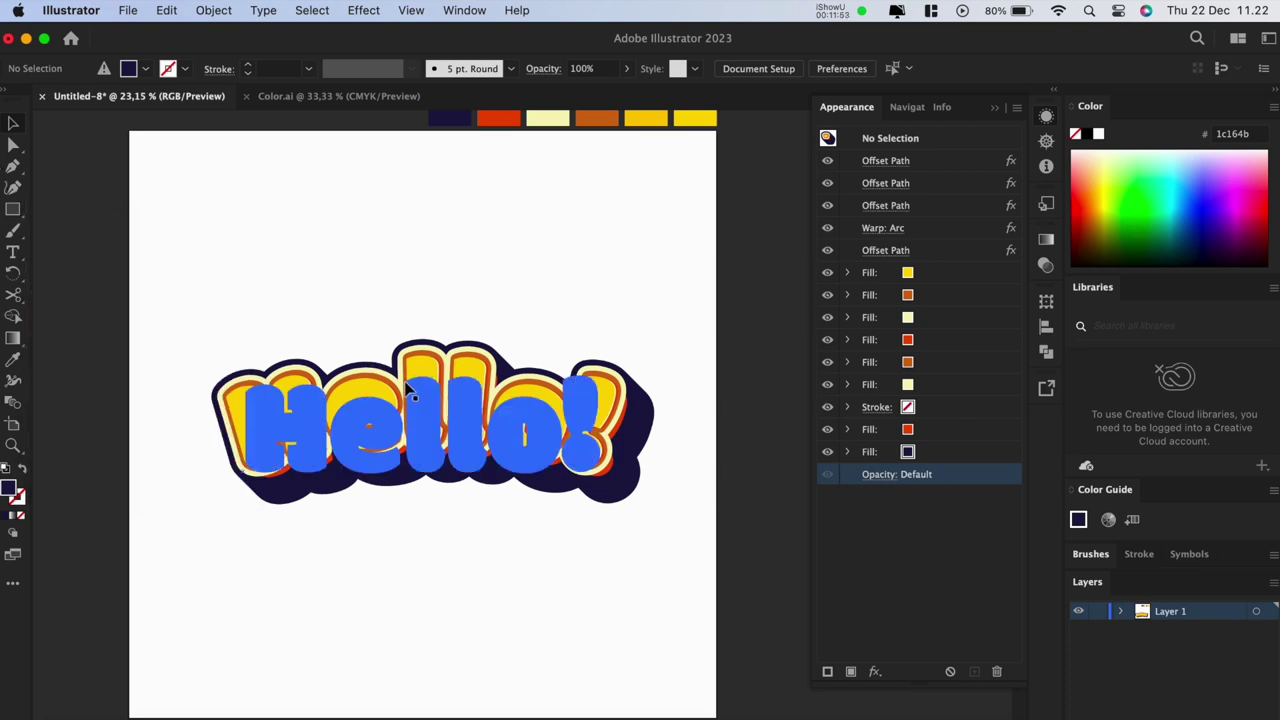
pyautogui.moveTo(461, 414); pyautogui.dragTo(486, 371)
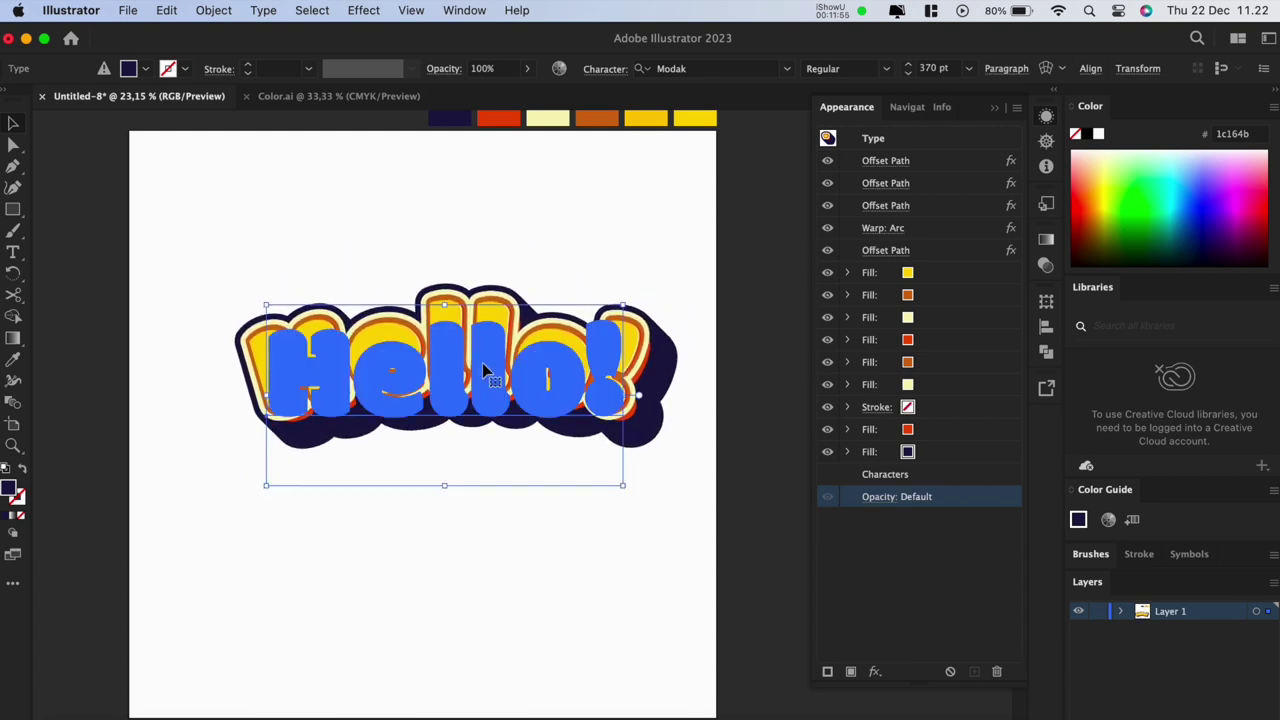
# Try retyping the text as 'halo', then undo to restore the Hello! wording.
pyautogui.doubleClick(495, 370)
pyautogui.write('halo')
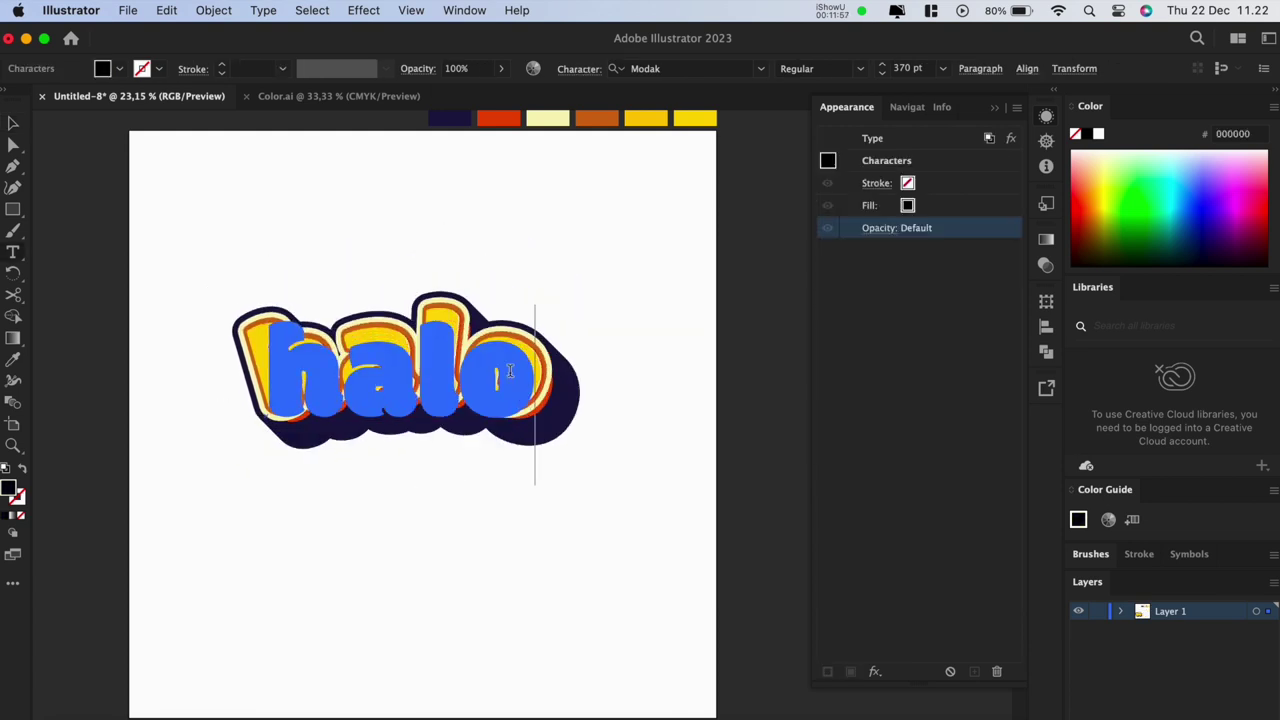
pyautogui.press('Escape')
pyautogui.press('super+z')
# Nudge the Hello! text object slightly to the right.
pyautogui.doubleClick(509, 371)
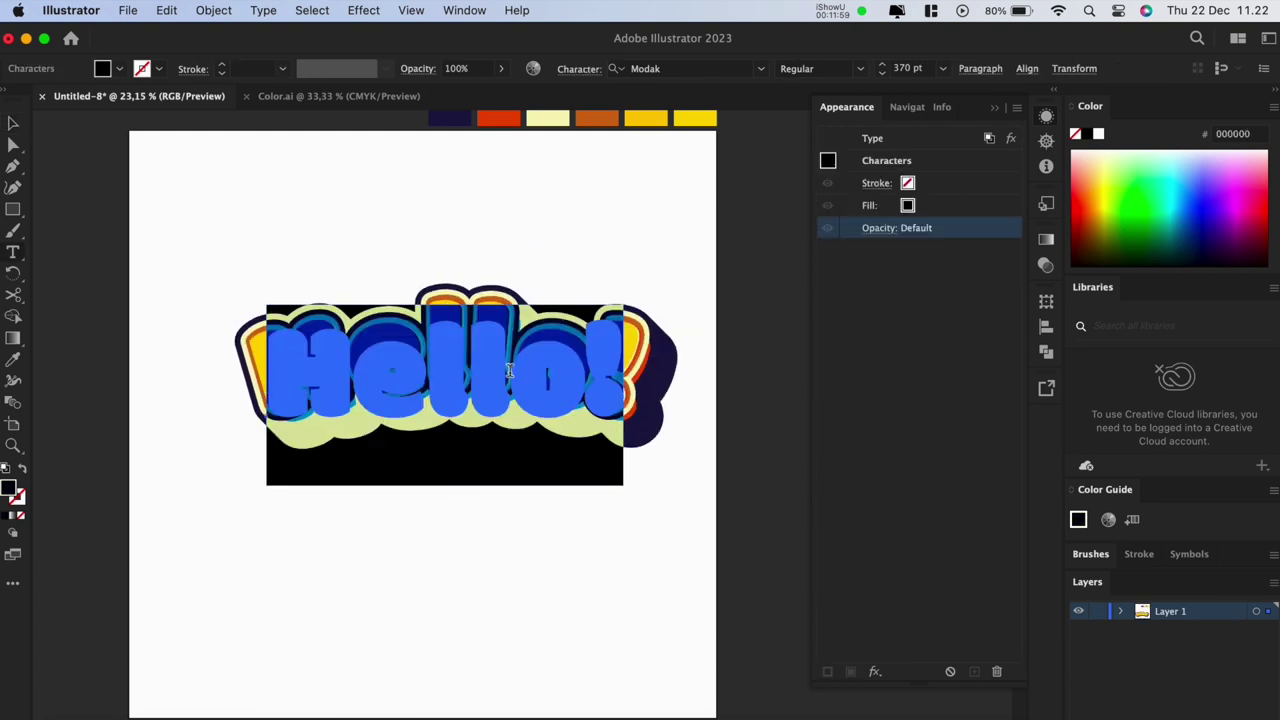
pyautogui.click(13, 123)
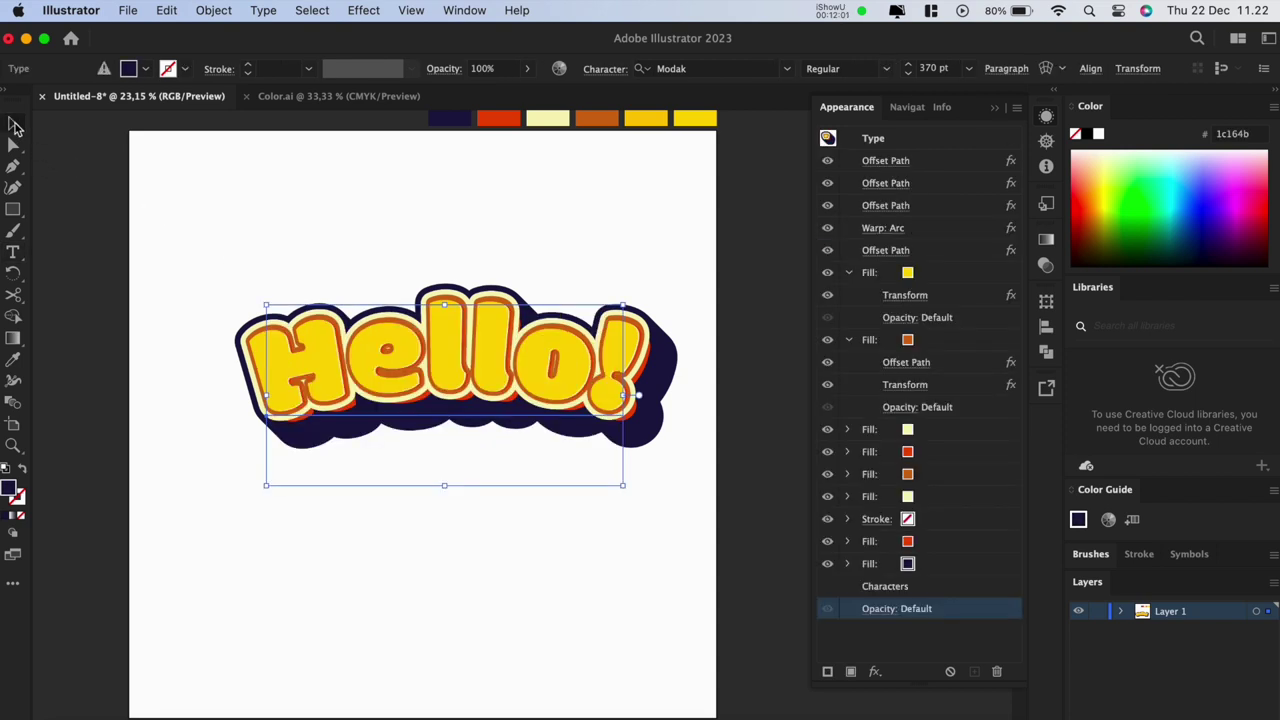
pyautogui.moveTo(492, 395)
pyautogui.mouseDown()
pyautogui.moveTo(495, 510)
pyautogui.moveTo(507, 397)
pyautogui.mouseUp()
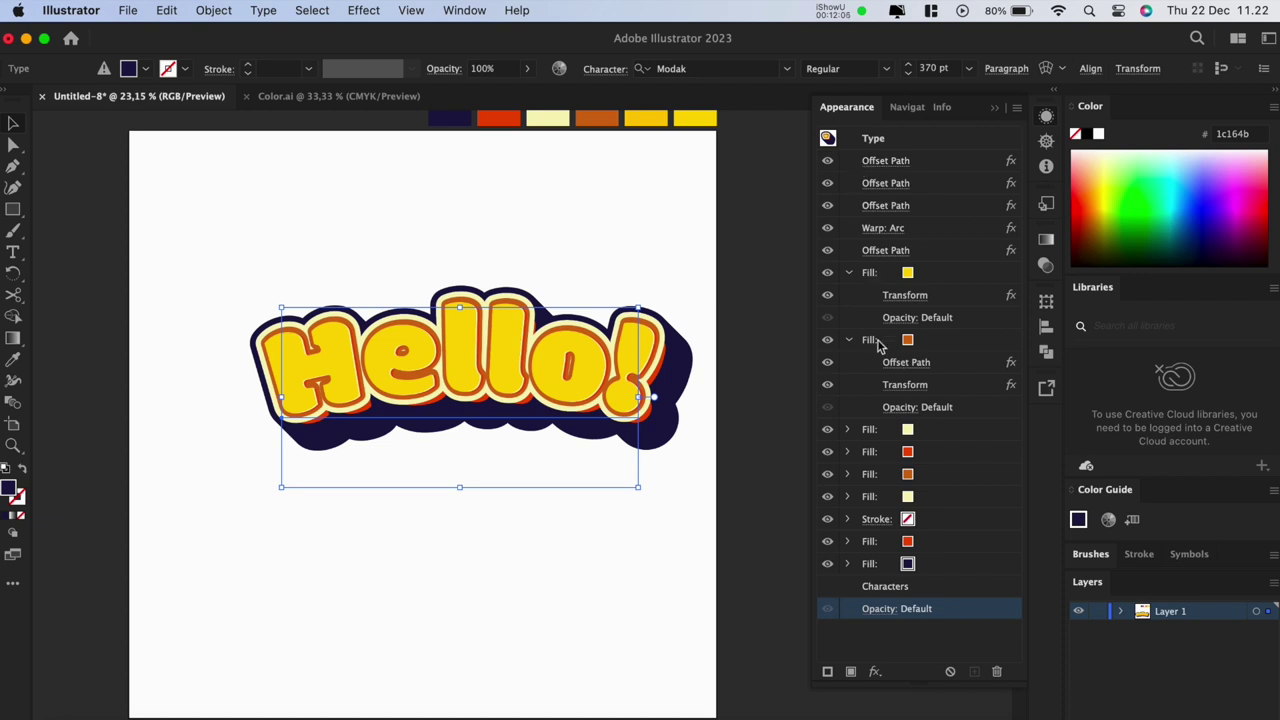
# Recolour one of the Hello! fills to pale cream fcf8c9 in the Appearance panel.
pyautogui.click(904, 433)
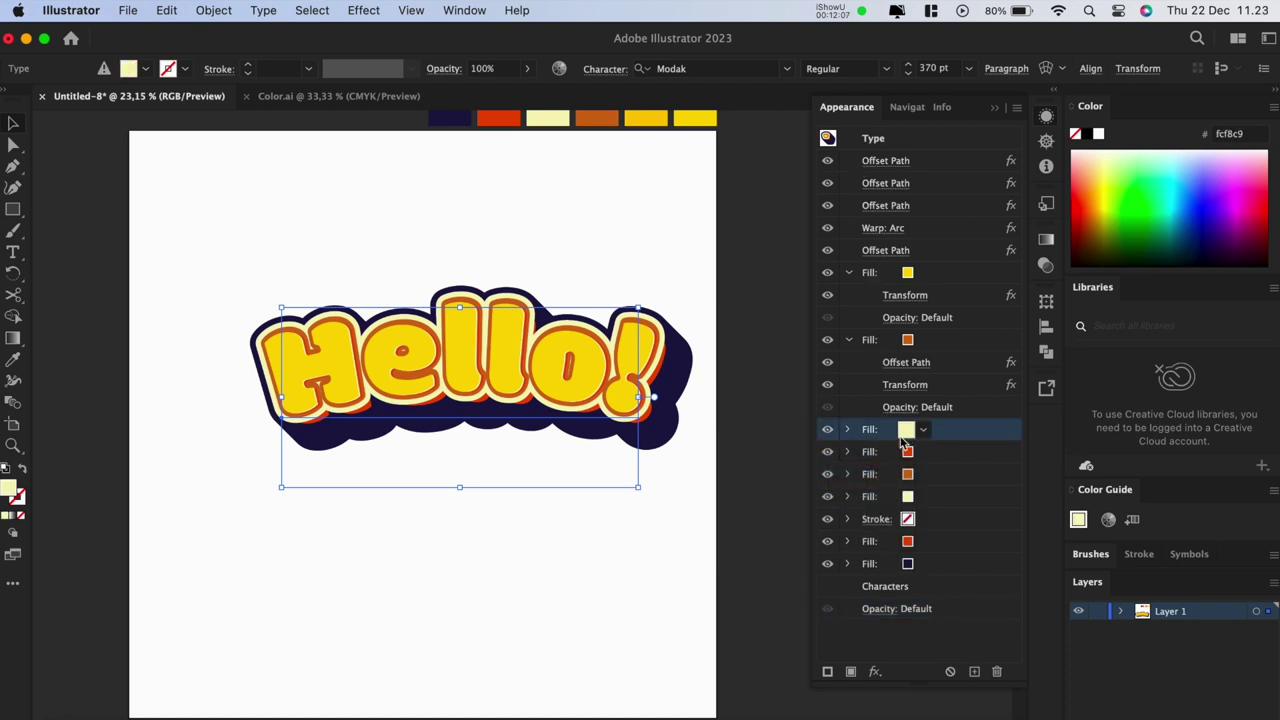
pyautogui.click(906, 431)
pyautogui.click(872, 459)
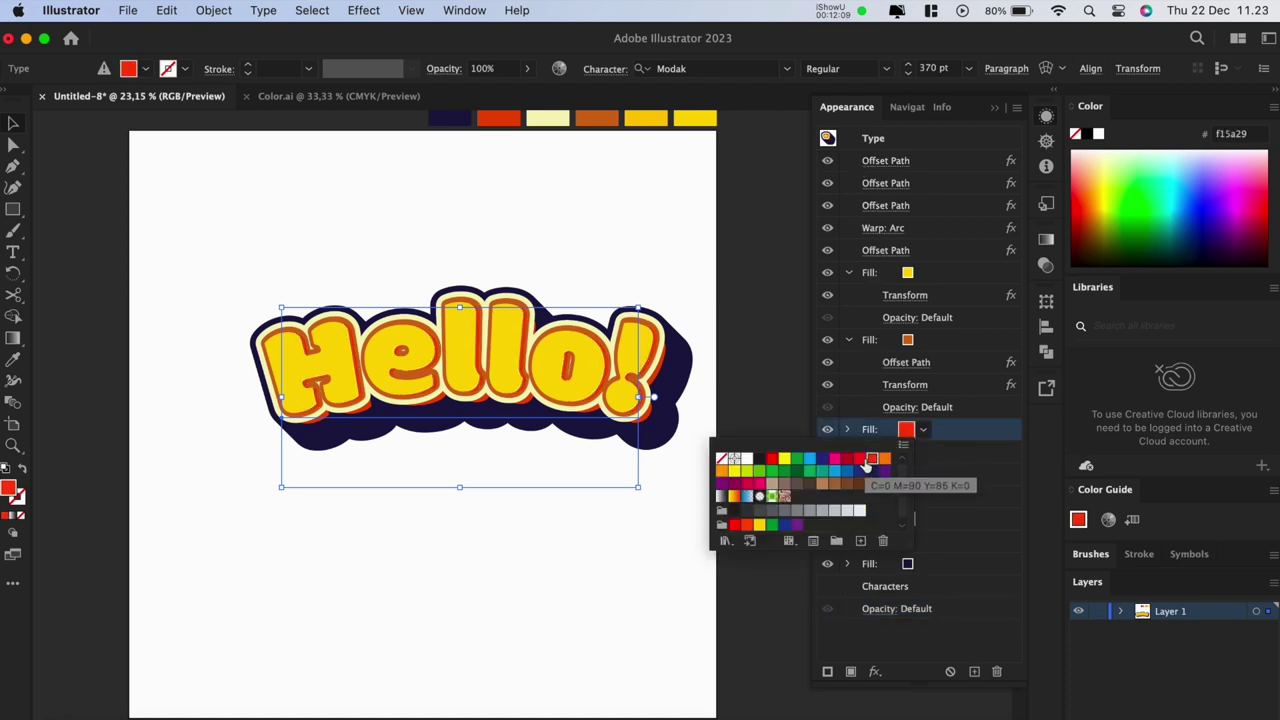
pyautogui.click(859, 459)
pyautogui.click(834, 458)
pyautogui.click(980, 486)
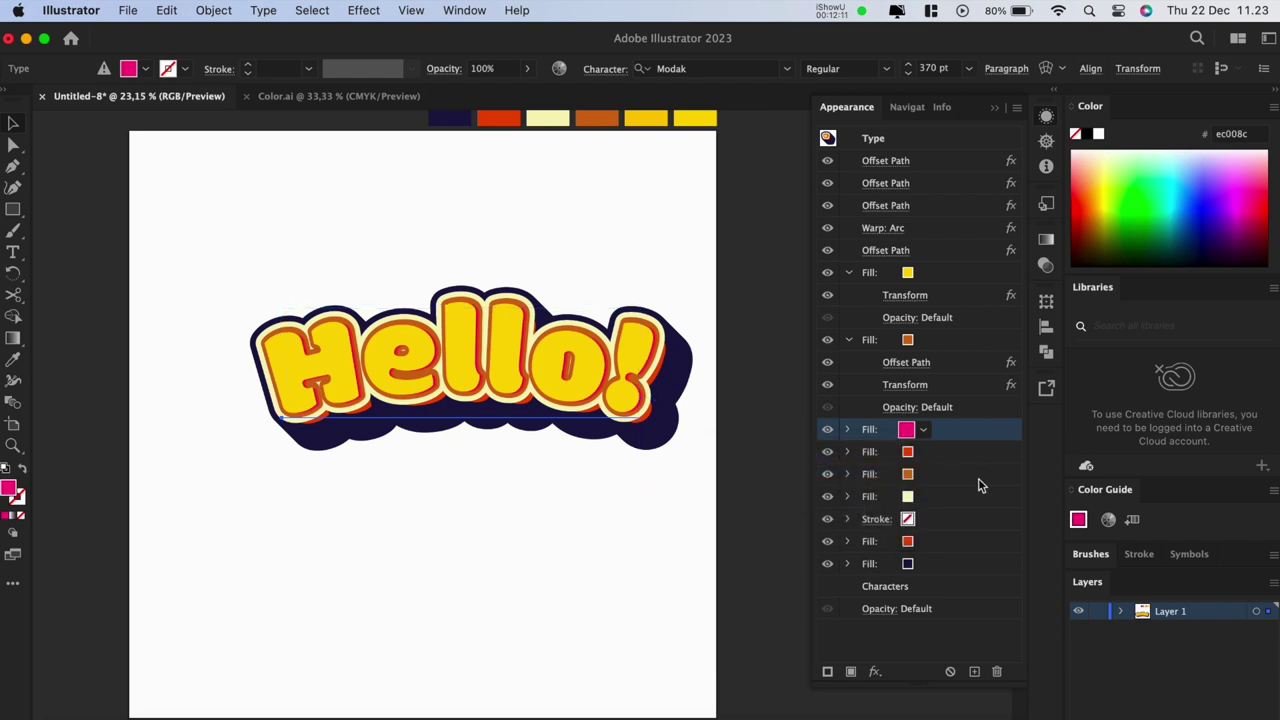
pyautogui.press('super+z')
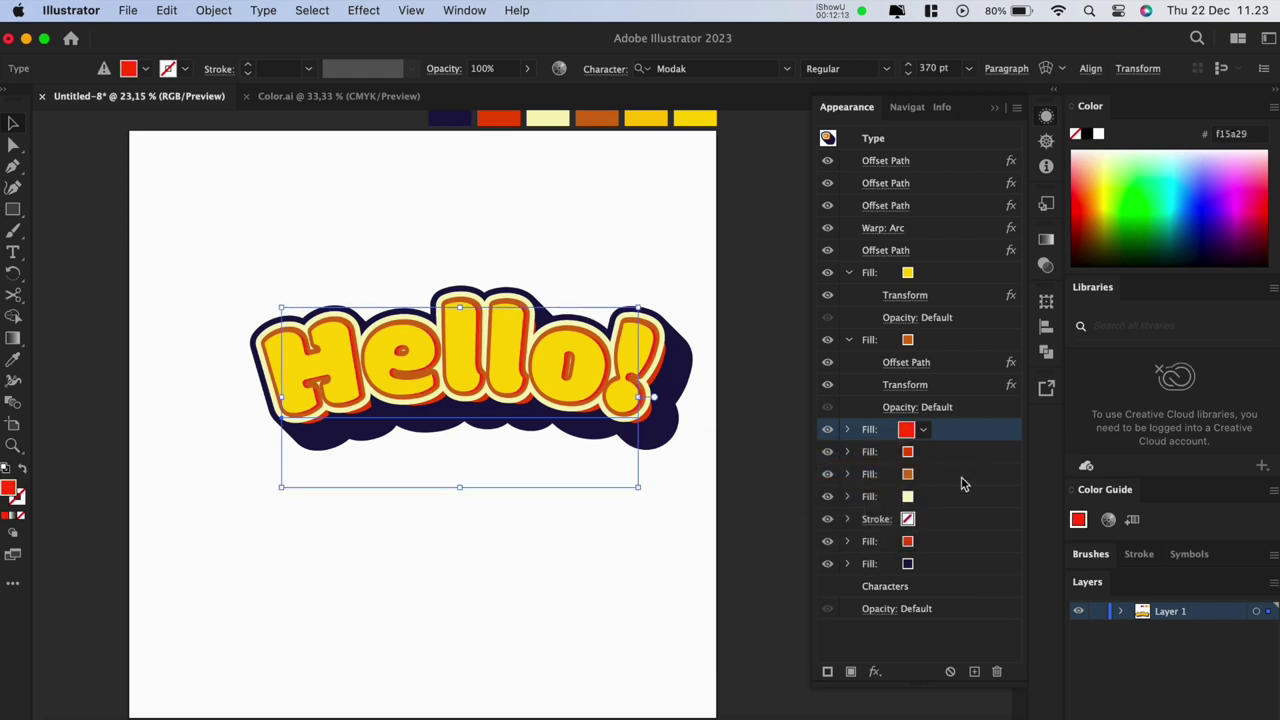
pyautogui.press('super+z')
pyautogui.press('super+z')
pyautogui.press('super+z')
pyautogui.press('super+z')
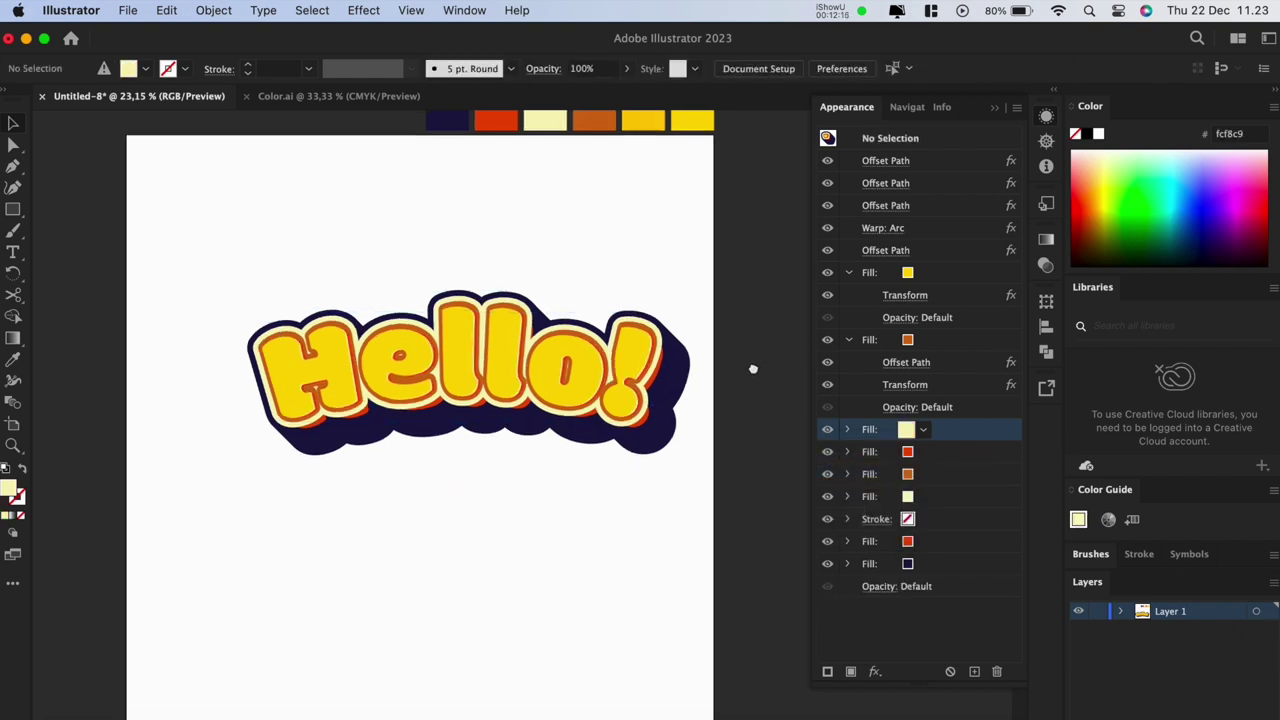
# Centre the Hello! text horizontally and vertically on the artboard, then deselect it.
pyautogui.scroll(2, 576, 393)
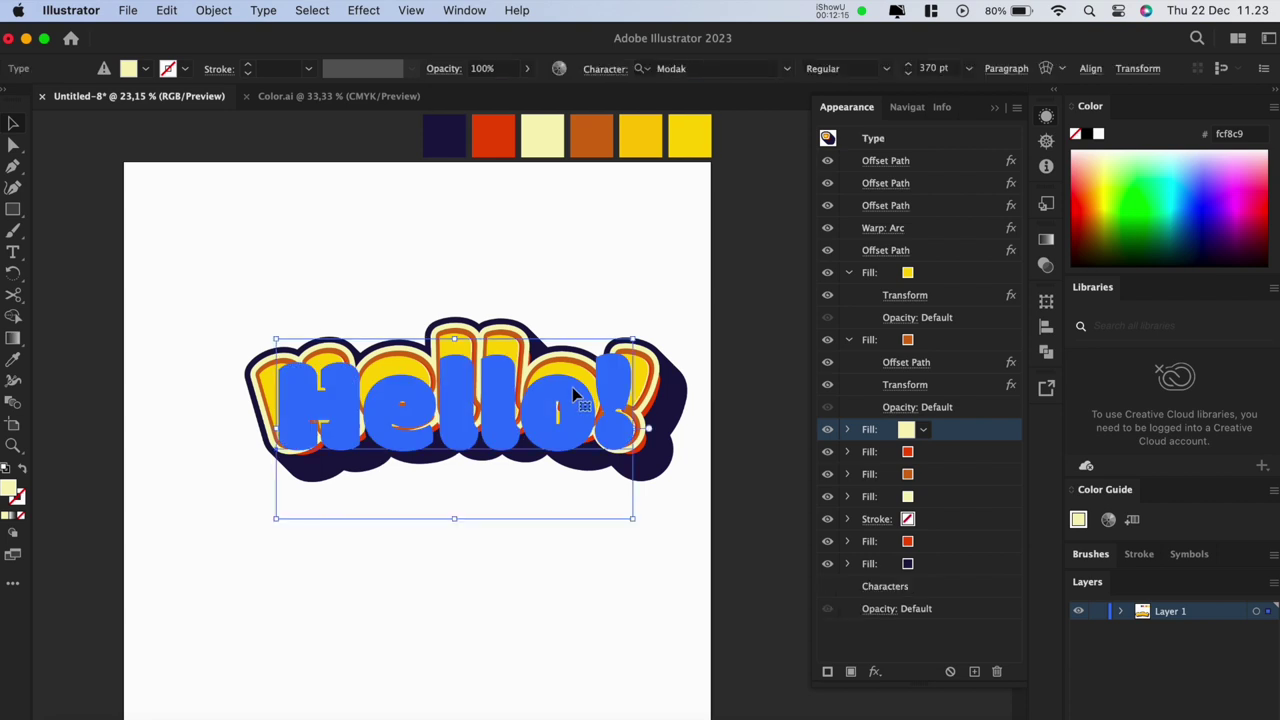
pyautogui.click(1090, 70)
pyautogui.click(933, 120)
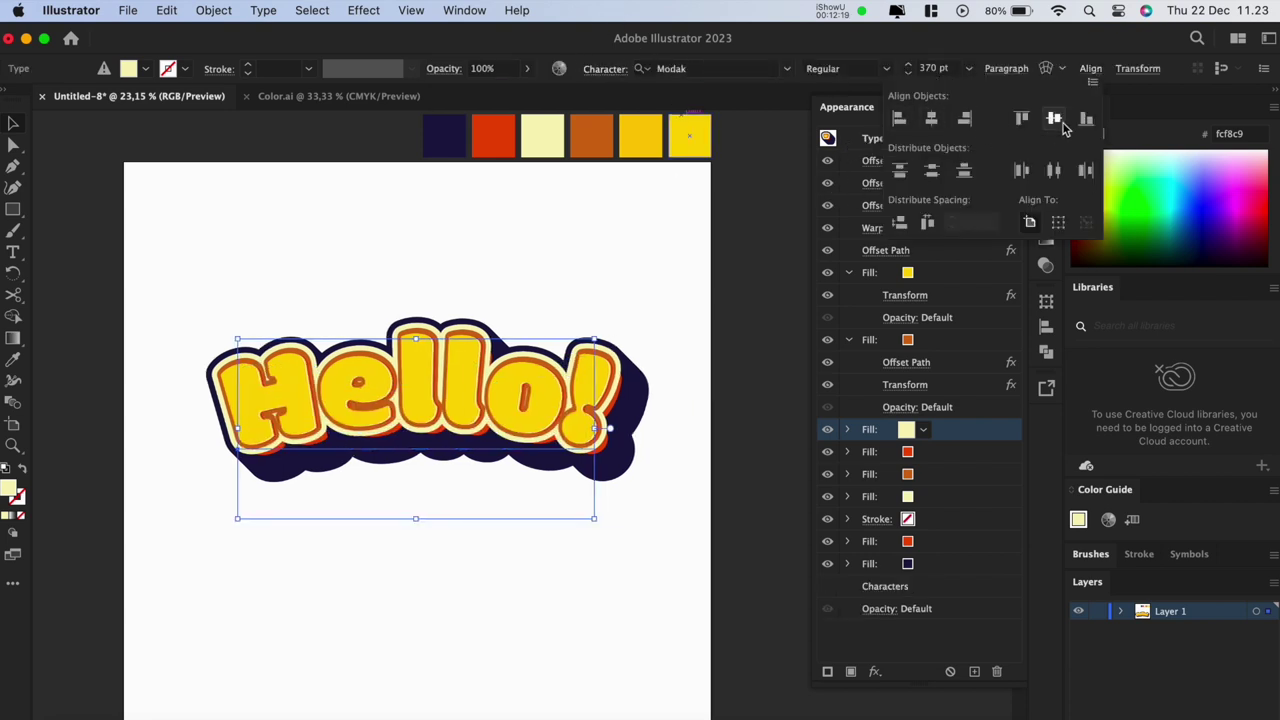
pyautogui.click(1054, 118)
pyautogui.scroll(-2, 690, 410)
pyautogui.click(690, 410)
pyautogui.moveTo(690, 410); pyautogui.dragTo(697, 449)
pyautogui.scroll(1, 742, 417)
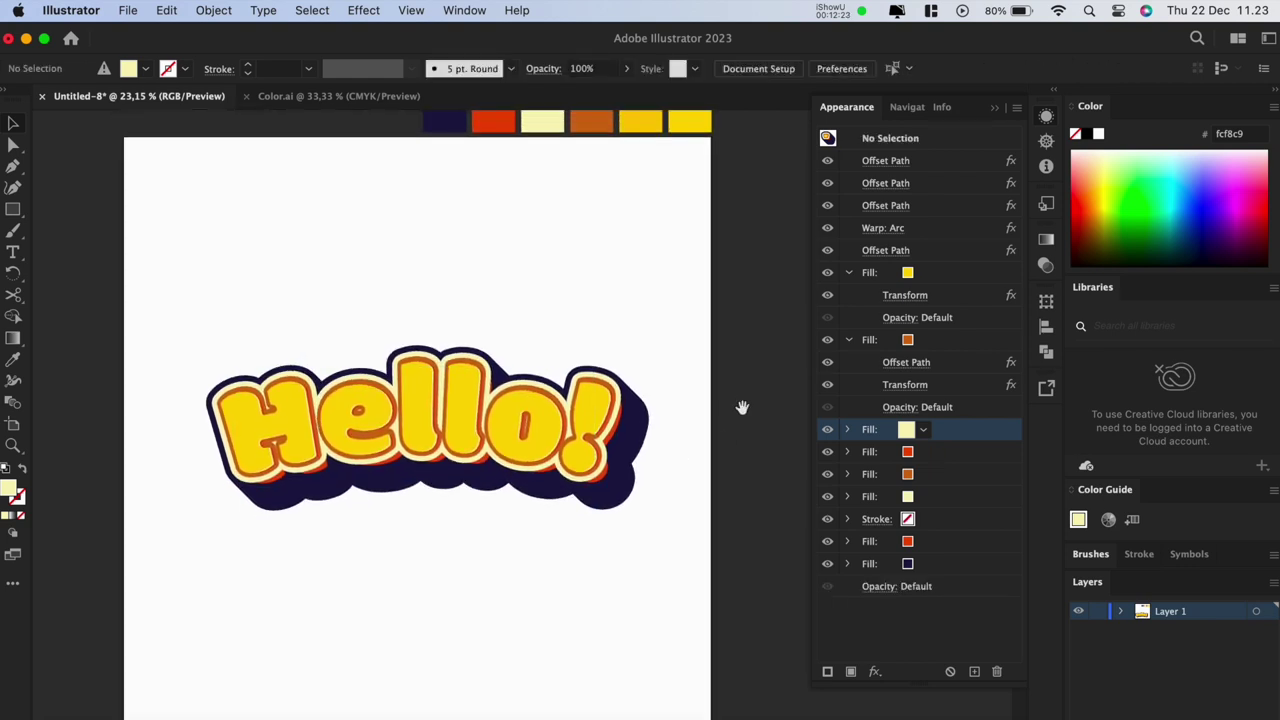
# Create a 1600 × 1600 px rectangle with the Rectangle tool.
pyautogui.click(13, 209)
pyautogui.click(197, 241)
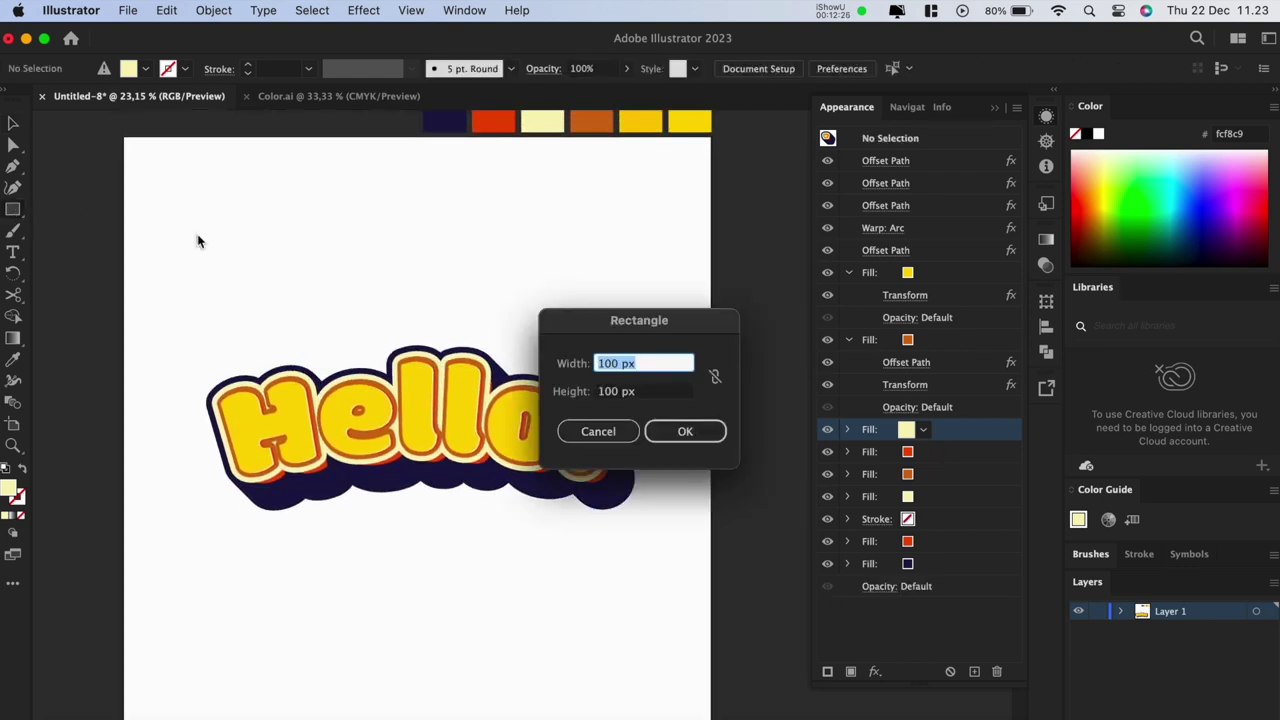
pyautogui.write('1600')
pyautogui.press('Tab')
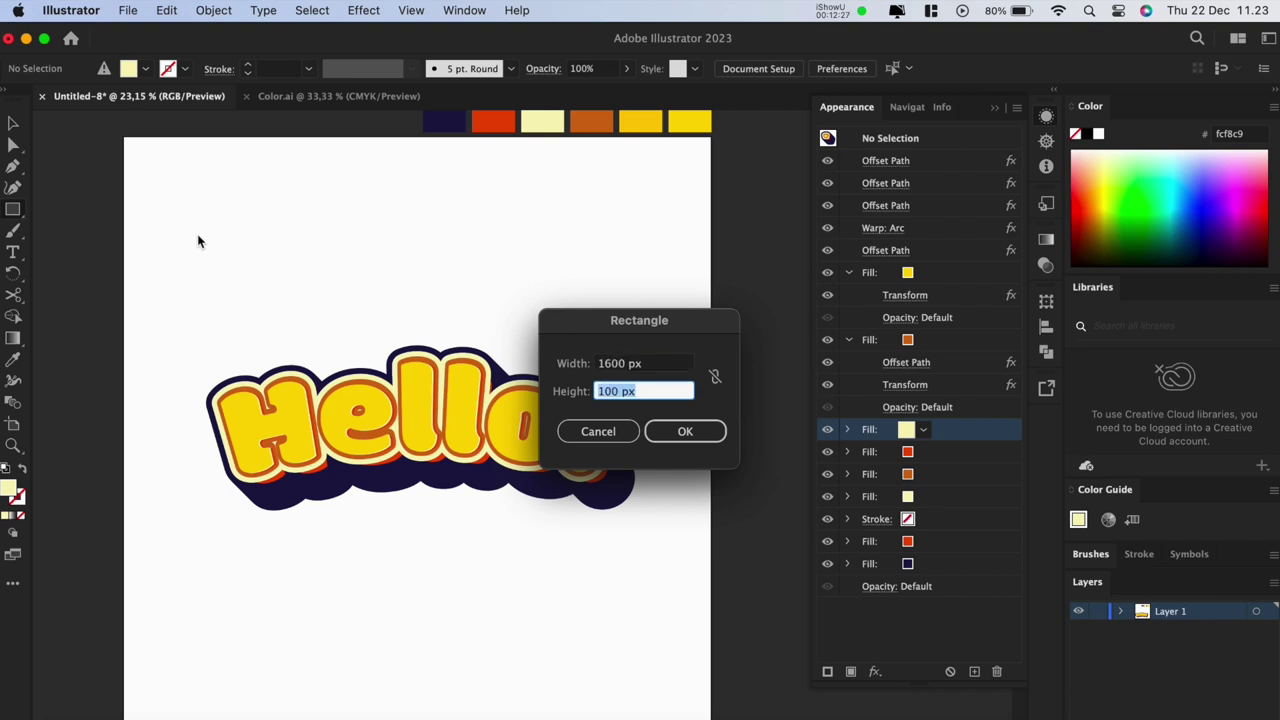
pyautogui.write('1')
pyautogui.press('Return')
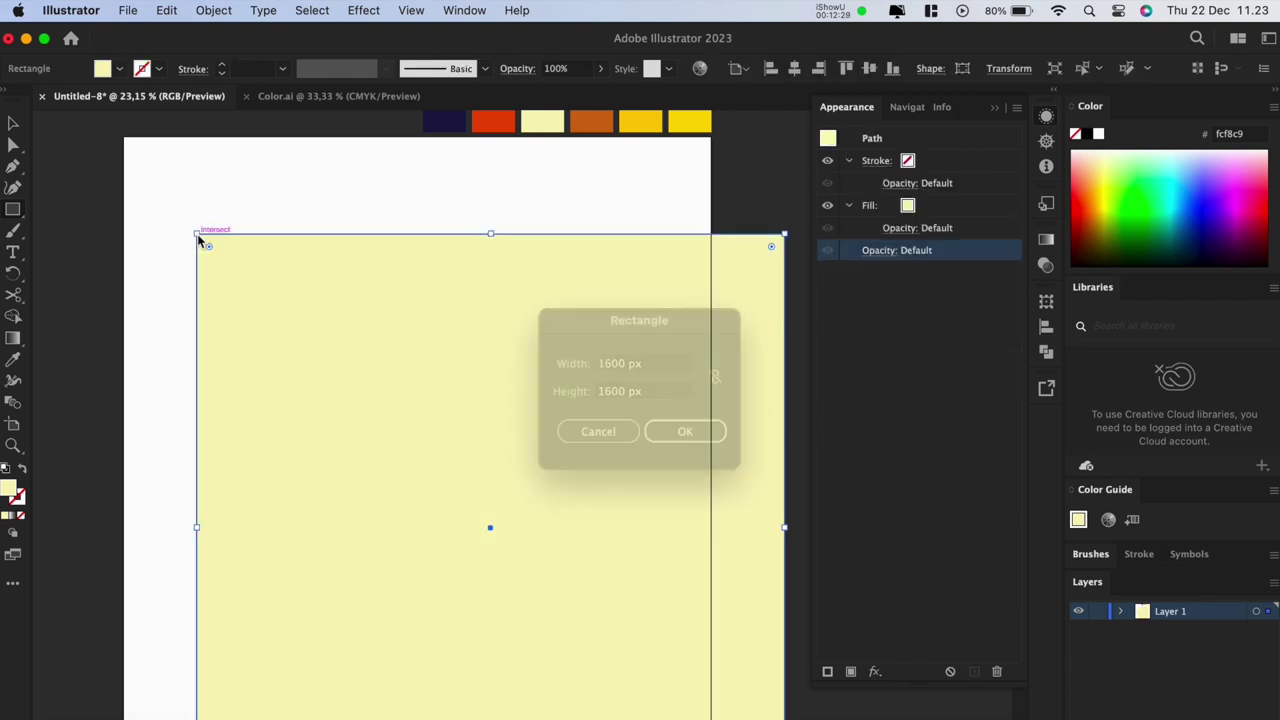
# Centre the rectangle on the artboard and send it behind the Hello! text.
pyautogui.click(794, 68)
pyautogui.click(869, 68)
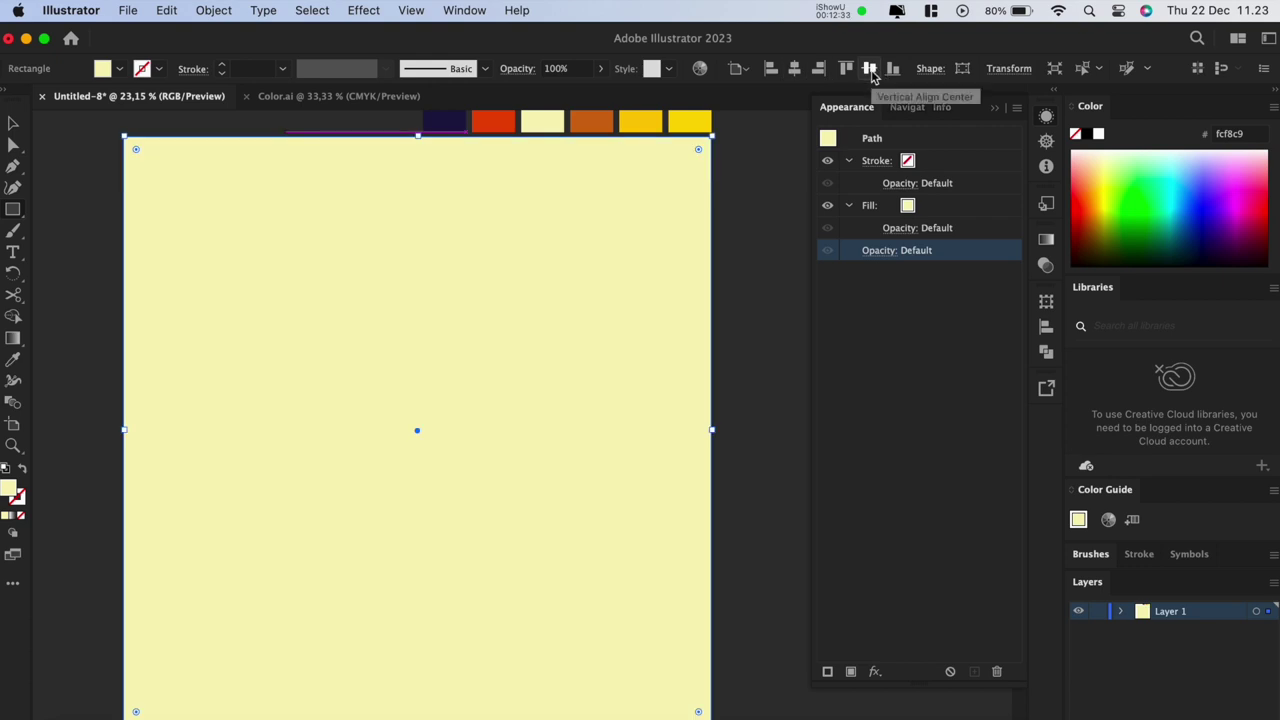
pyautogui.rightClick(669, 200)
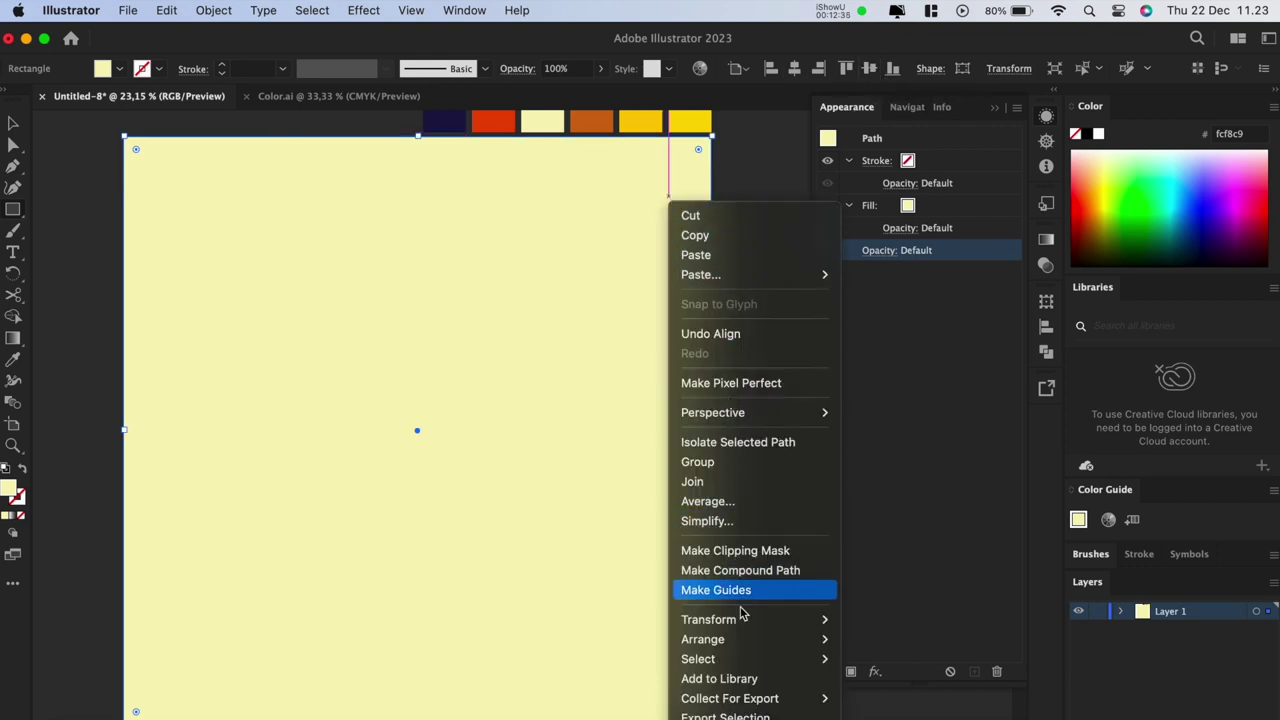
pyautogui.moveTo(785, 652)
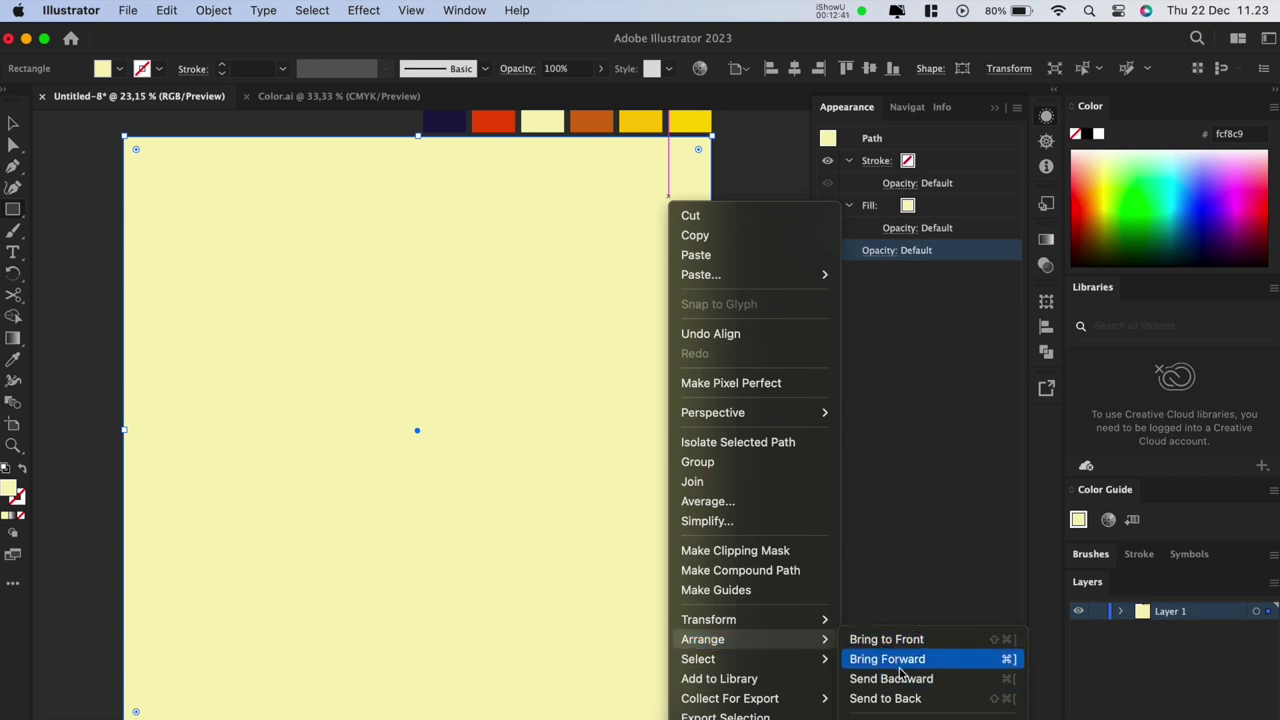
pyautogui.click(900, 698)
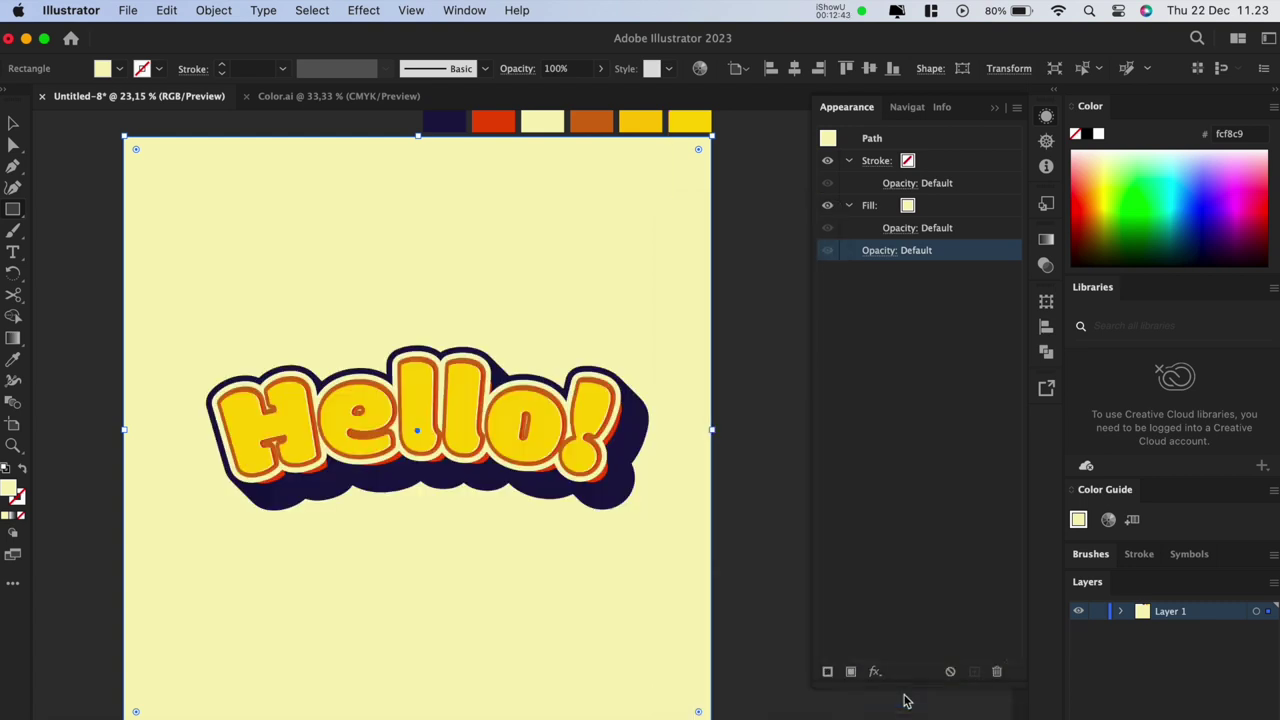
pyautogui.click(764, 543)
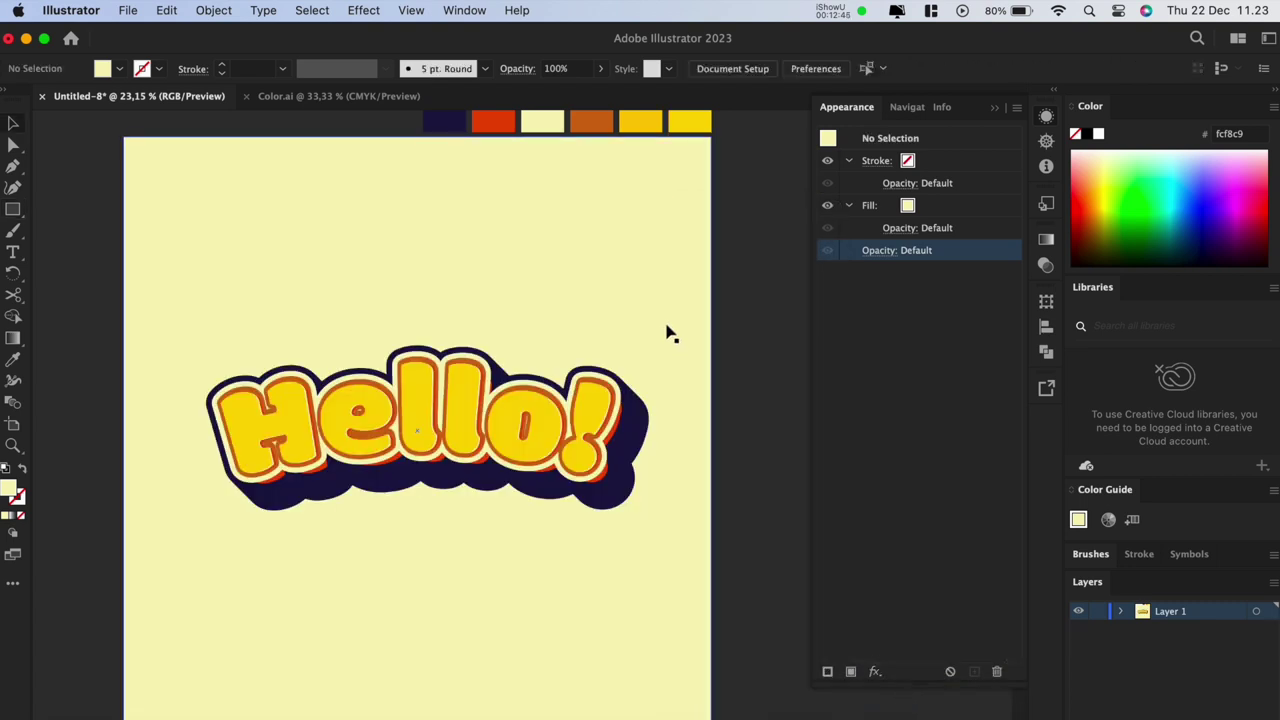
pyautogui.click(670, 335)
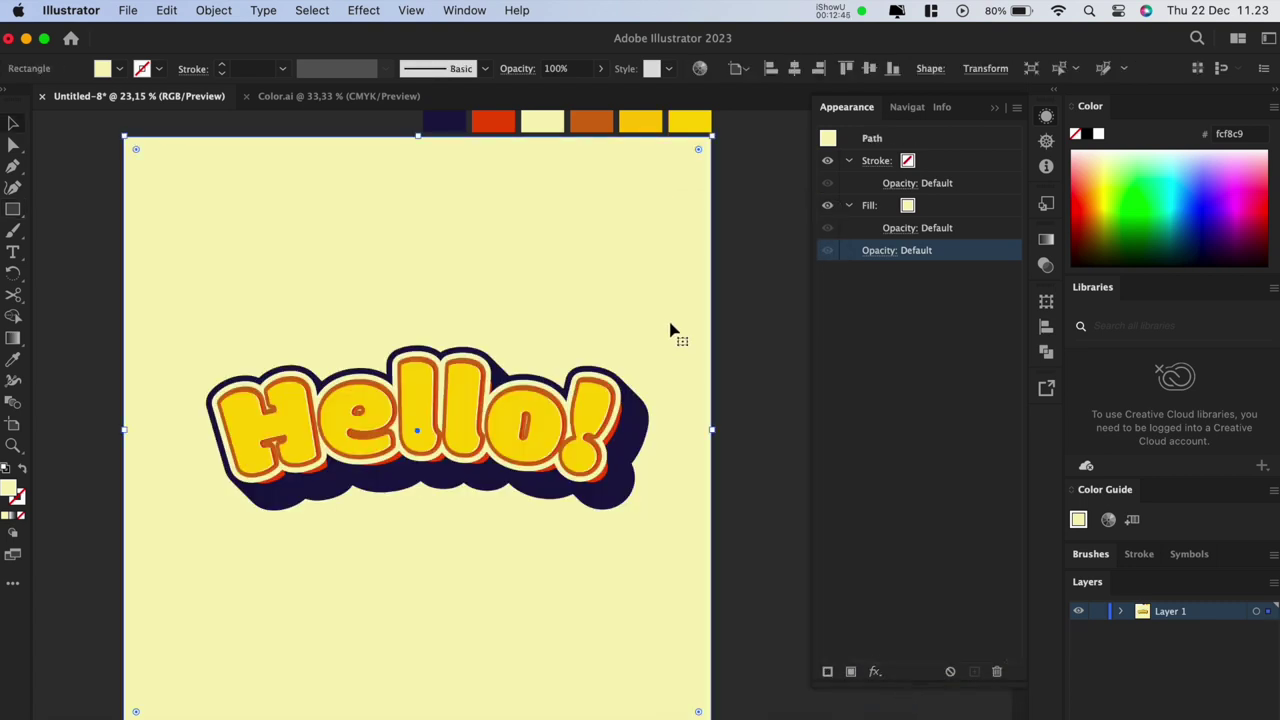
# Give the rectangle a gradient fill with its end stop set to red e16025.
pyautogui.click(1047, 242)
pyautogui.click(978, 369)
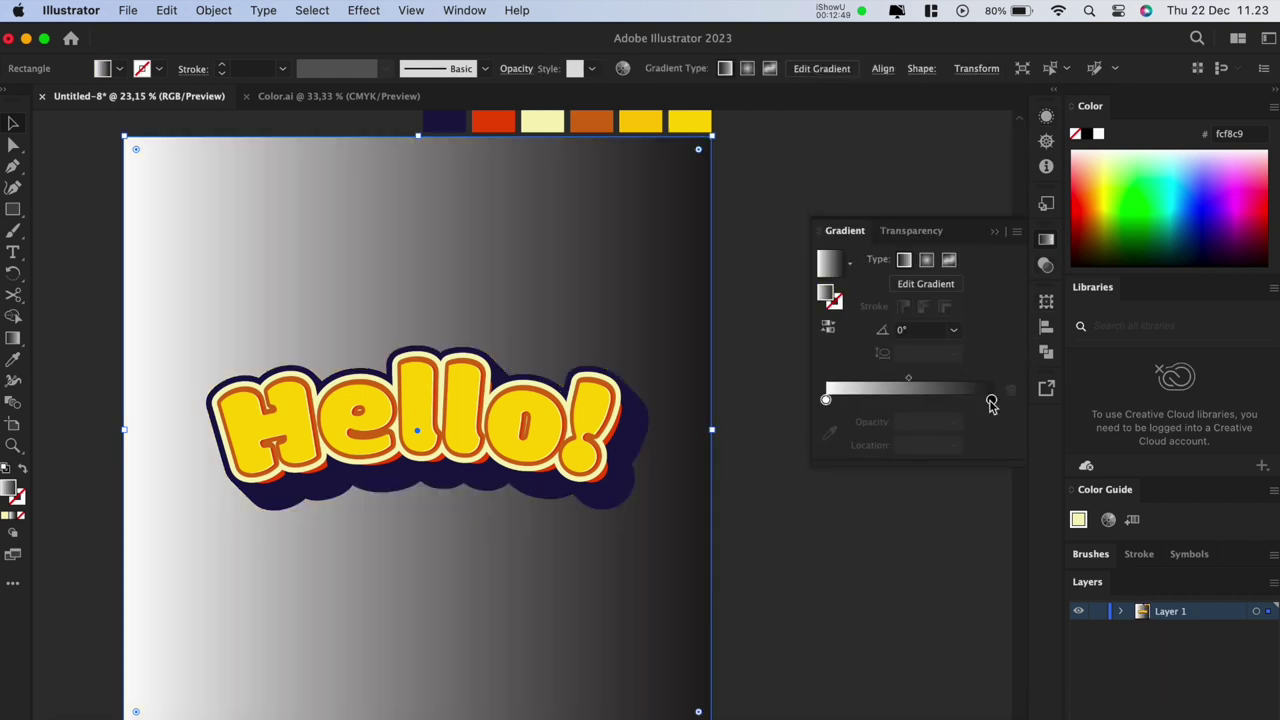
pyautogui.click(991, 402)
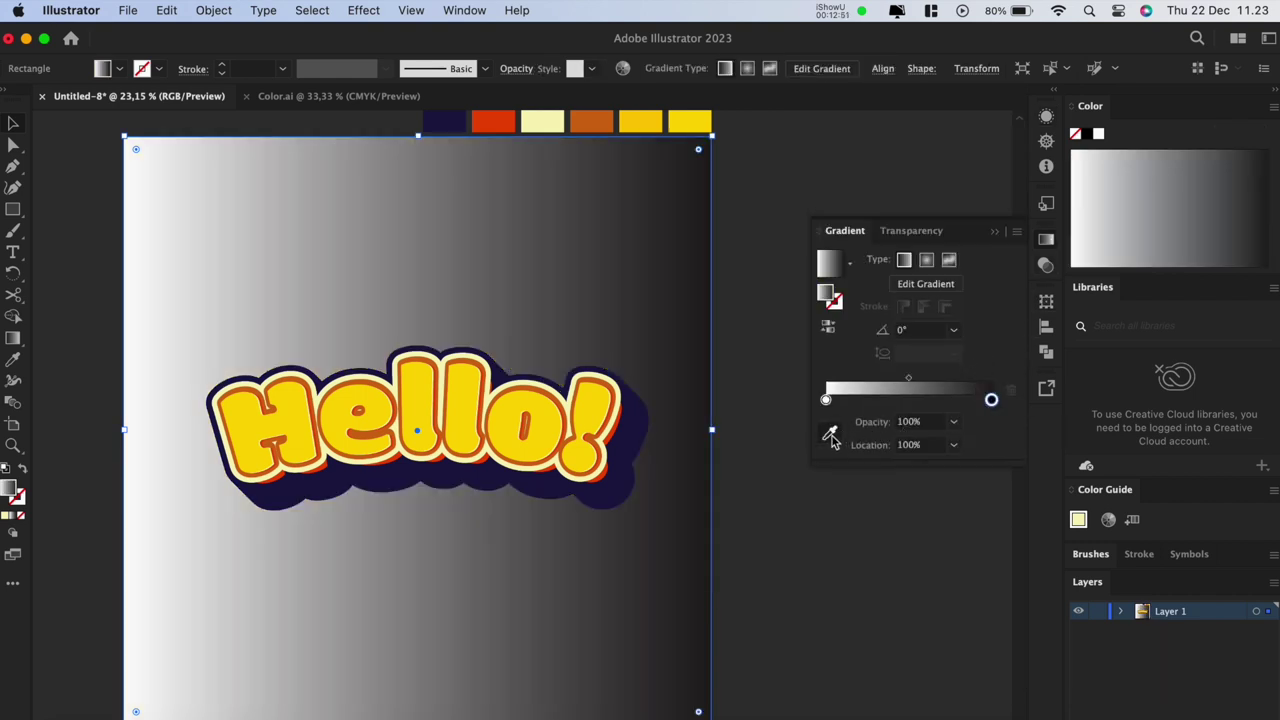
pyautogui.click(830, 433)
pyautogui.click(514, 118)
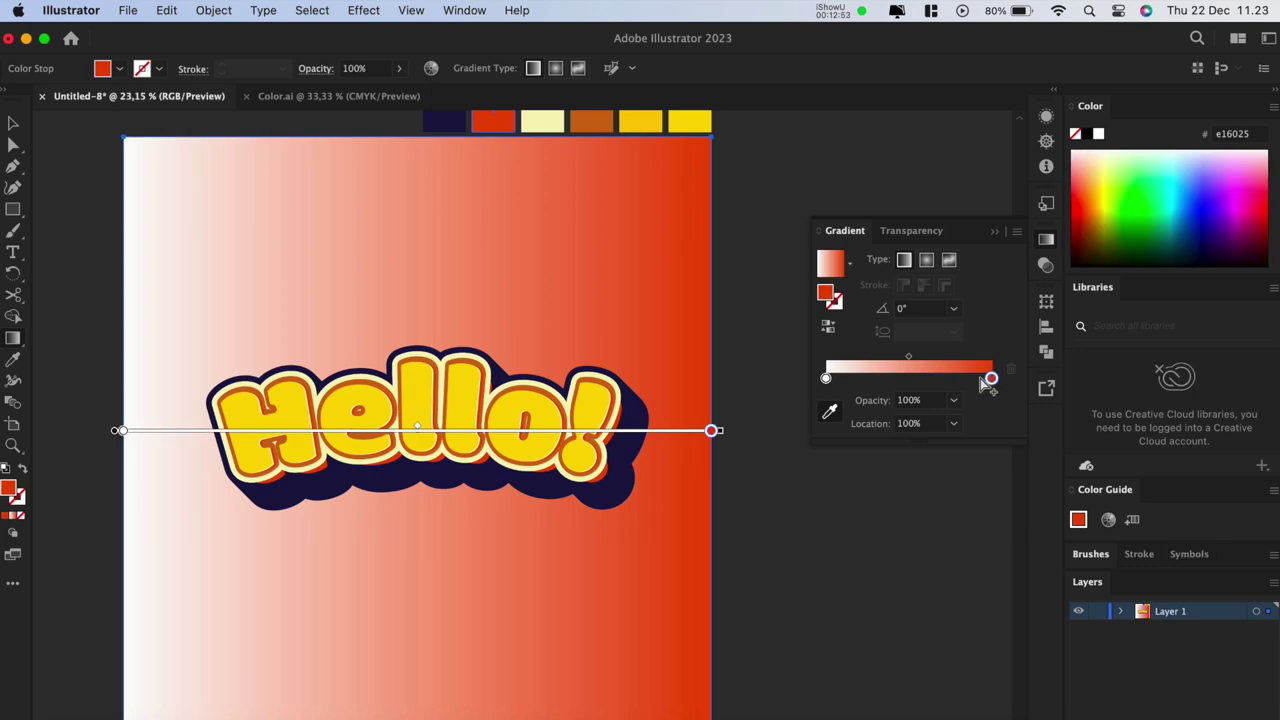
# Set the start stop to yellow fdd229 and make the gradient radial.
pyautogui.moveTo(826, 377); pyautogui.dragTo(829, 377)
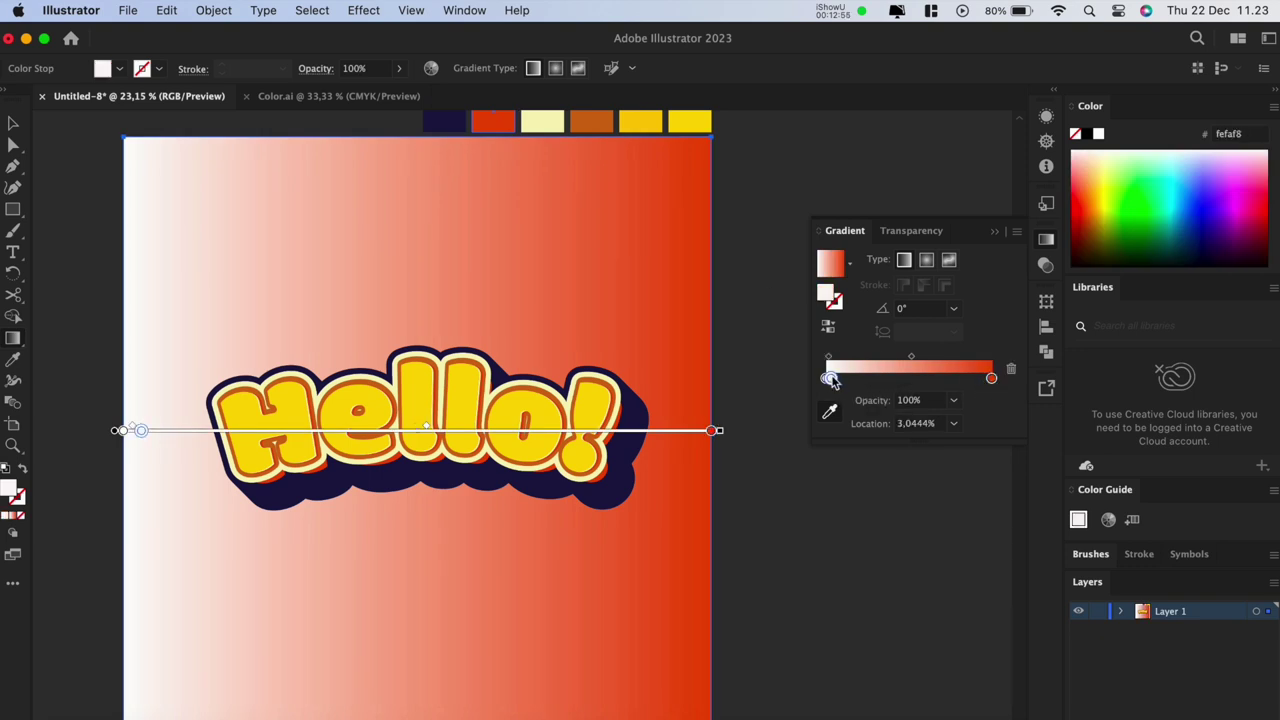
pyautogui.click(866, 378)
pyautogui.click(1011, 369)
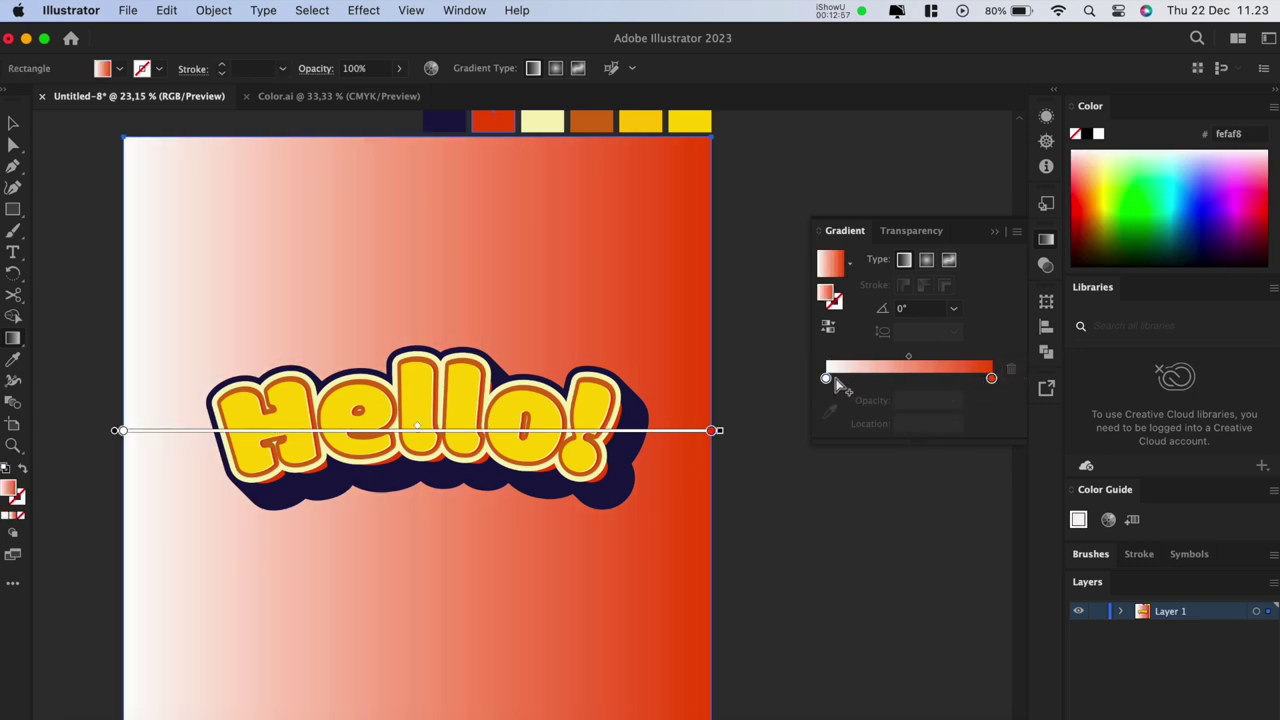
pyautogui.click(826, 378)
pyautogui.click(829, 411)
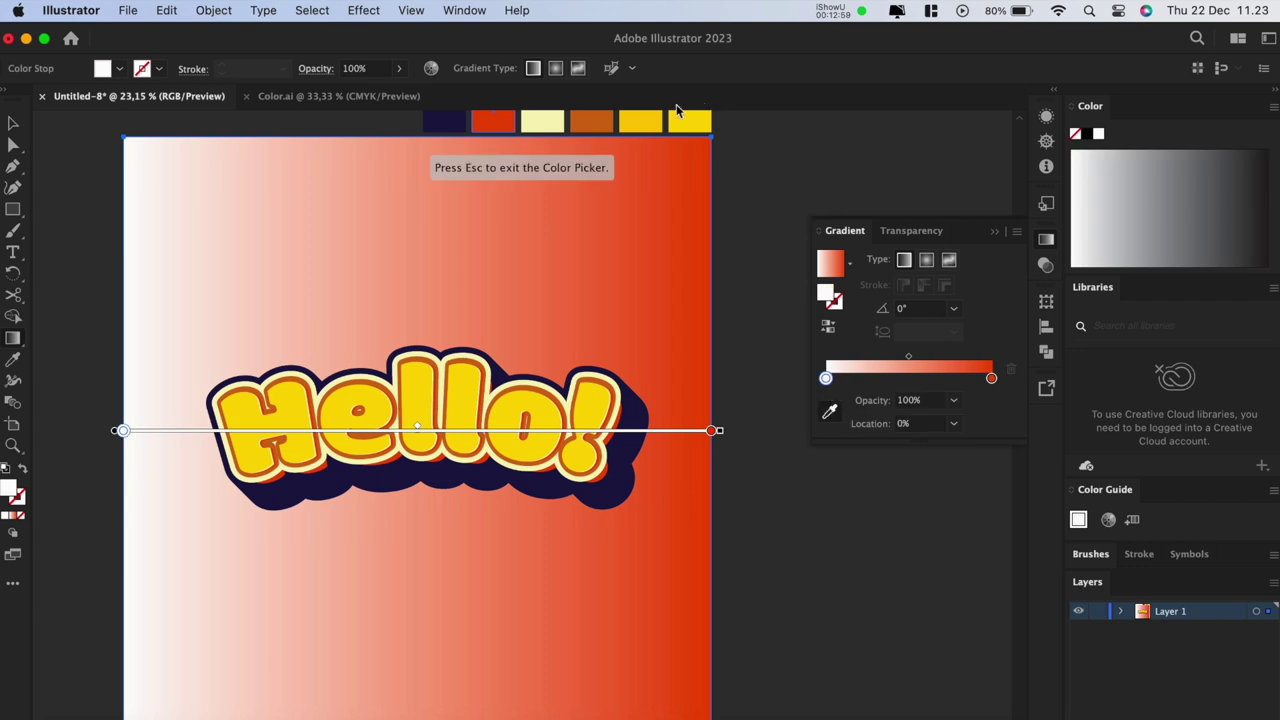
pyautogui.click(644, 122)
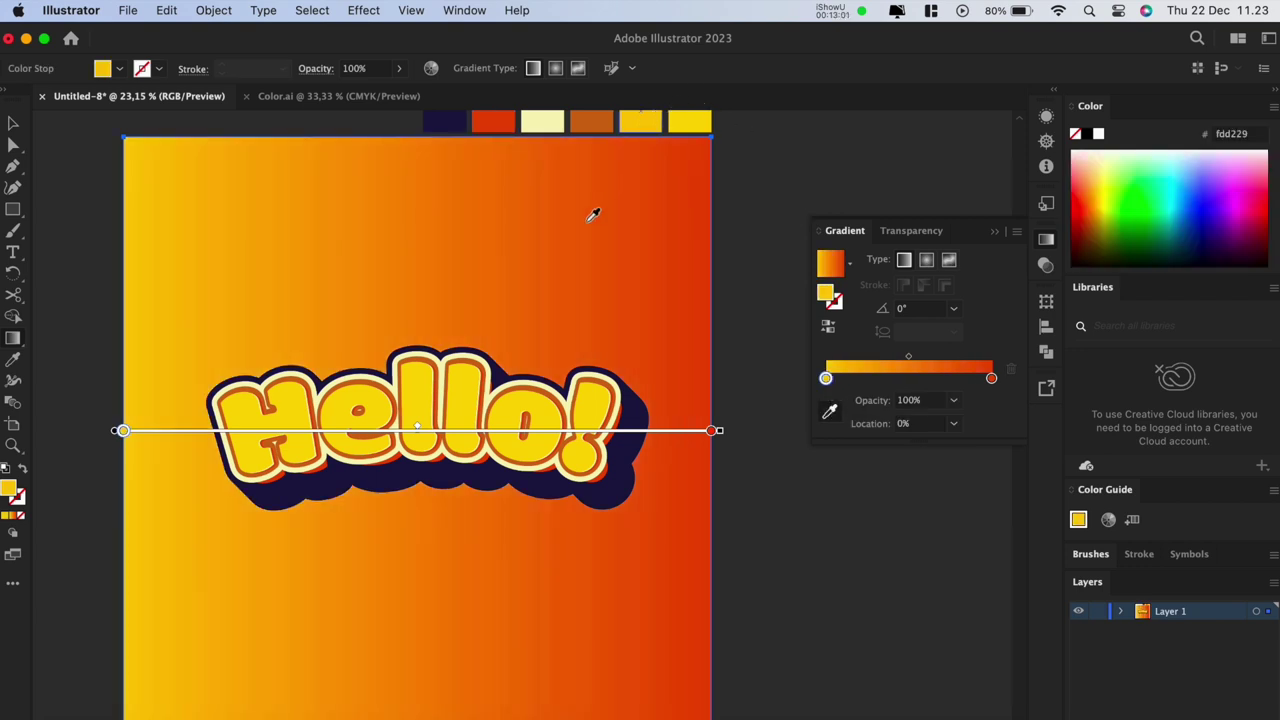
pyautogui.click(924, 262)
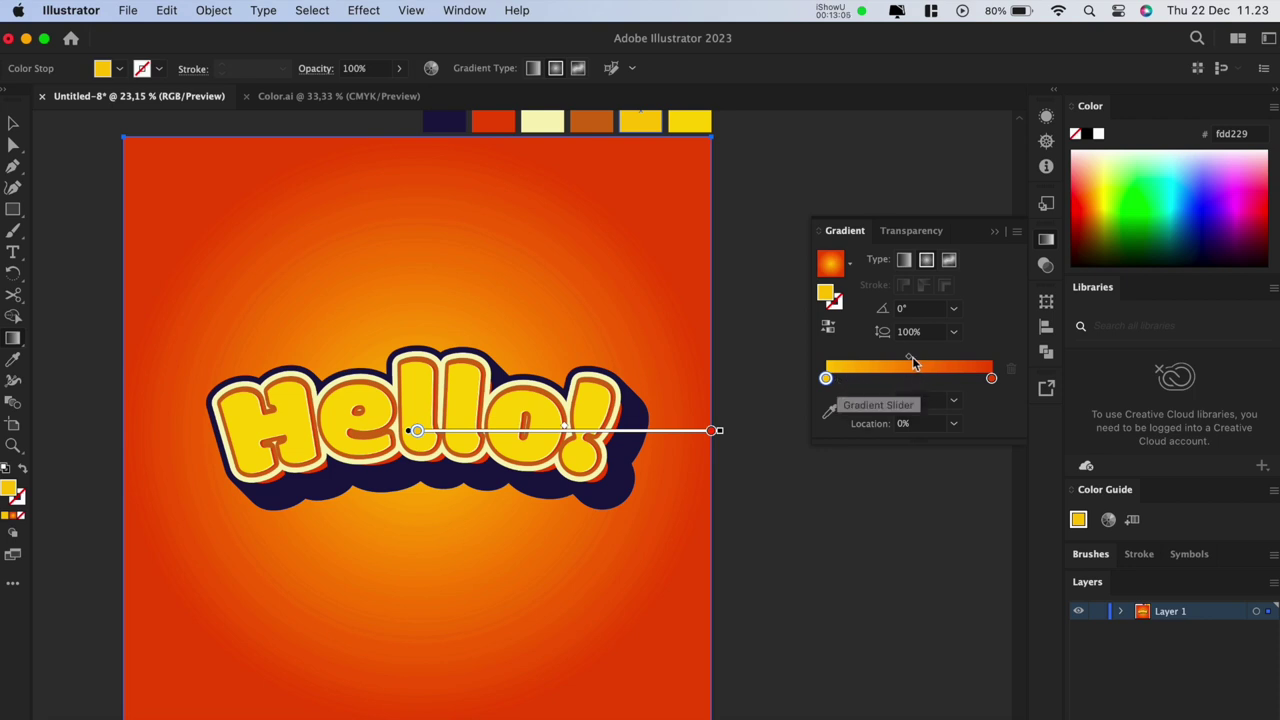
# Push the gradient midpoint outward and recolour the outer stop pale yellow ffed77.
pyautogui.moveTo(912, 356); pyautogui.dragTo(941, 362)
pyautogui.moveTo(905, 359); pyautogui.dragTo(943, 357)
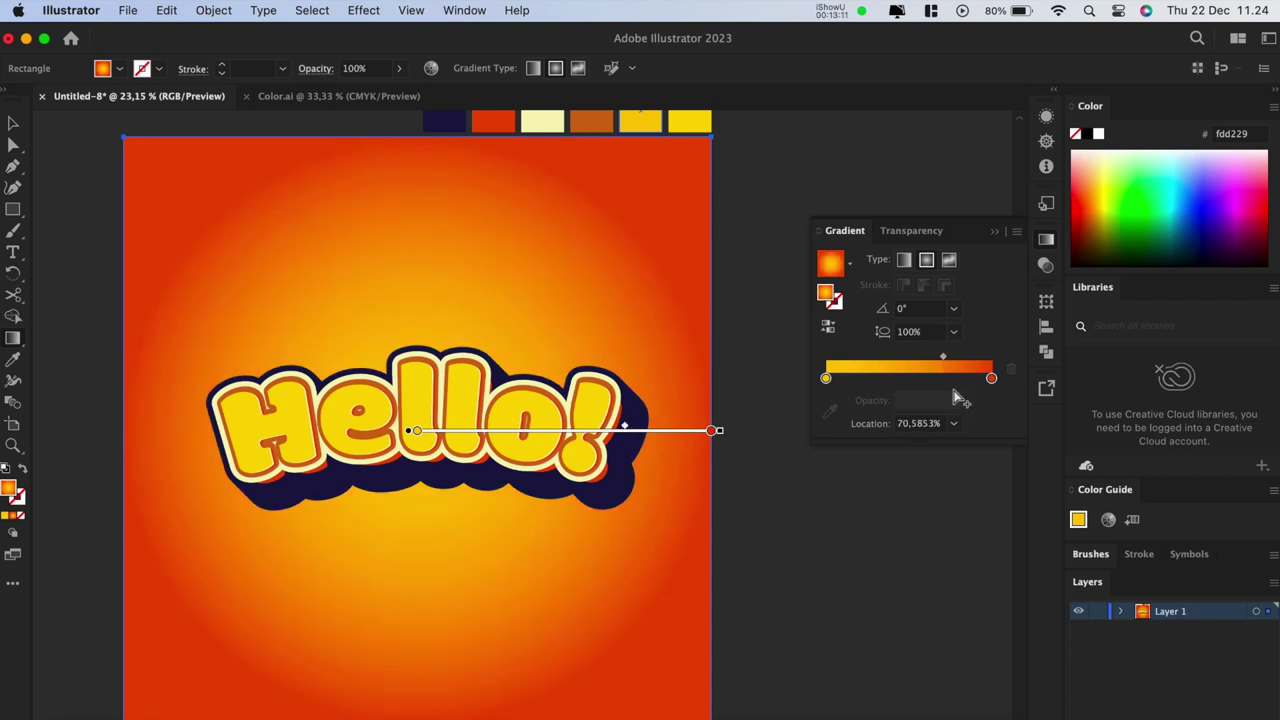
pyautogui.click(991, 378)
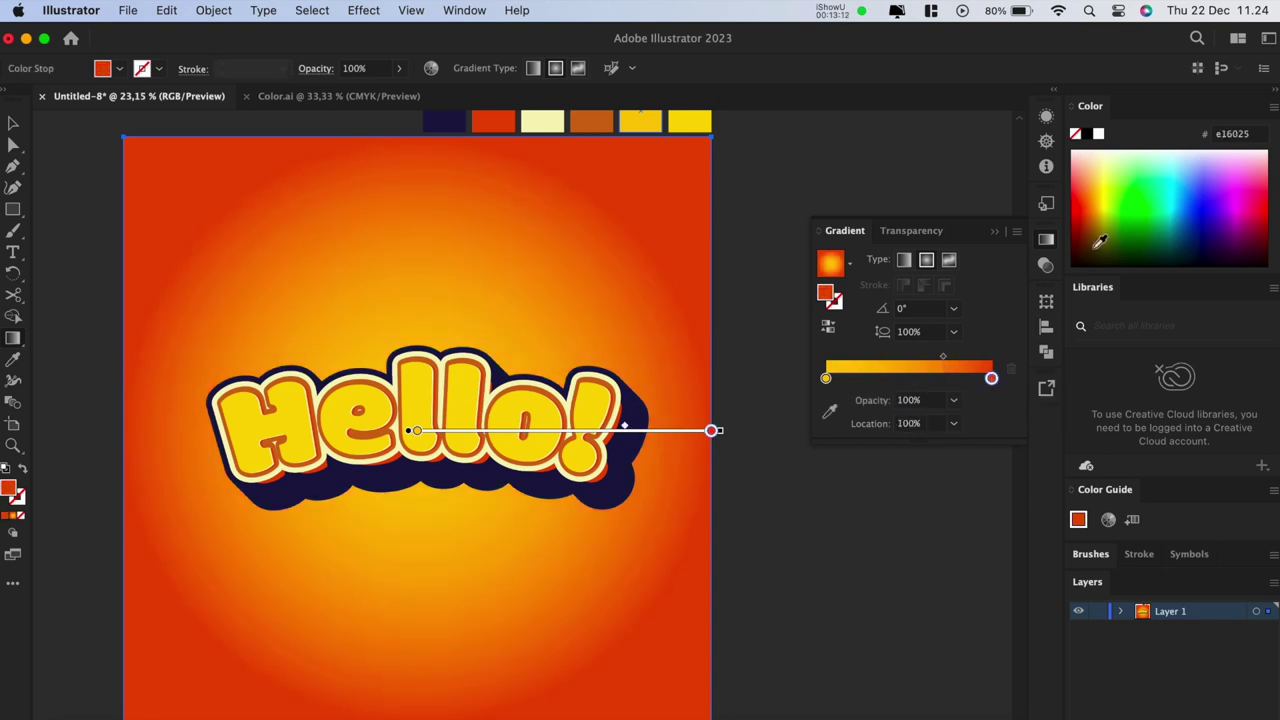
pyautogui.click(1108, 191)
pyautogui.click(1106, 198)
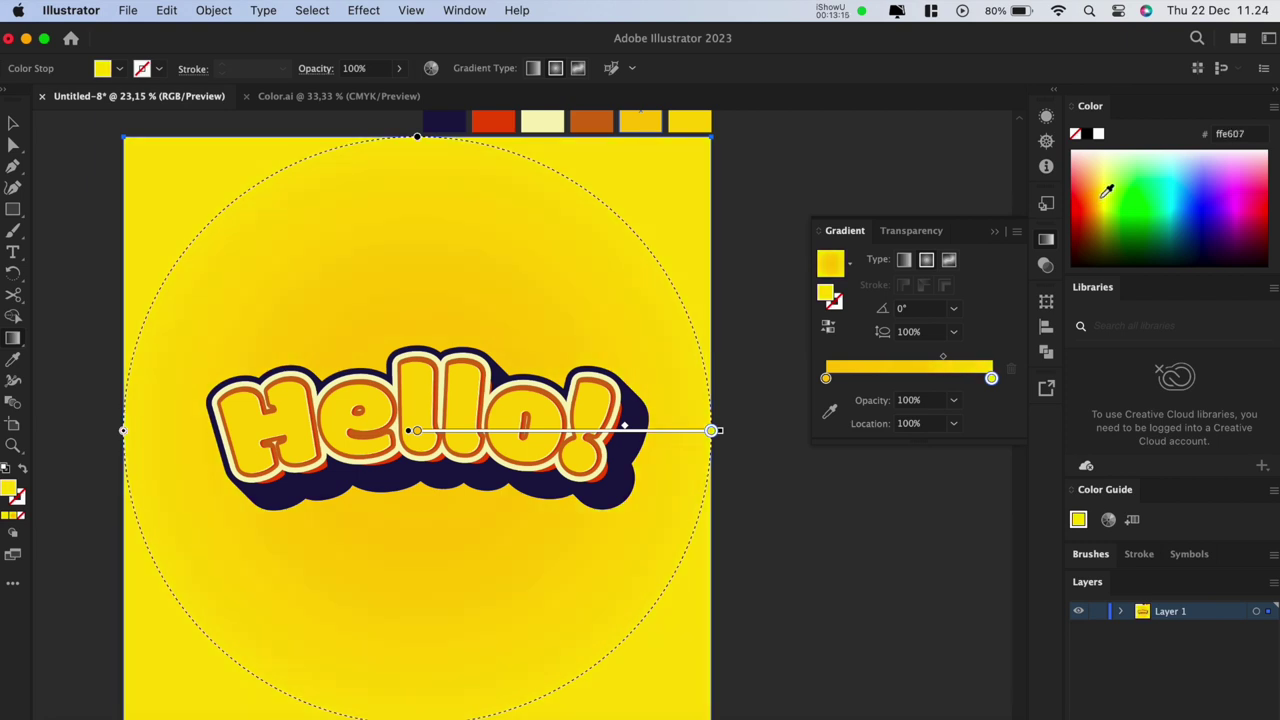
pyautogui.click(1109, 178)
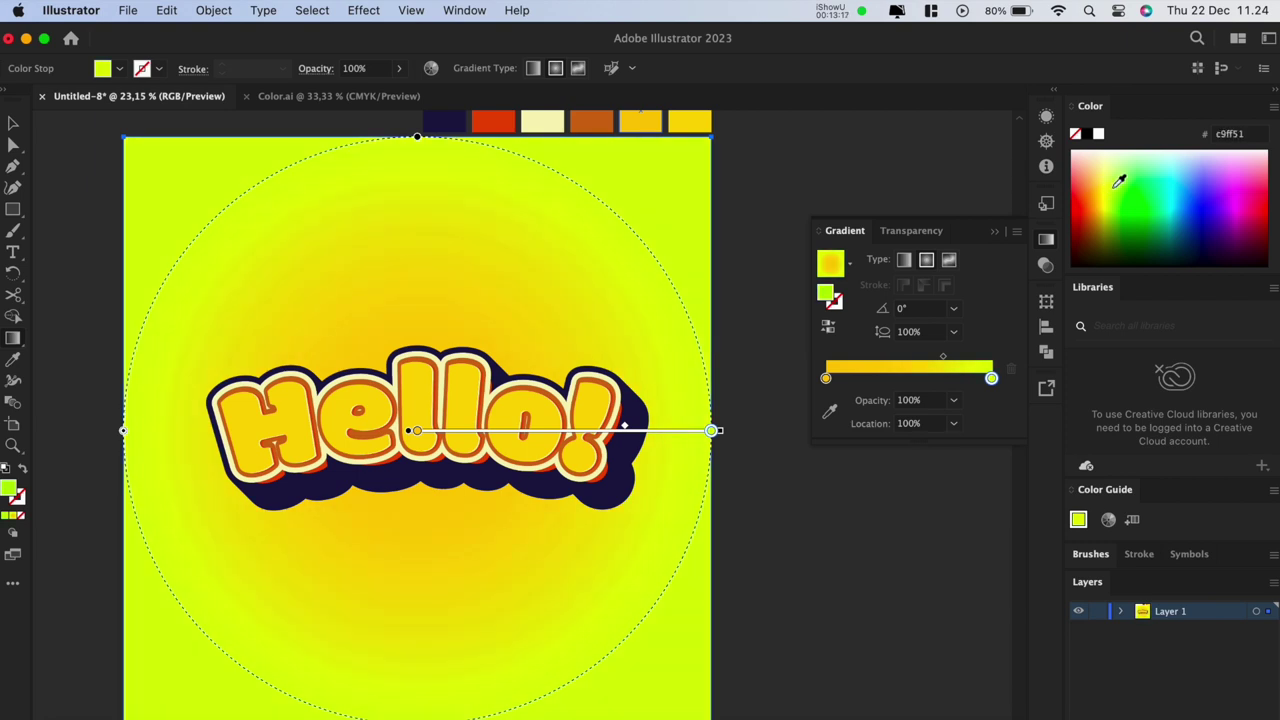
pyautogui.click(1115, 178)
pyautogui.click(1104, 173)
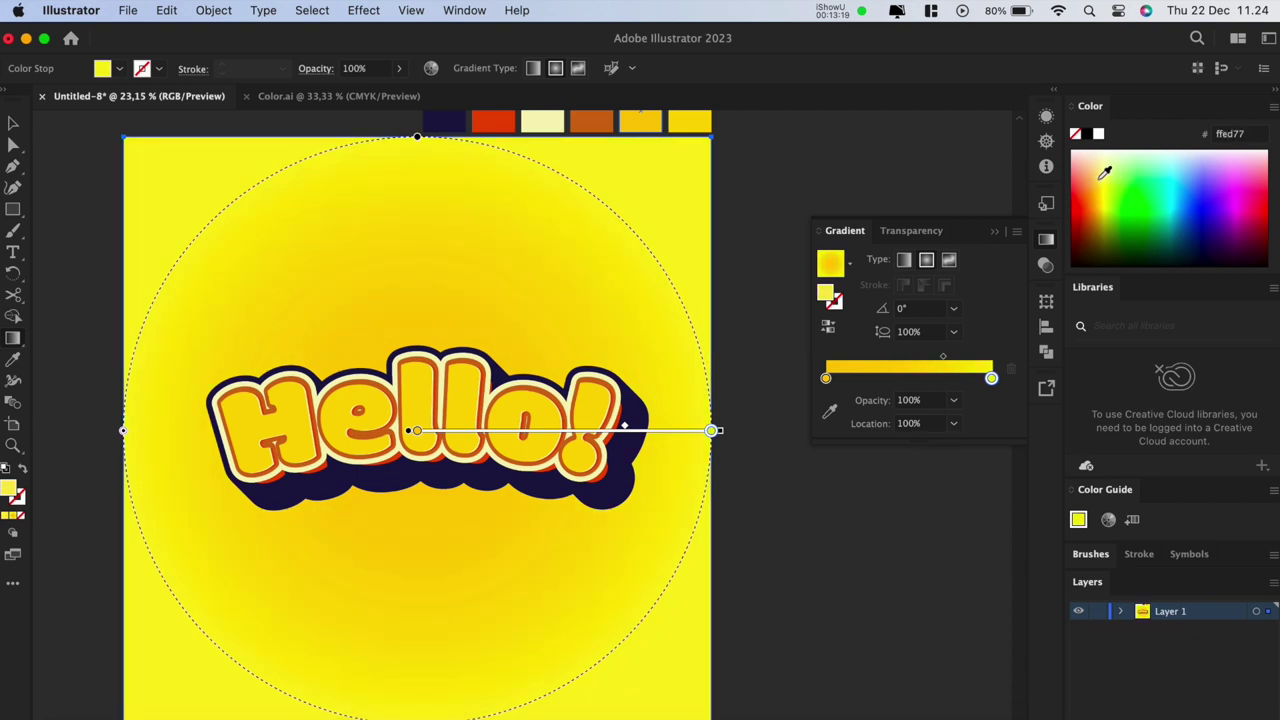
# Reverse the gradient direction and deselect the background rectangle.
pyautogui.click(831, 329)
pyautogui.press('v')
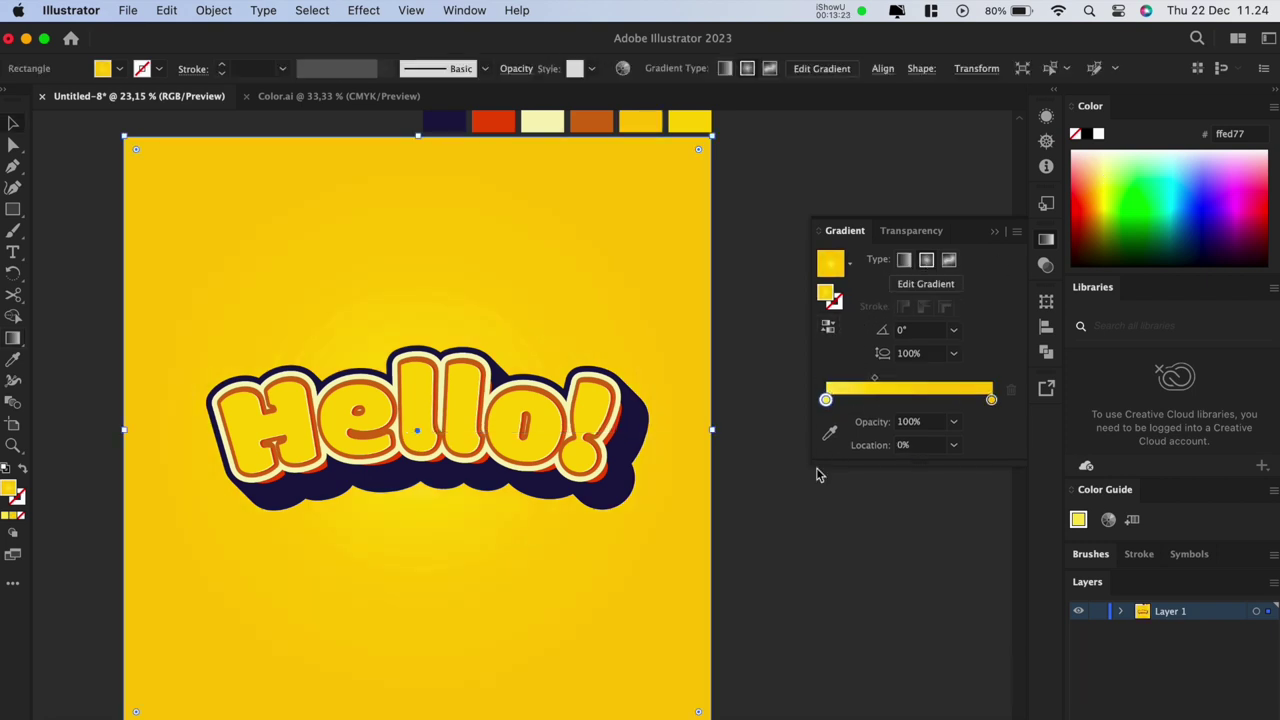
pyautogui.click(806, 487)
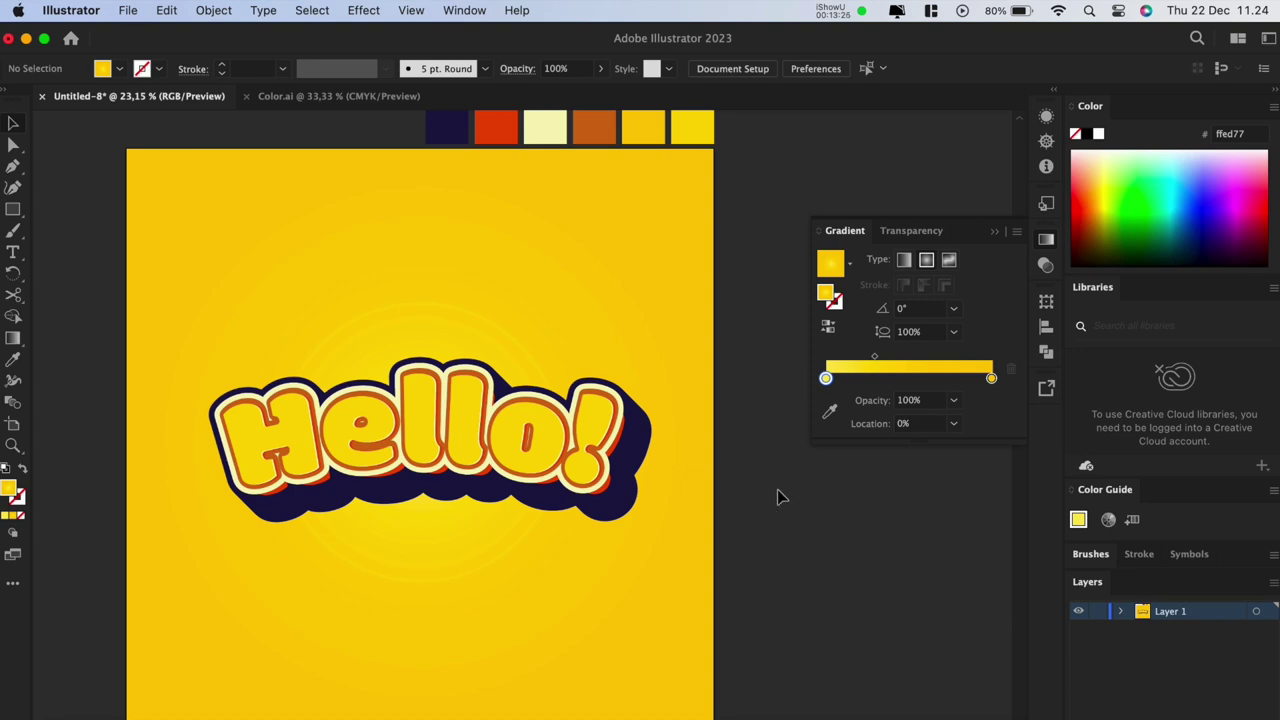